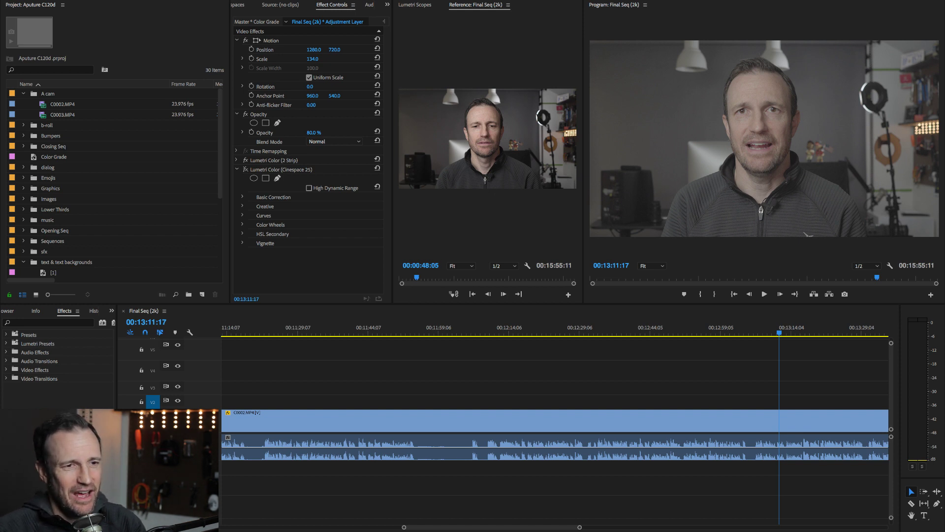
Play back the ungraded C0002.MP4 footage between about 00:13:09 and 00:13:17:23 to review how it looks and sounds
key(j)
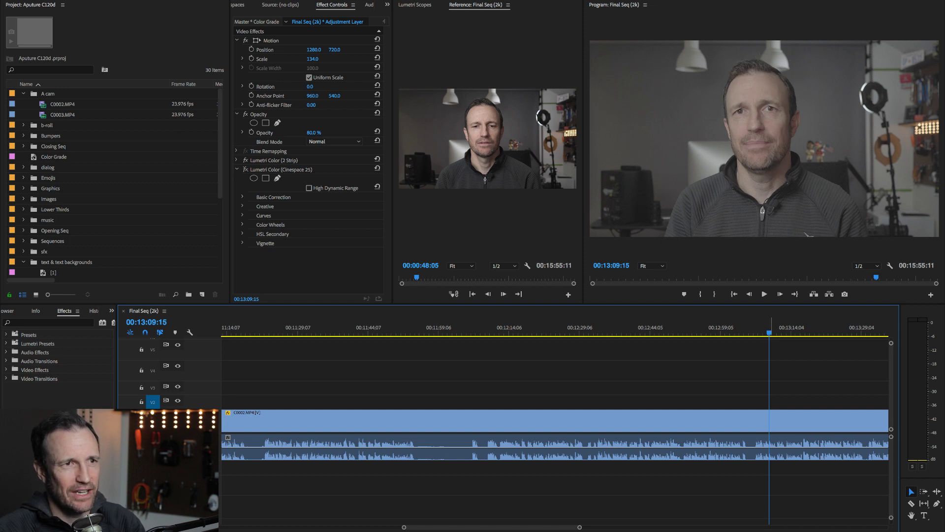
key(l)
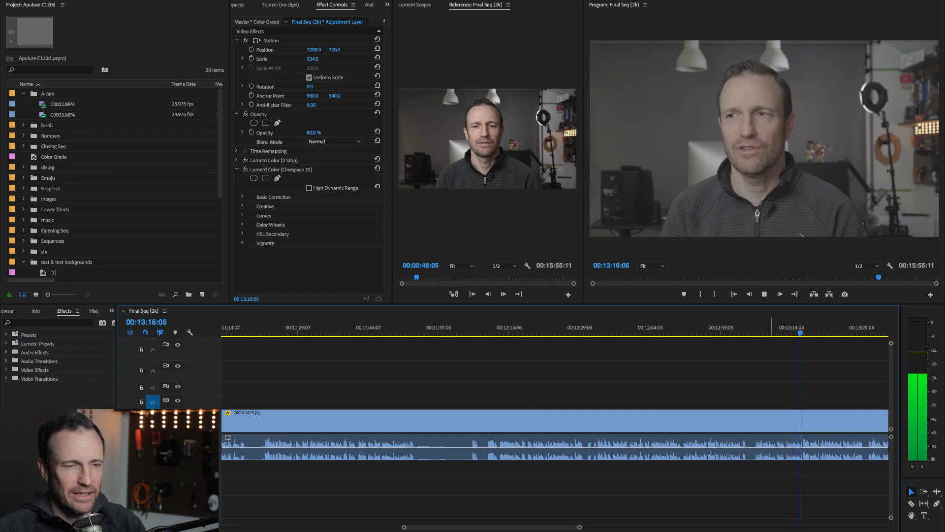
key(space)
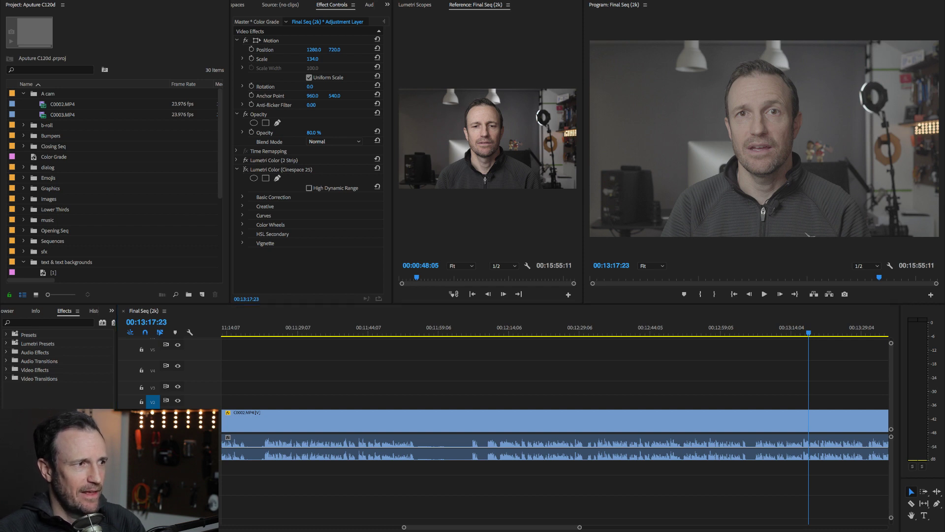
key(shift+3)
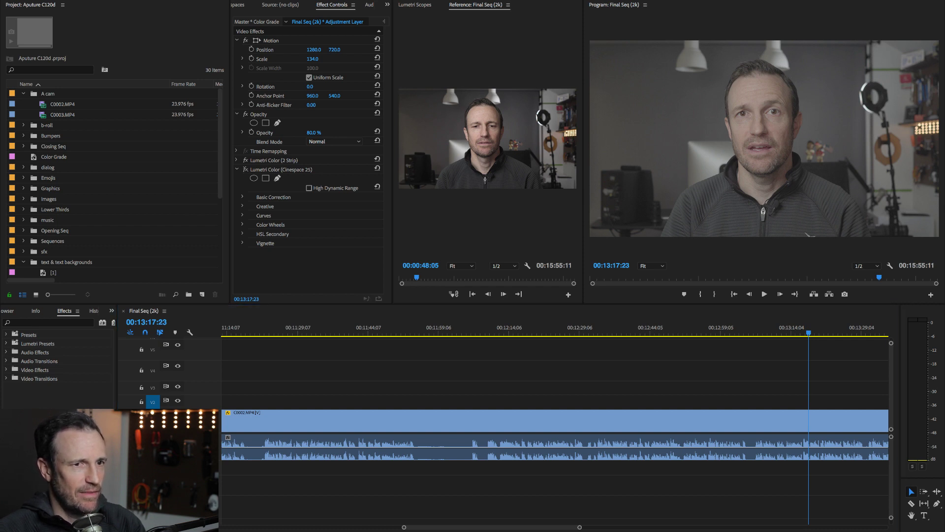
click(773, 331)
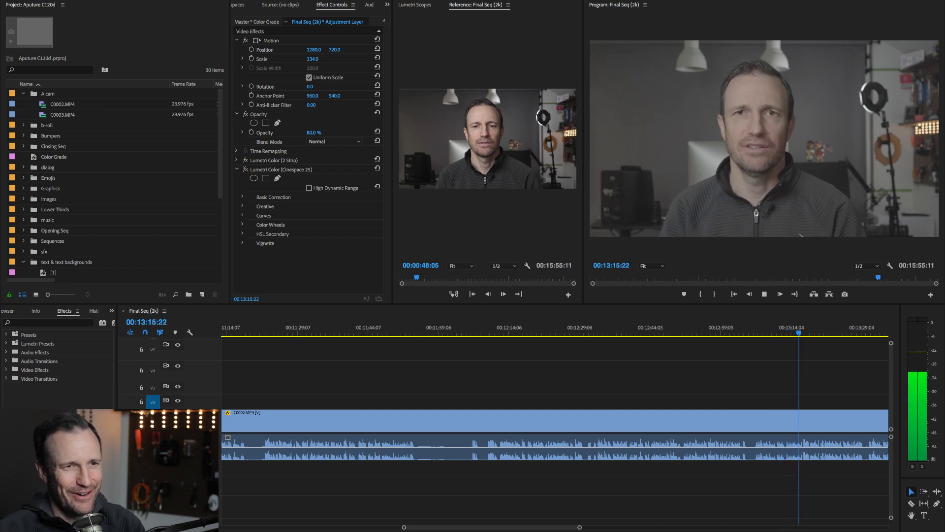
key(space)
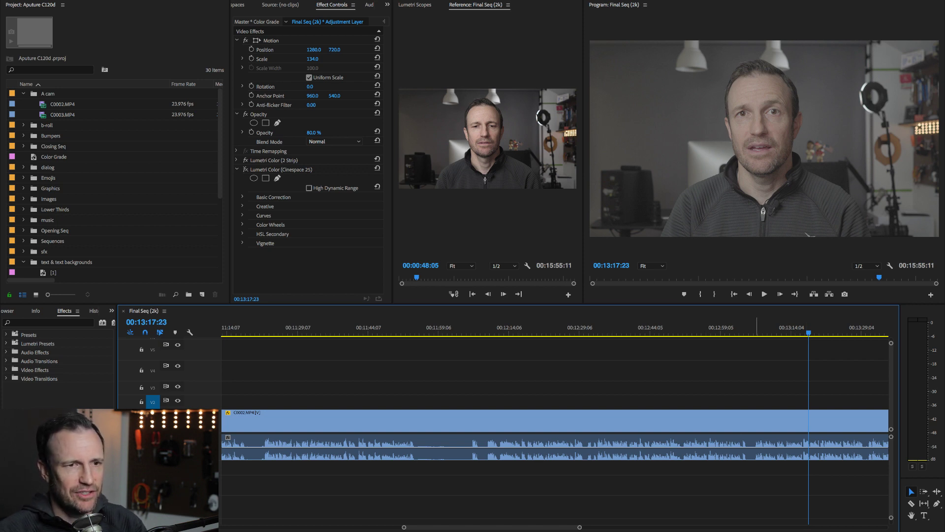
Try to cut a short section out of the C0002.MP4 clip starting at 00:13:17:23 and close the gap
key(c)
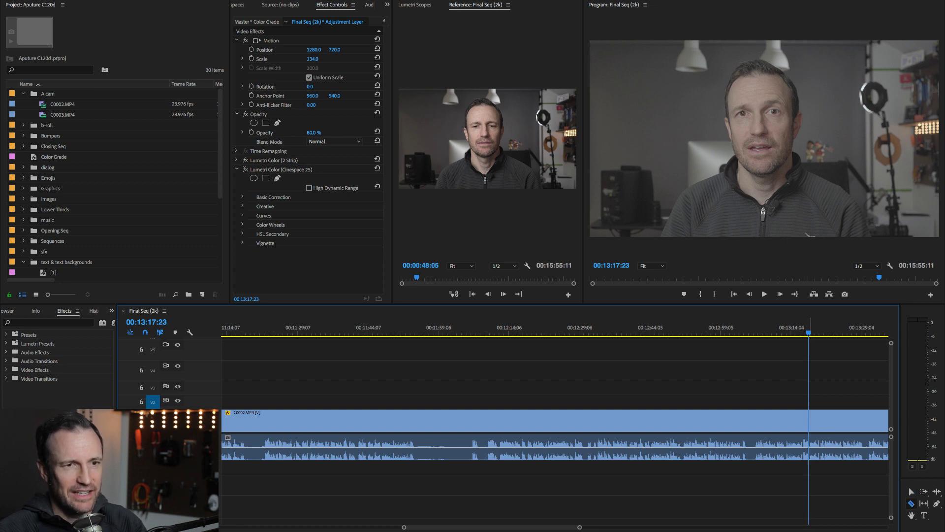
click(808, 421)
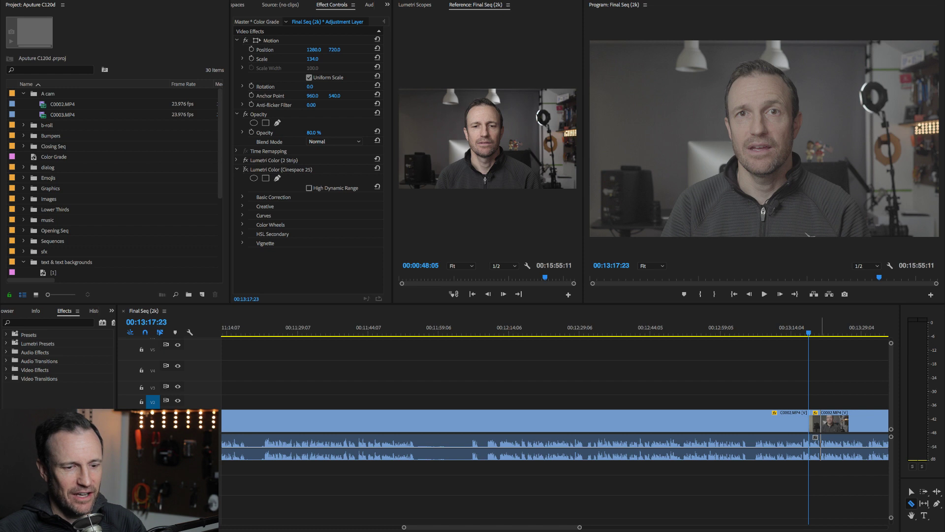
click(828, 420)
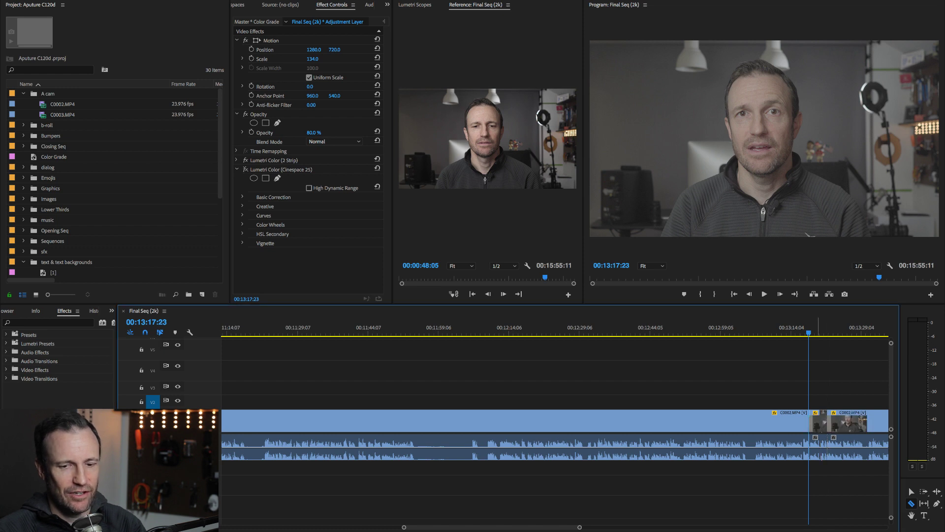
key(v)
click(817, 421)
key(Delete)
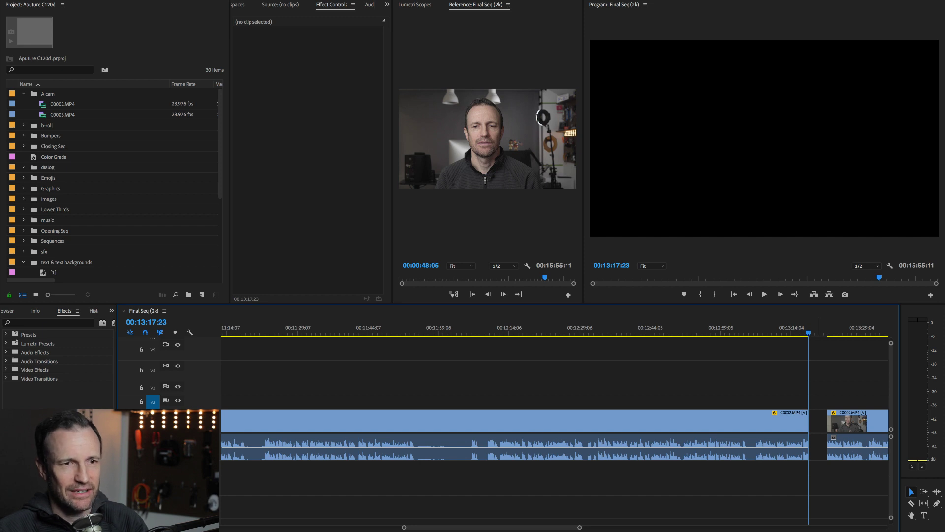
key(Delete)
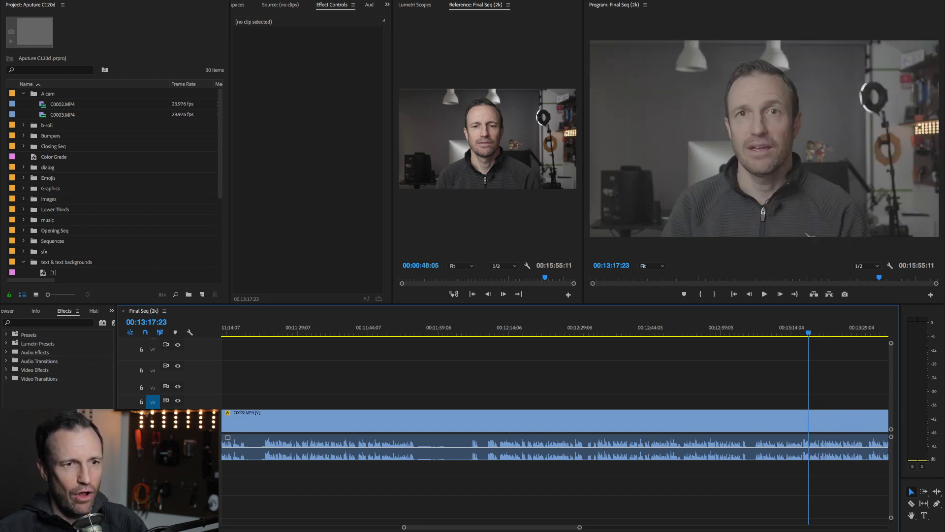
Select the Adjustment Layer near the start of the sequence and place the playhead at 00:01:00:07
drag(808, 333, 782, 332)
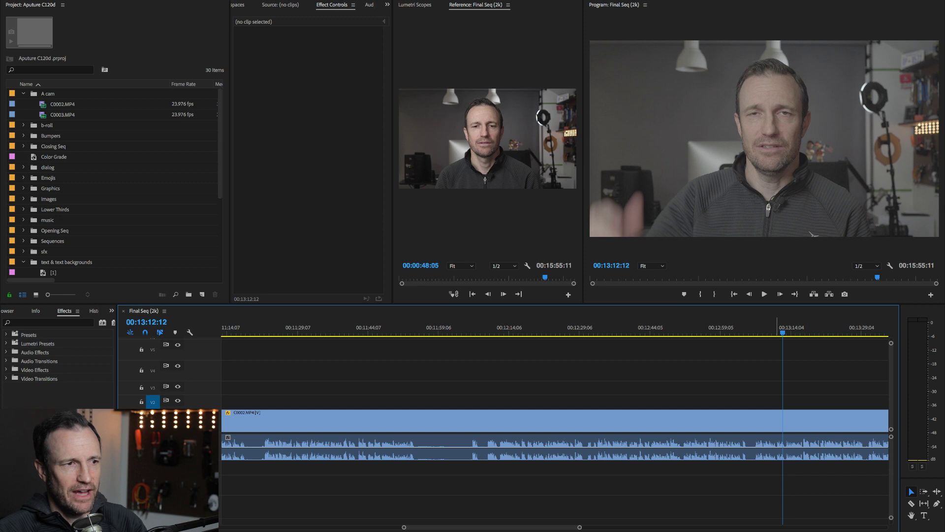
scroll(555, 418, up, 15)
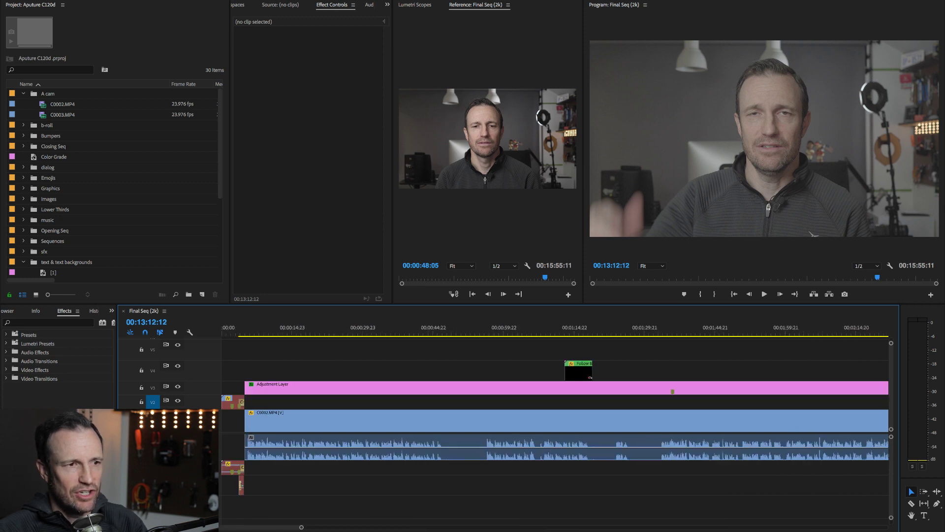
click(475, 388)
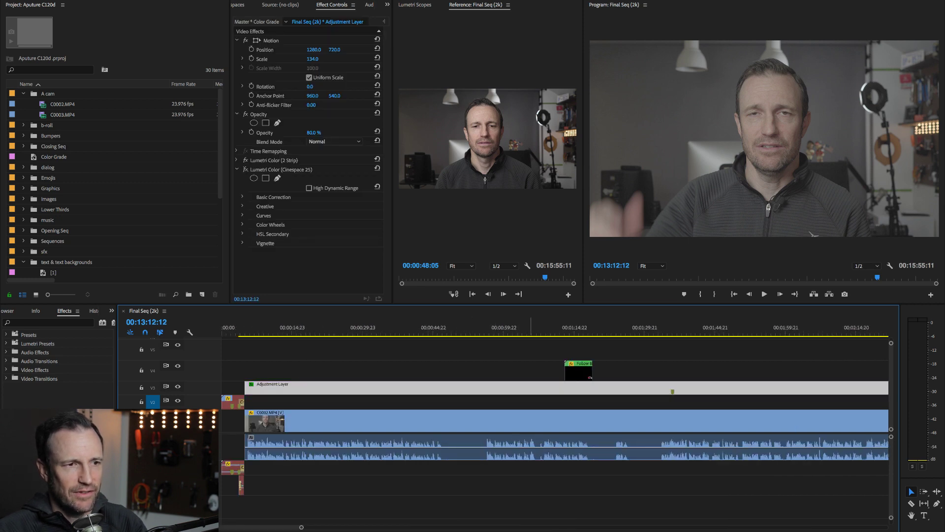
click(548, 421)
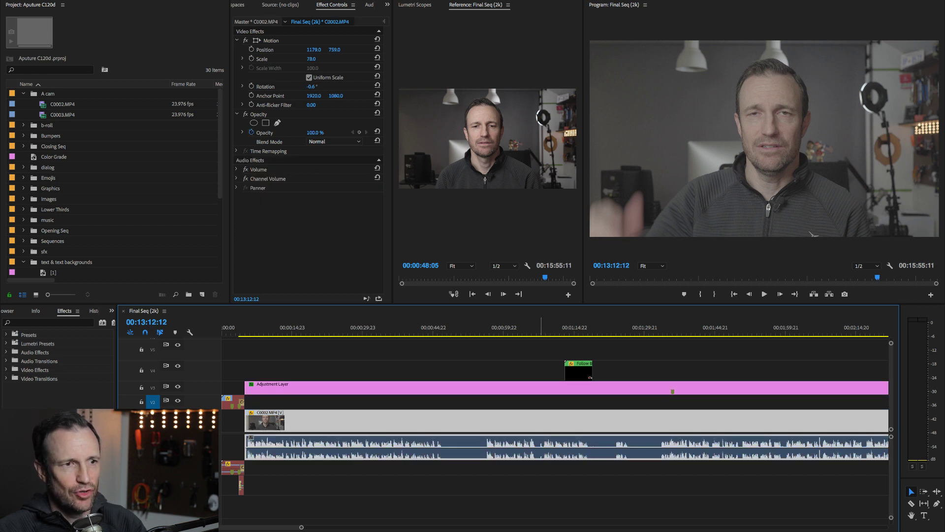
click(542, 387)
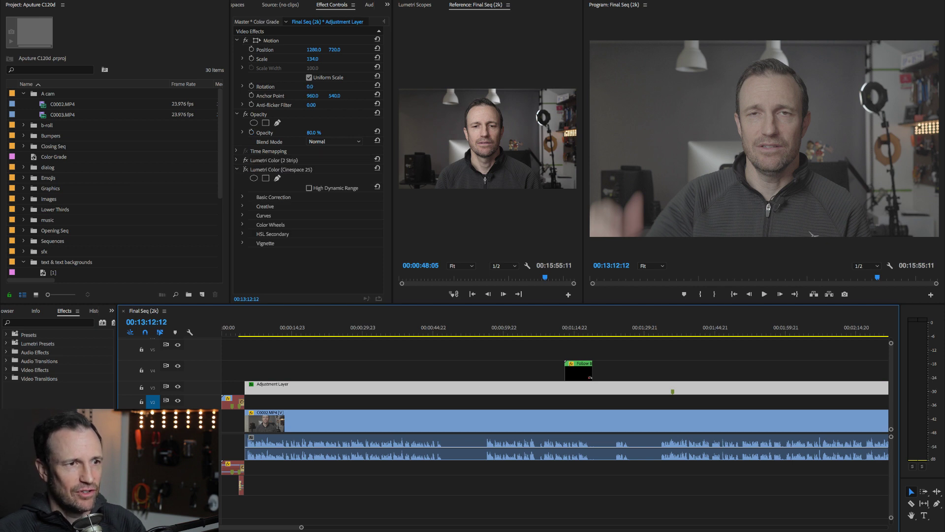
click(505, 330)
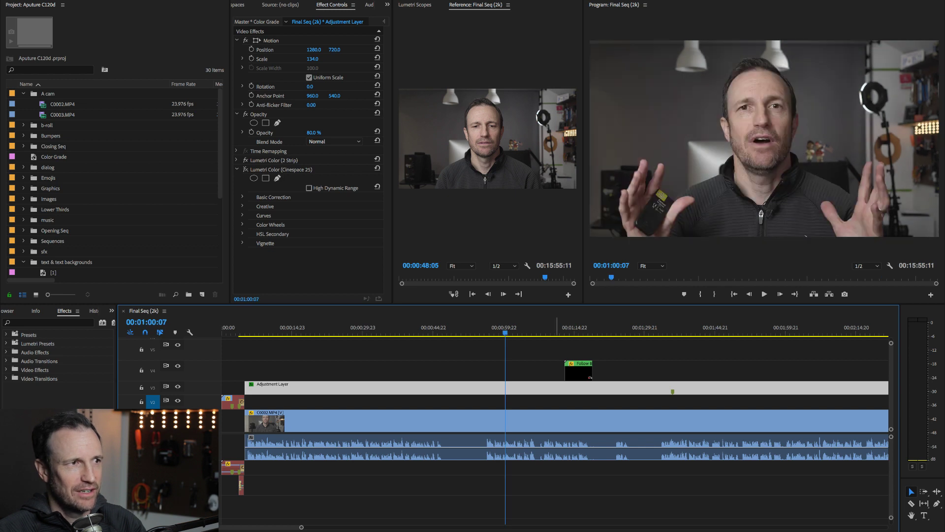
Turn off the Lumetri Color (2 Strip) effect and check the Basic Correction settings of the Cinespace 25 effect
click(245, 160)
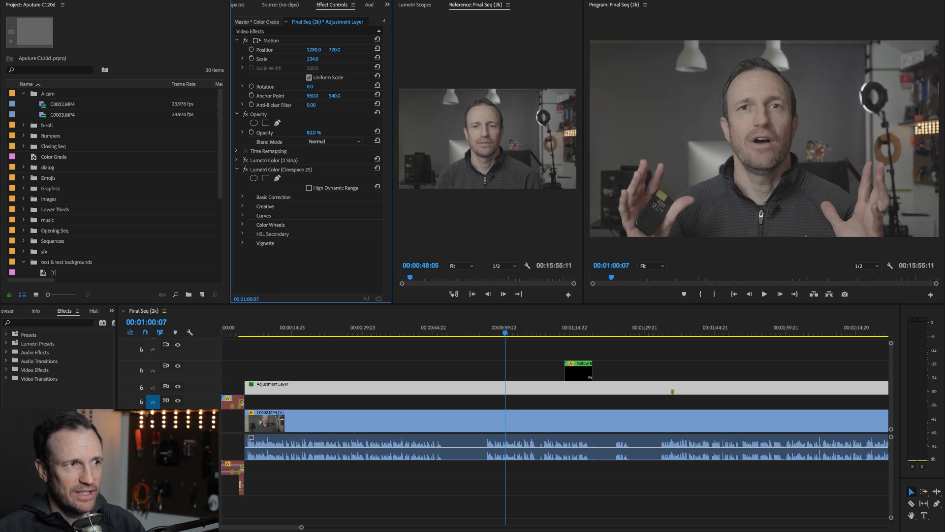
click(243, 197)
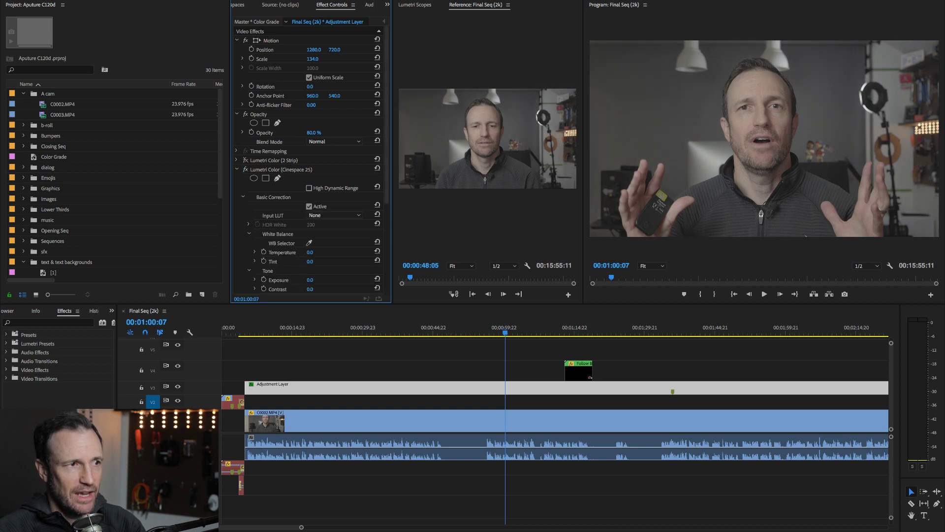
scroll(312, 160, down, 1)
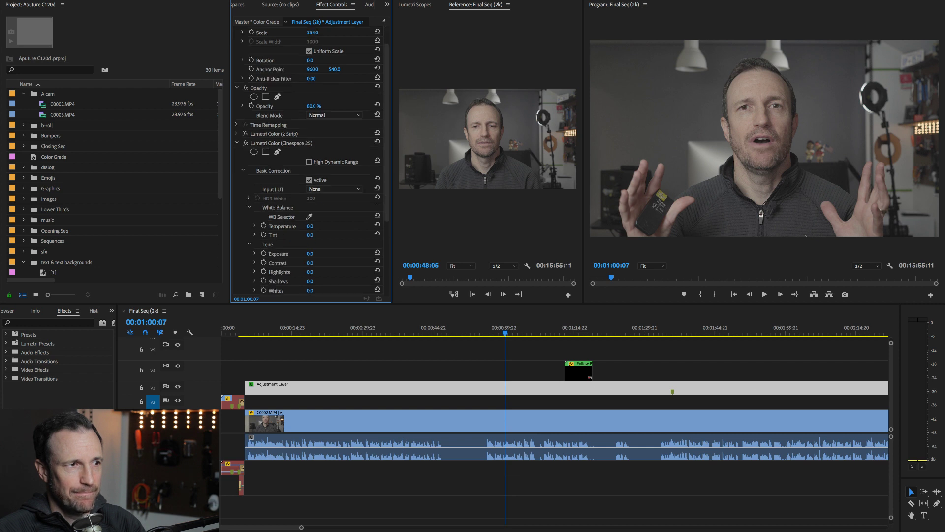
scroll(312, 160, down, 3)
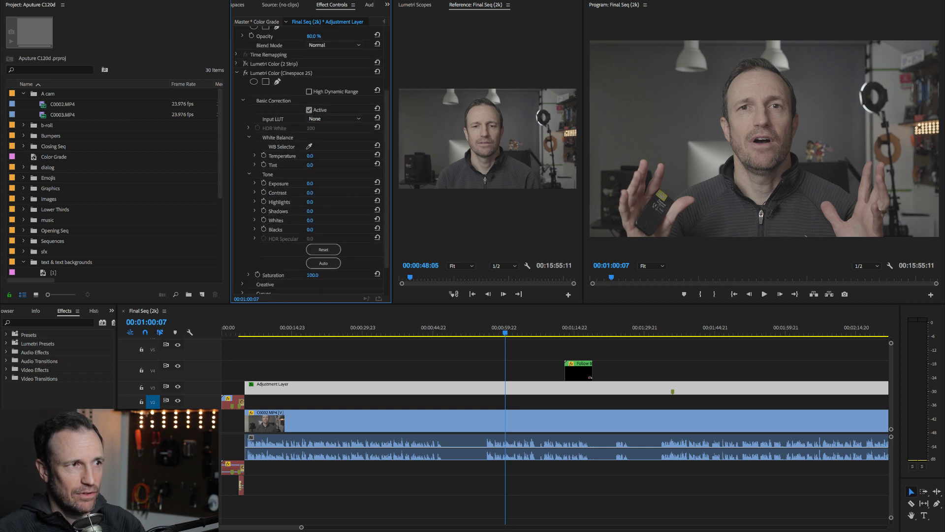
click(243, 101)
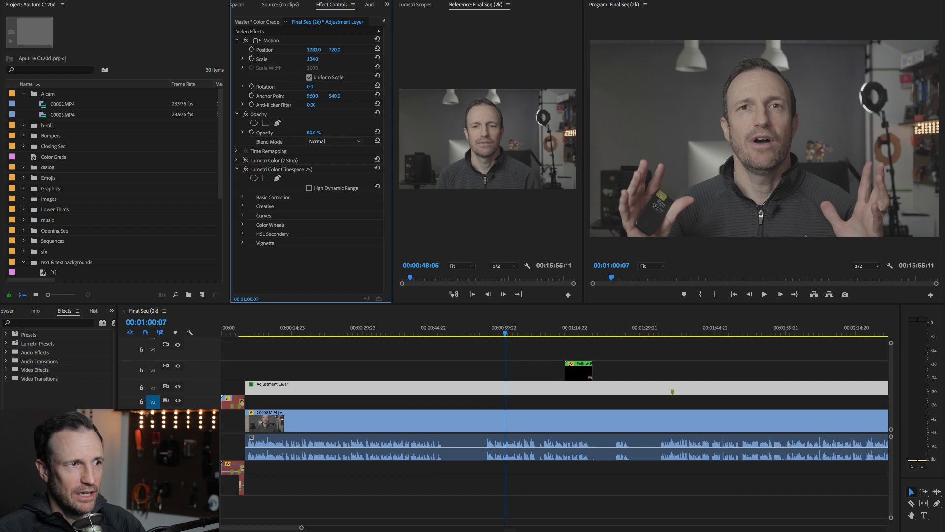
Set the Creative look's Intensity to 100 in the Lumetri Color (Cinespace 25) effect
click(242, 206)
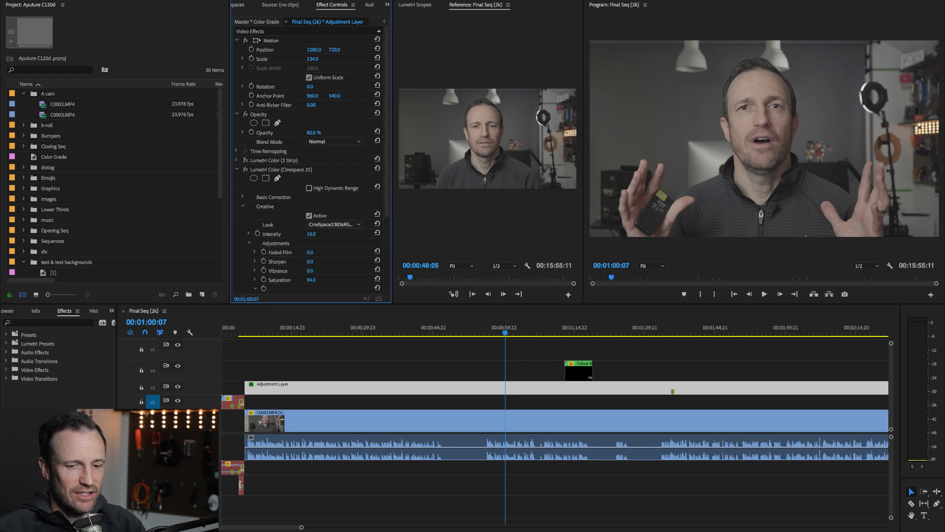
click(312, 234)
text(100)
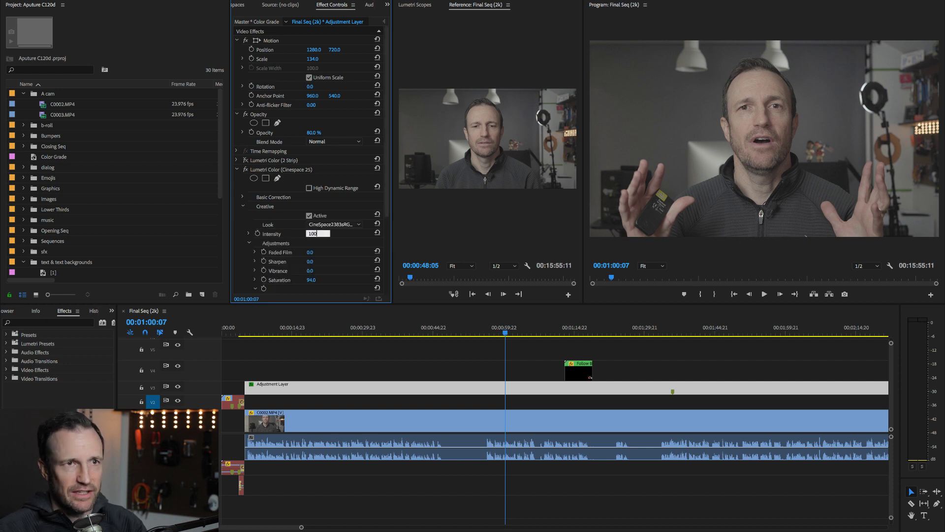
key(Return)
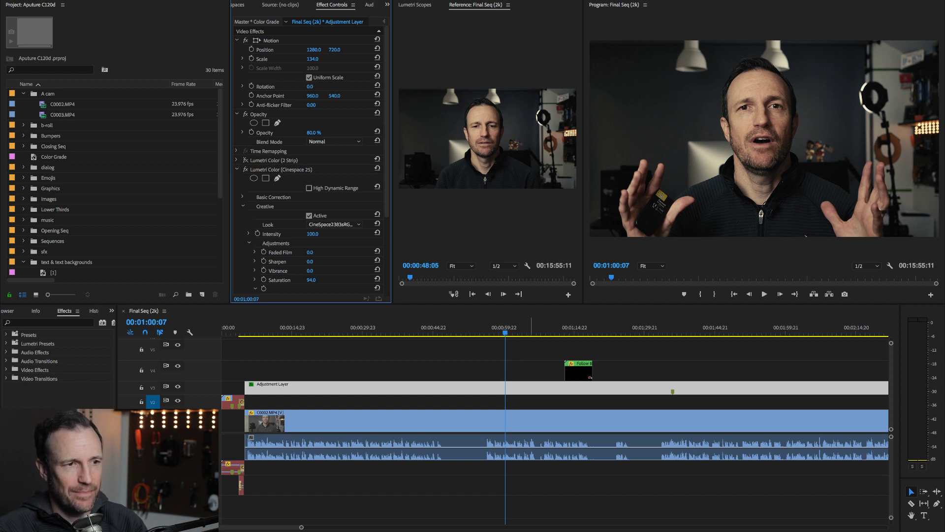
Split the C0002.MP4 clip at 00:01:00:07 and at about 00:01:35, and select its first segment
key(c)
click(506, 421)
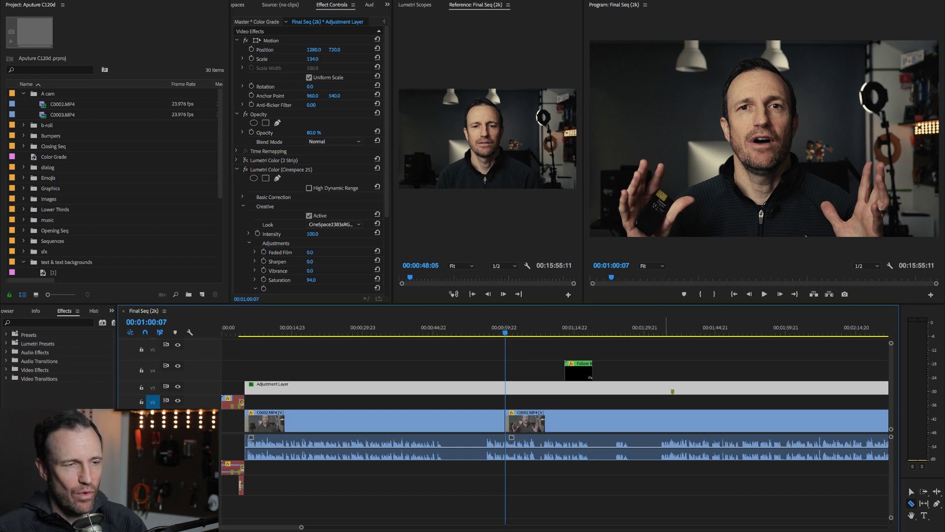
click(667, 421)
key(v)
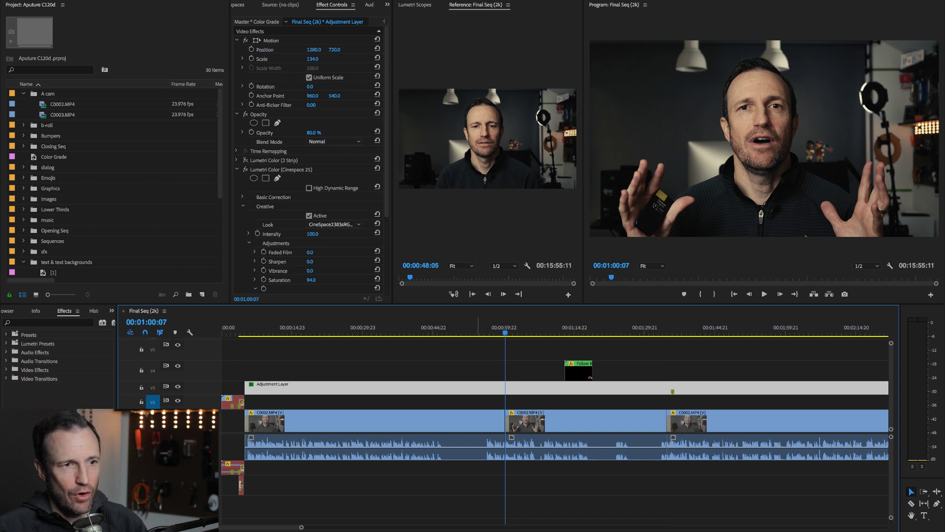
click(478, 421)
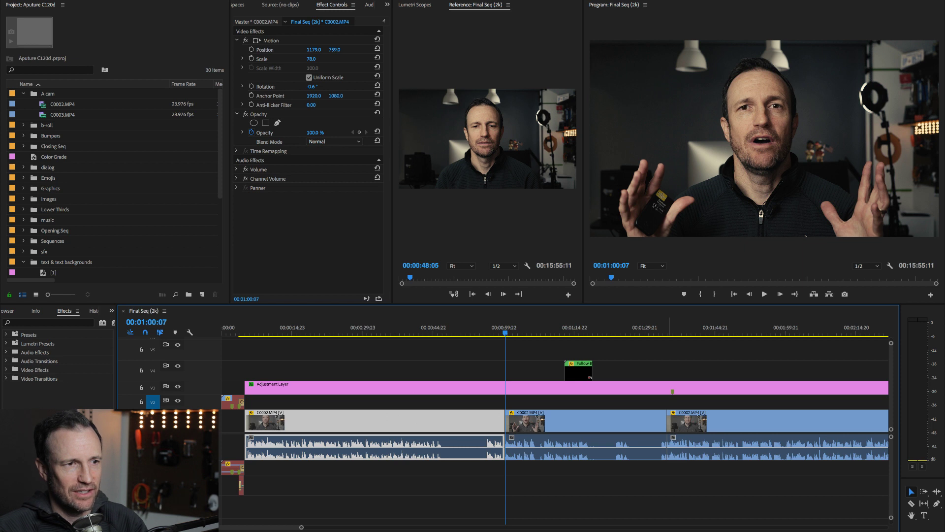
Undo both cuts in the C0002.MP4 clip
key(ctrl+z)
key(ctrl+z)
key(ctrl+z)
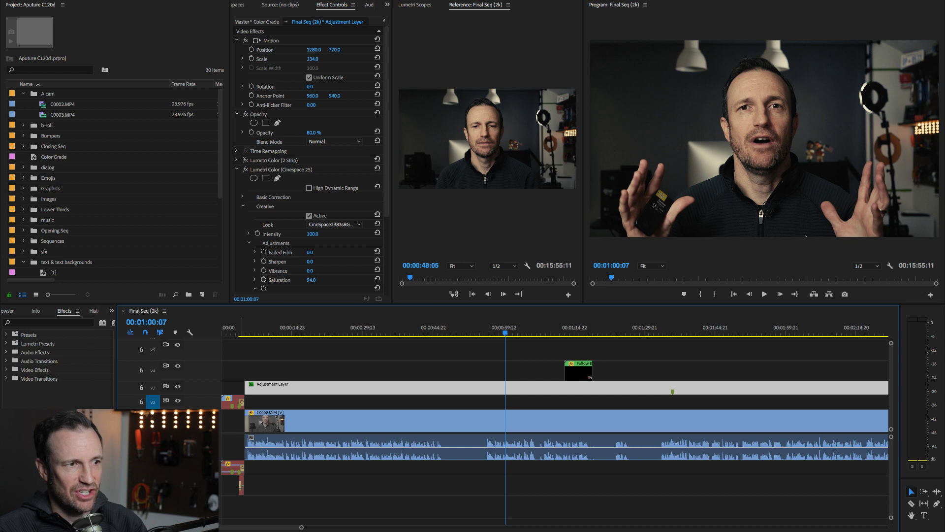
Trim the Adjustment Layer's start to just past the playhead, and restore it to its full length
drag(245, 387, 518, 387)
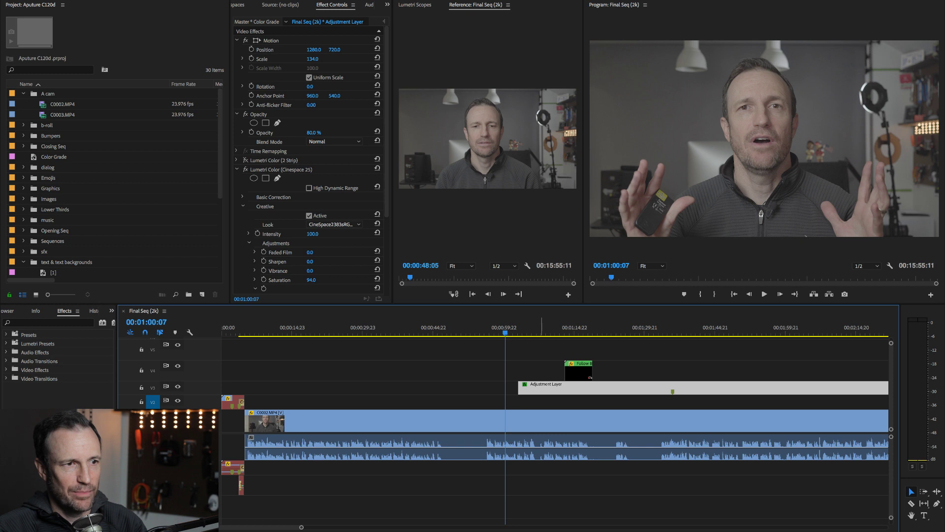
drag(542, 387, 245, 387)
key(ctrl+z)
Reduce the Creative look's Intensity to 54 in the Adjustment Layer's Lumetri Color (Cinespace 25) effect
click(509, 387)
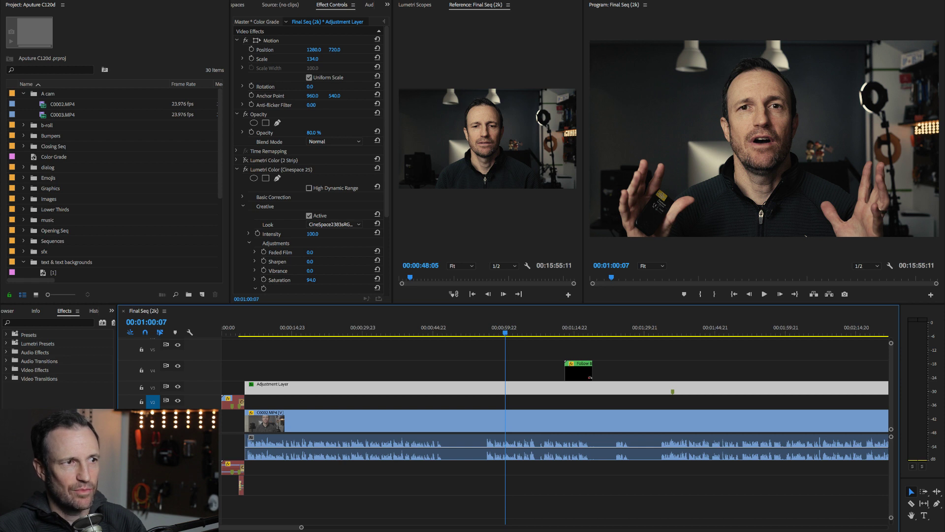
mouse_move(312, 234)
mouse_down()
mouse_move(270, 234)
mouse_move(303, 234)
mouse_up()
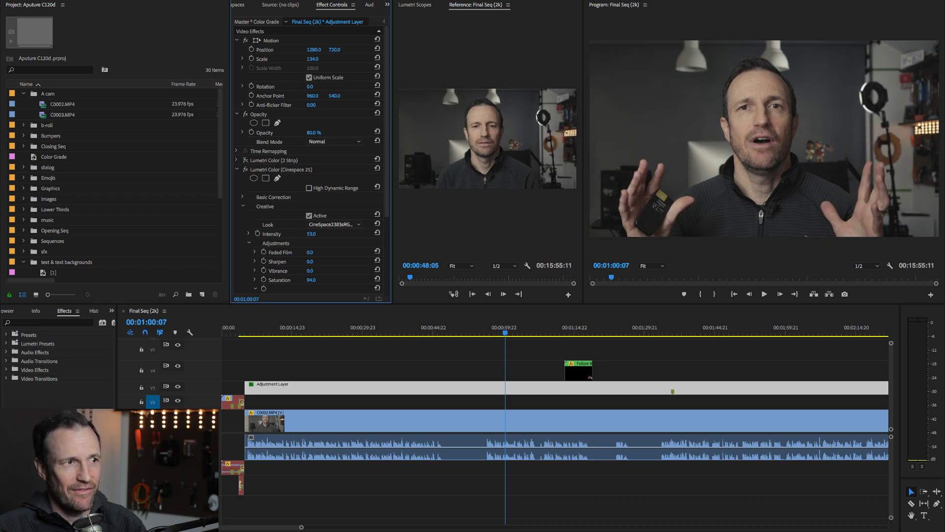
drag(312, 234, 298, 233)
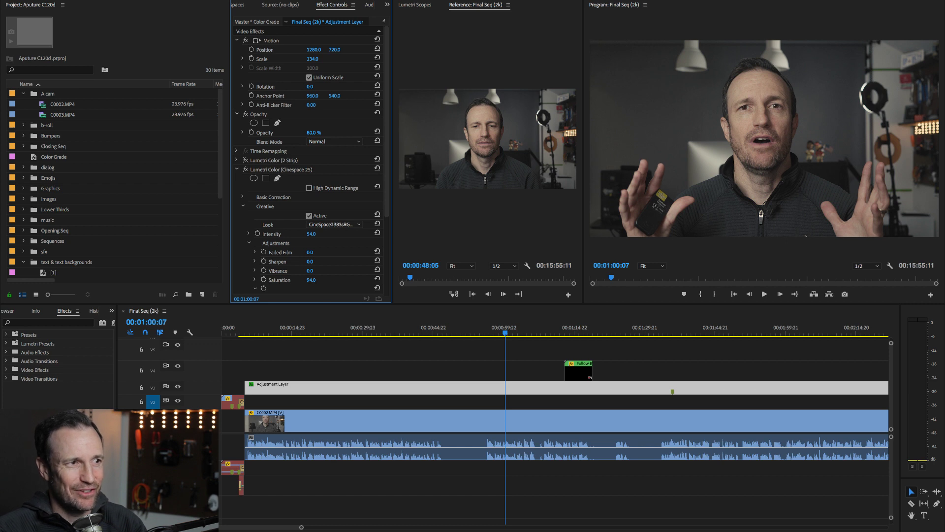
Open the Basic Correction settings of Lumetri Color (Cinespace 25) and show the Lumetri Scopes as an RGB parade
click(242, 197)
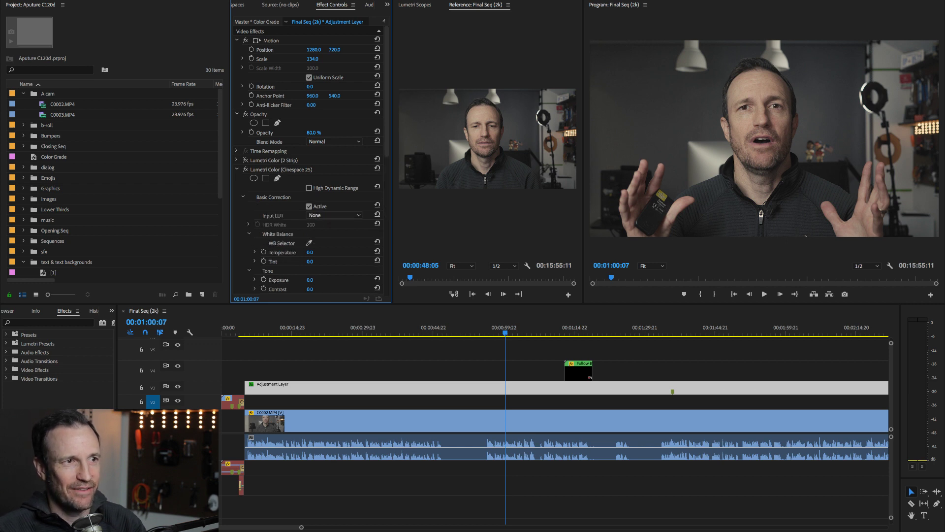
scroll(312, 160, down, 4)
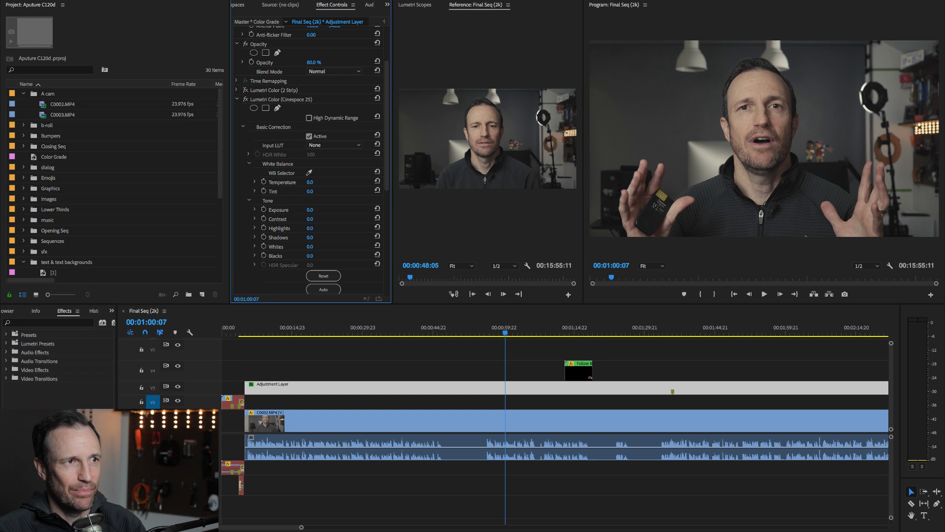
click(415, 4)
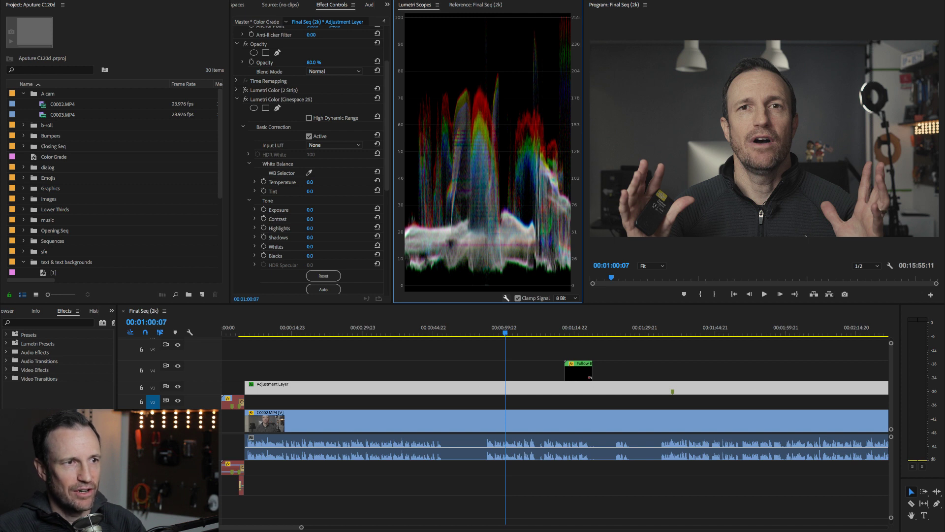
click(547, 340)
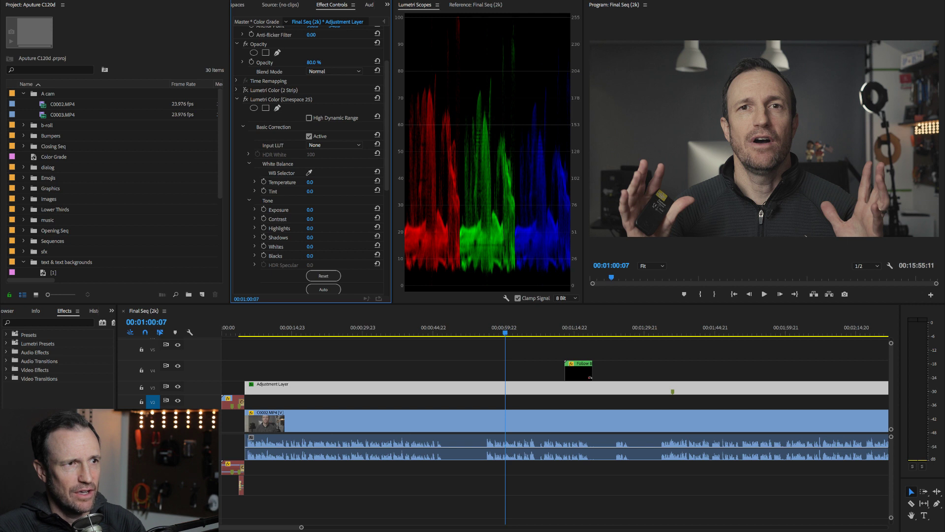
Try a Contrast of 90 in the Lumetri Color (Cinespace 25) effect, and undo it
drag(309, 219, 354, 219)
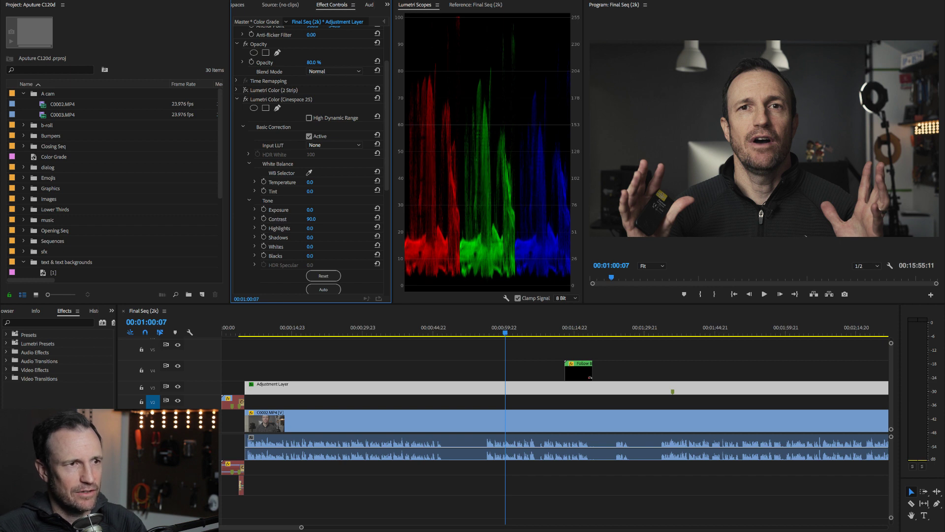
key(ctrl+z)
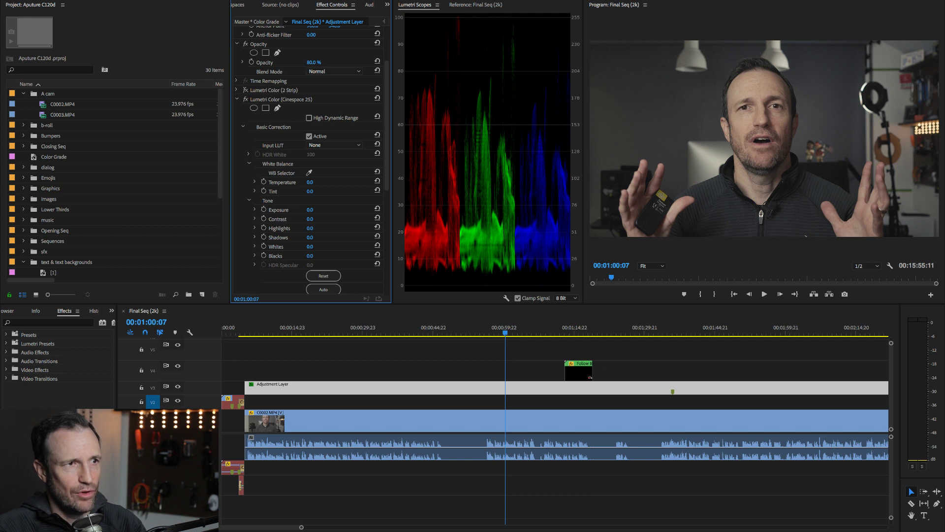
Set Whites to 101 and Highlights to -58 in the Lumetri Color (Cinespace 25) effect's Basic Correction
mouse_move(310, 246)
mouse_down()
mouse_move(325, 246)
mouse_move(304, 246)
mouse_up()
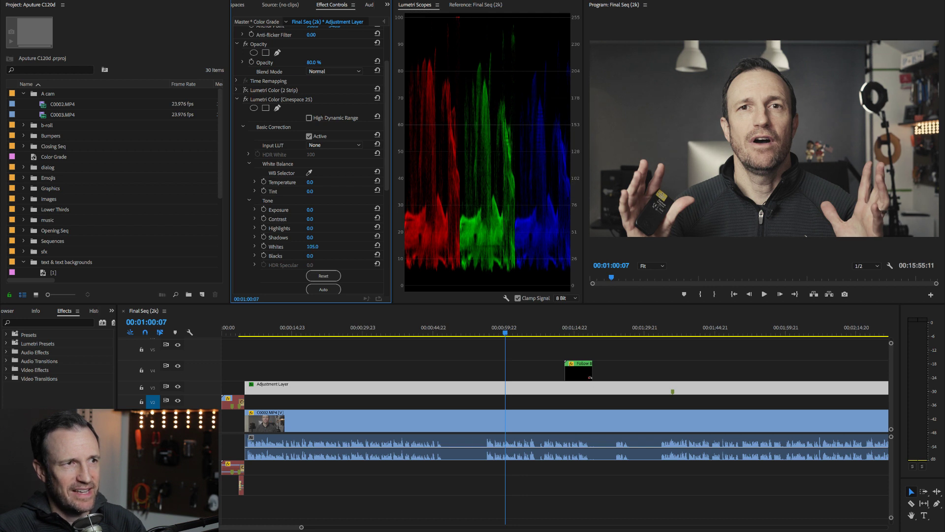
drag(310, 246, 308, 246)
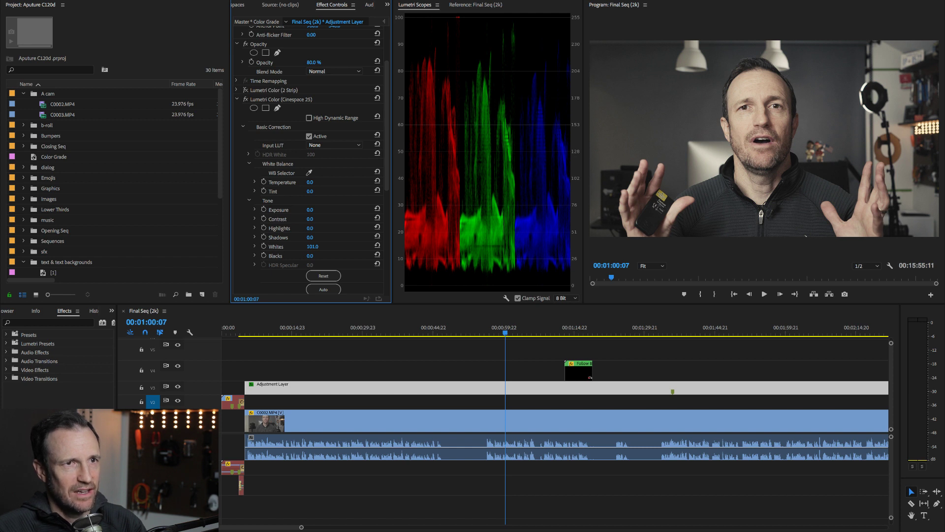
drag(310, 228, 283, 227)
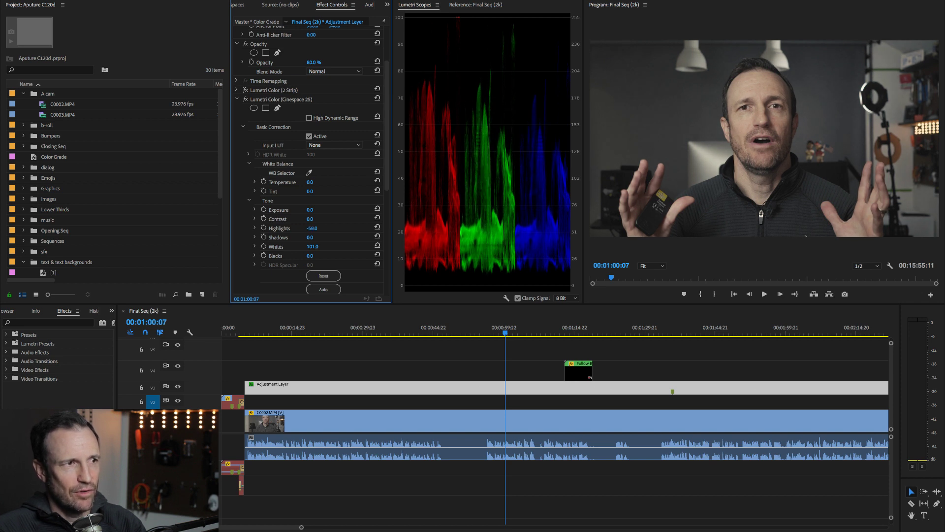
Set the Lumetri Color (Cinespace 25) effect's Exposure to 0.5, and reduce it to 0.2
click(310, 210)
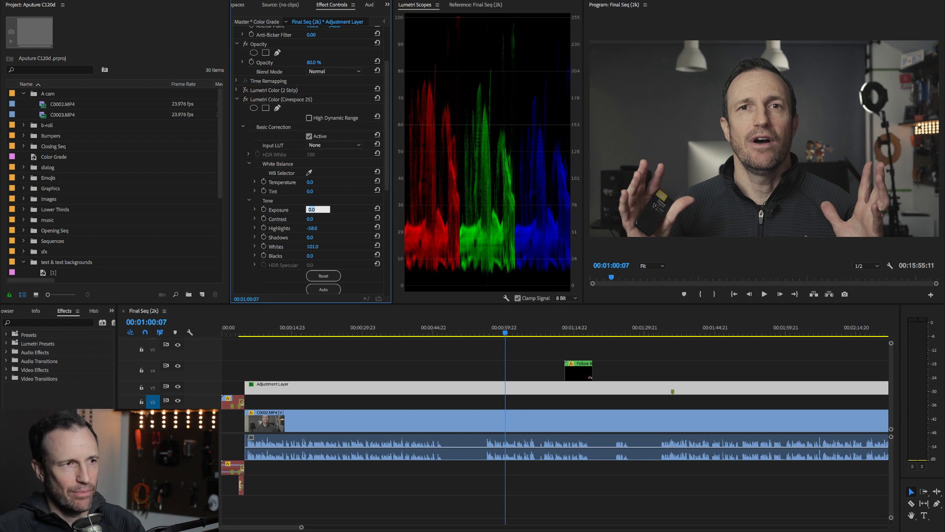
text(0.5)
key(Return)
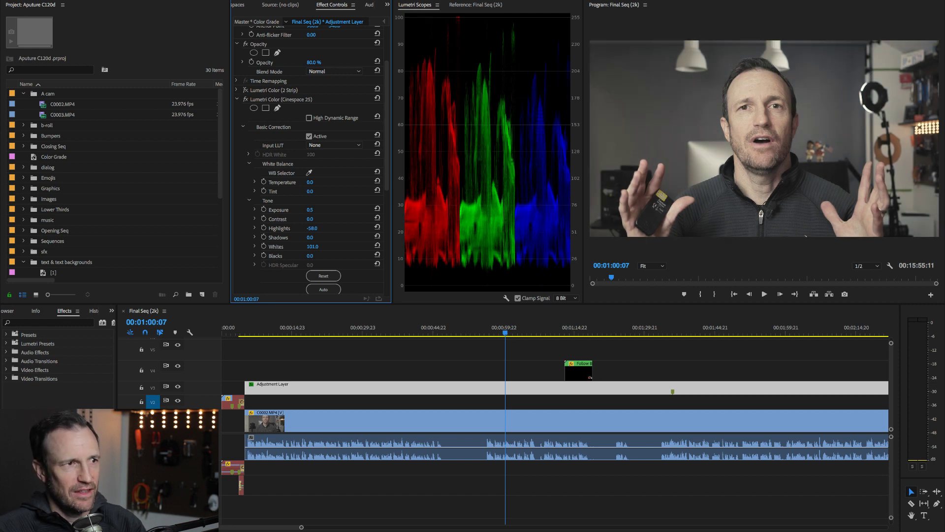
click(311, 210)
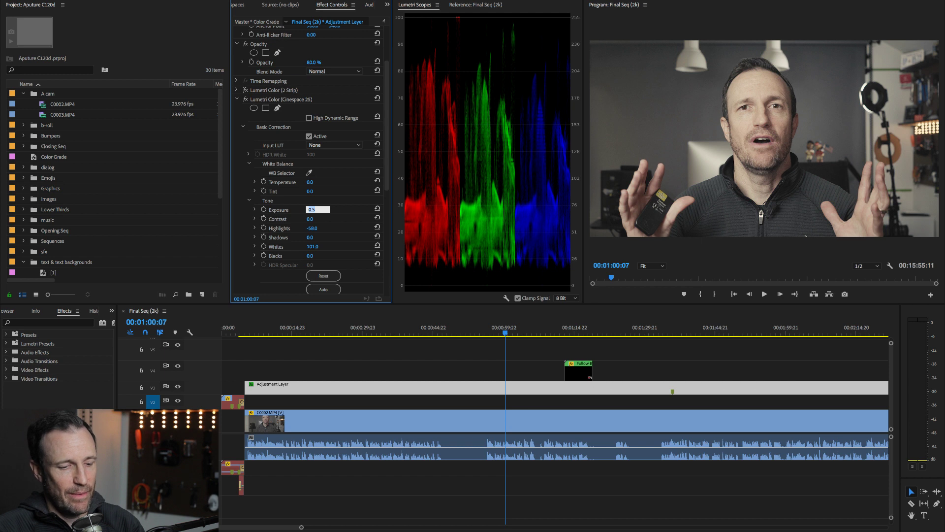
key(BackSpace)
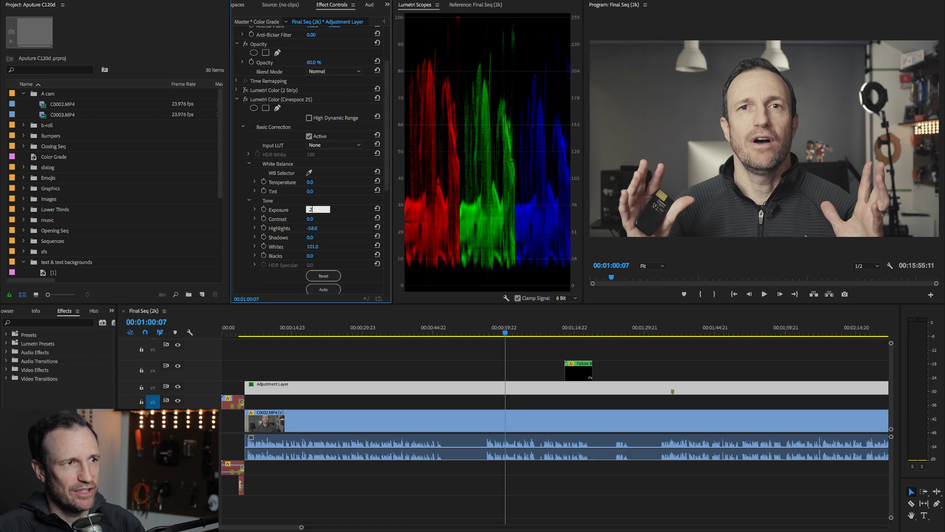
text(.2)
key(Return)
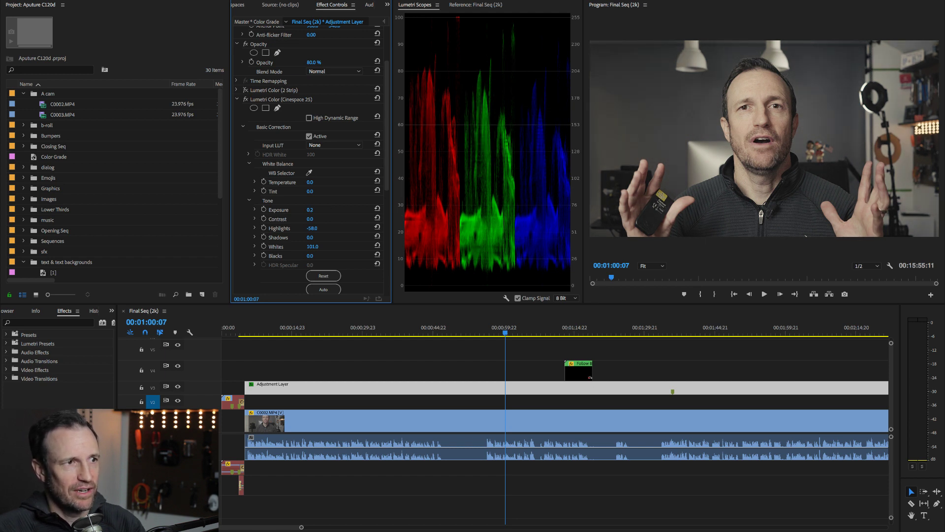
Set Highlights to -78 and Contrast to 29 in Lumetri Color (Cinespace 25), and collapse the effect's settings
drag(312, 228, 329, 219)
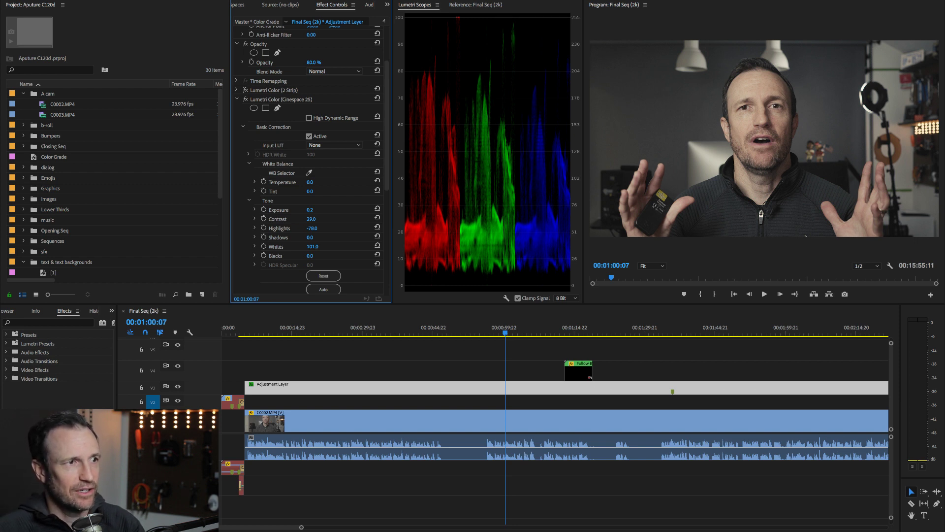
click(237, 99)
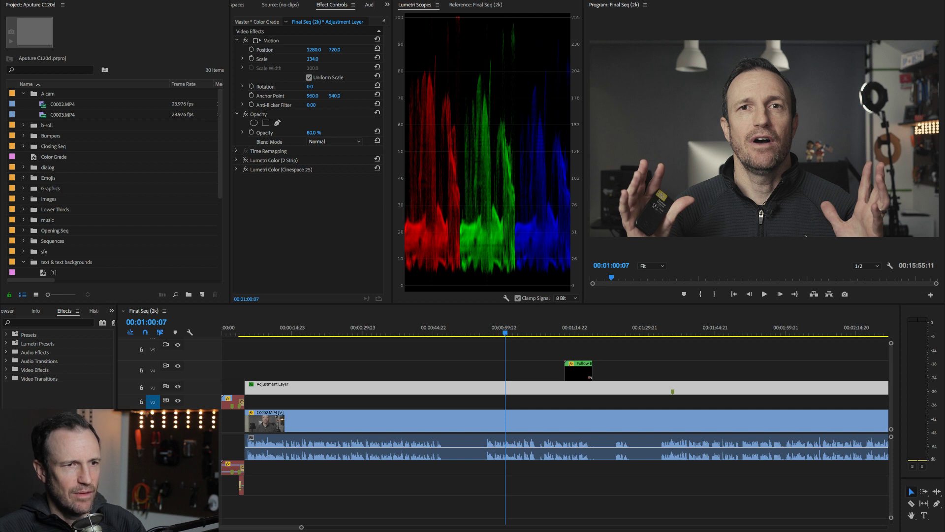
Play the graded footage from 00:01:38:03, and park the playhead at 00:02:32:04
click(682, 332)
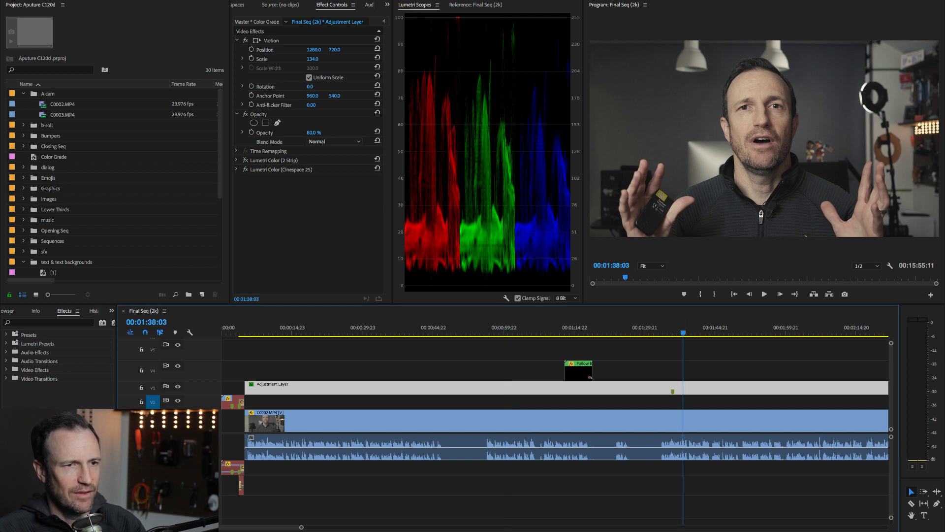
key(space)
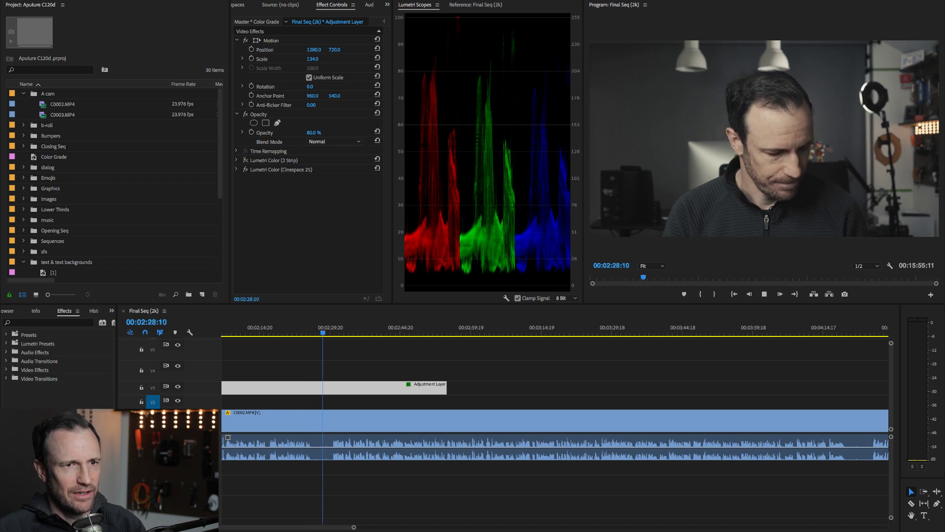
key(space)
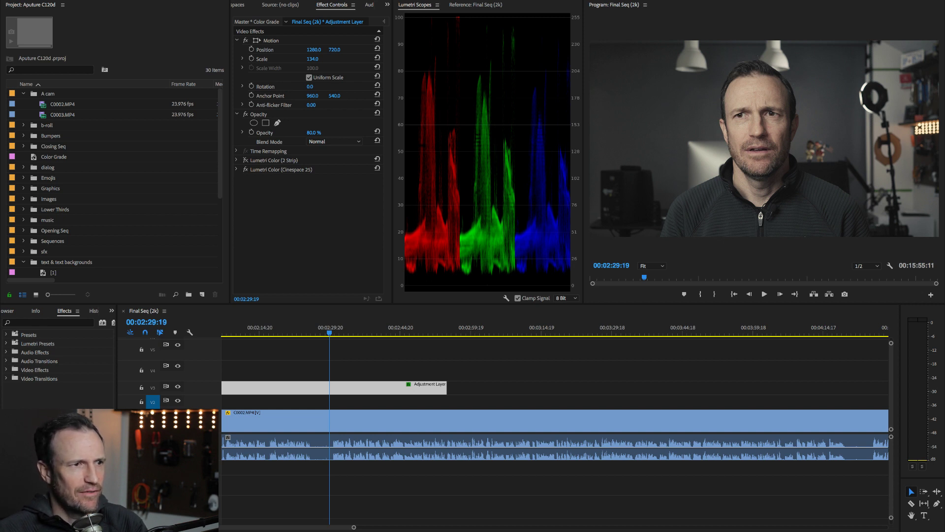
key(shift+3)
click(351, 329)
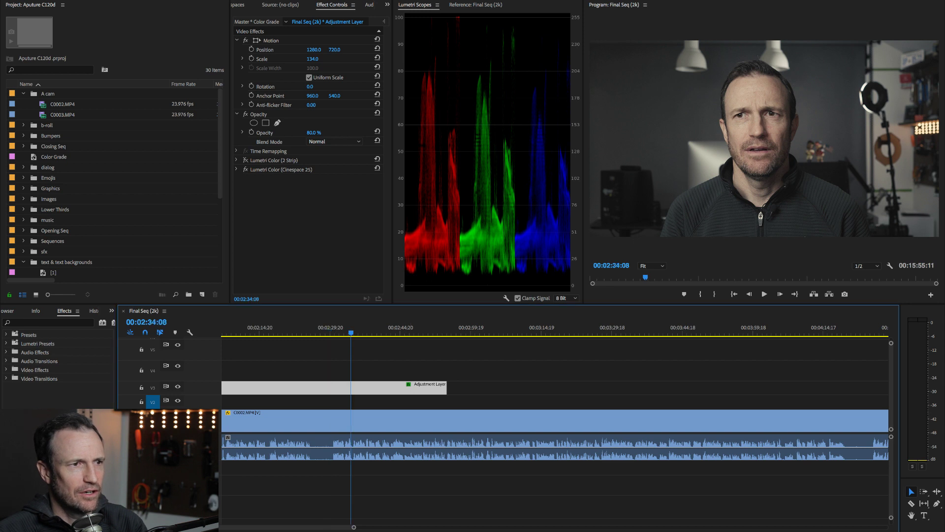
click(341, 328)
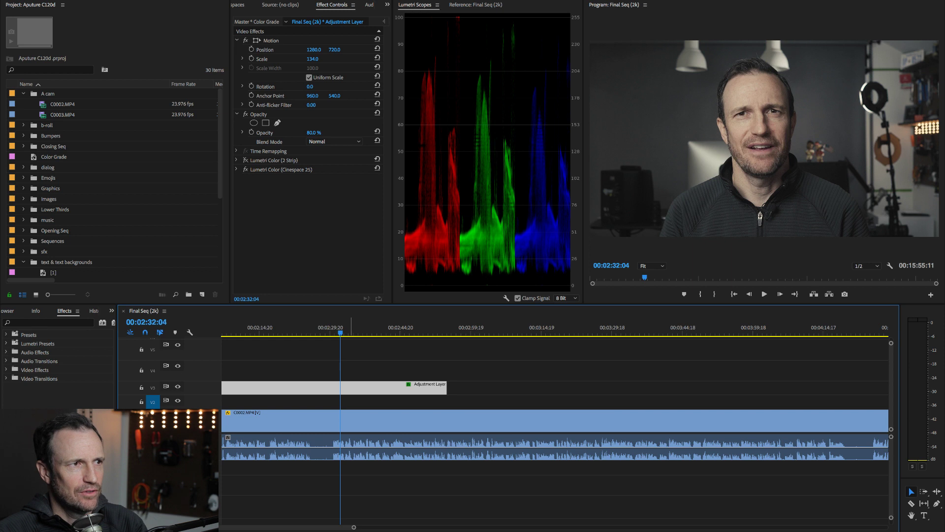
Disable Lumetri Color (Cinespace 25) and toggle Lumetri Color (2 Strip) repeatedly to compare the grade, leaving 2 Strip enabled
click(246, 169)
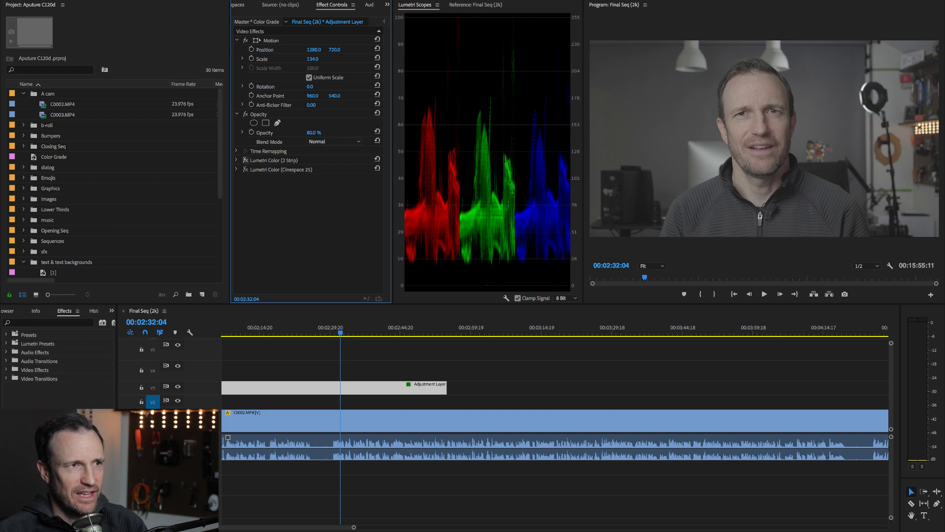
click(245, 160)
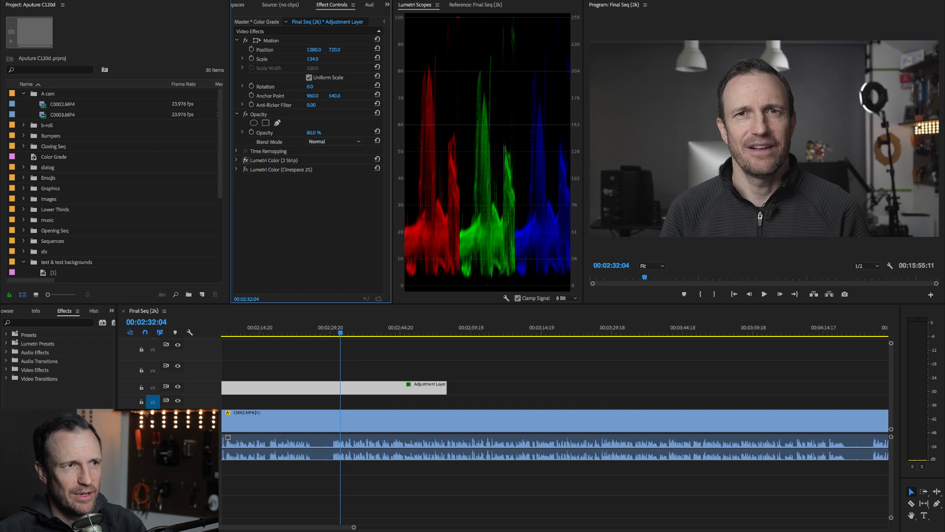
click(245, 160)
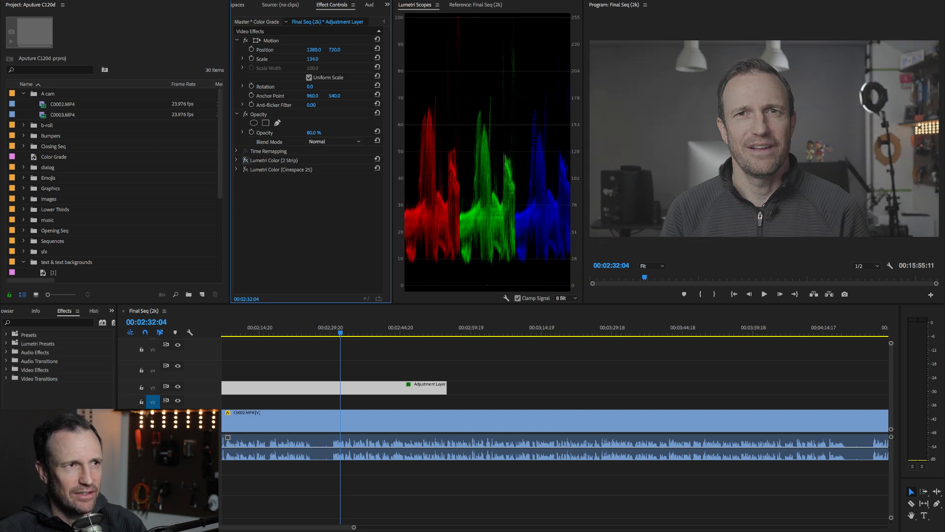
click(245, 160)
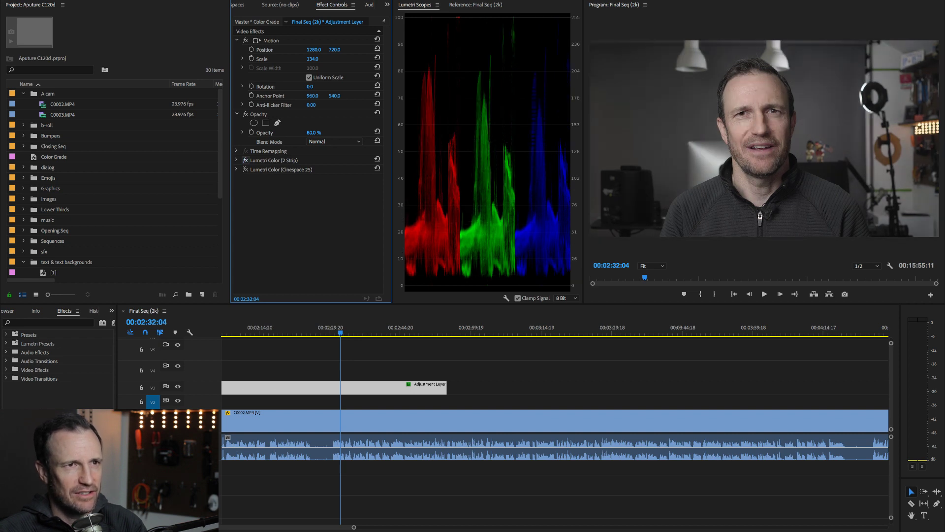
click(245, 160)
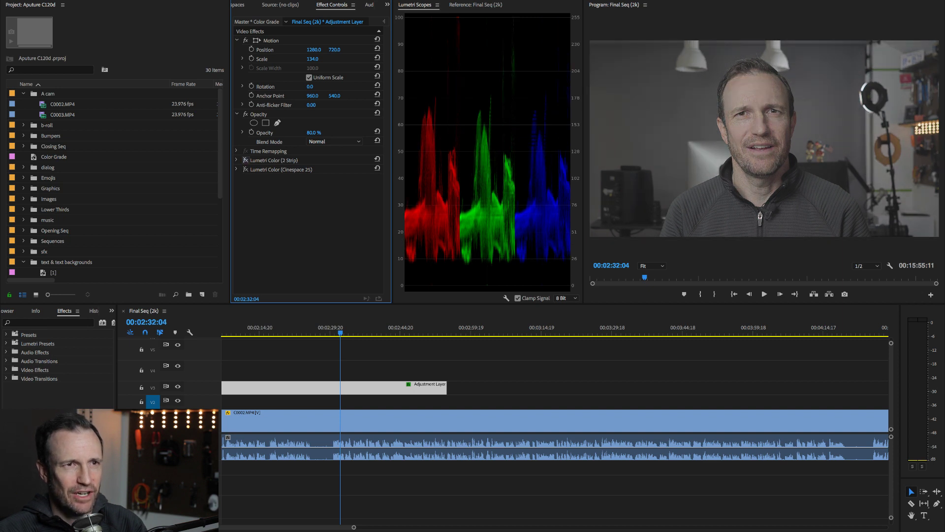
click(245, 160)
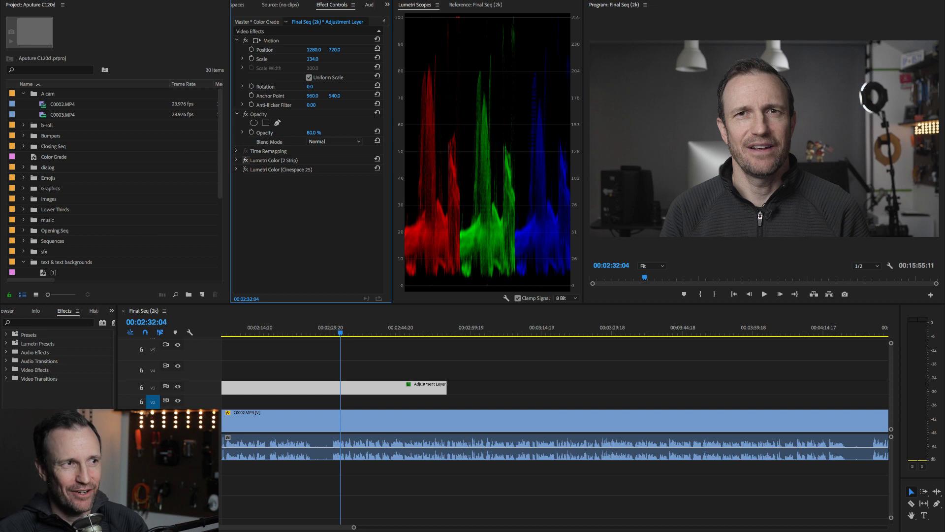
click(245, 160)
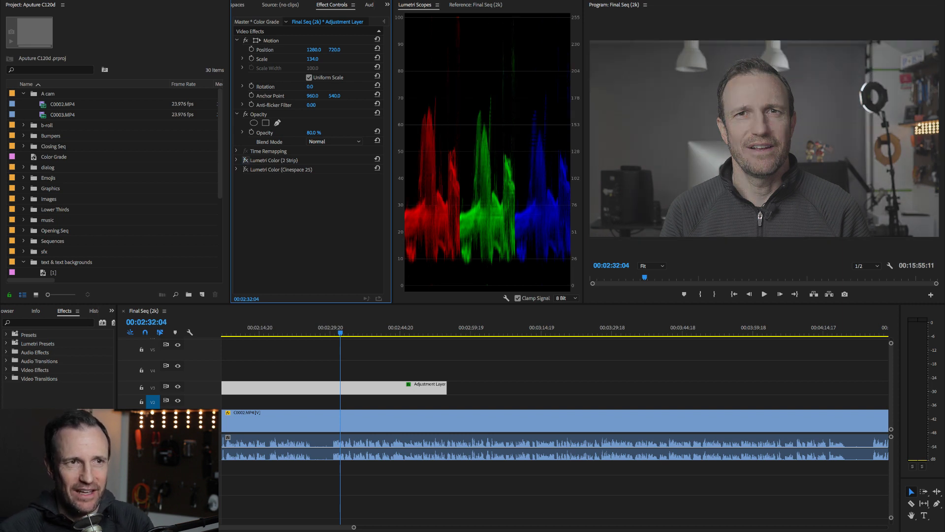
click(245, 160)
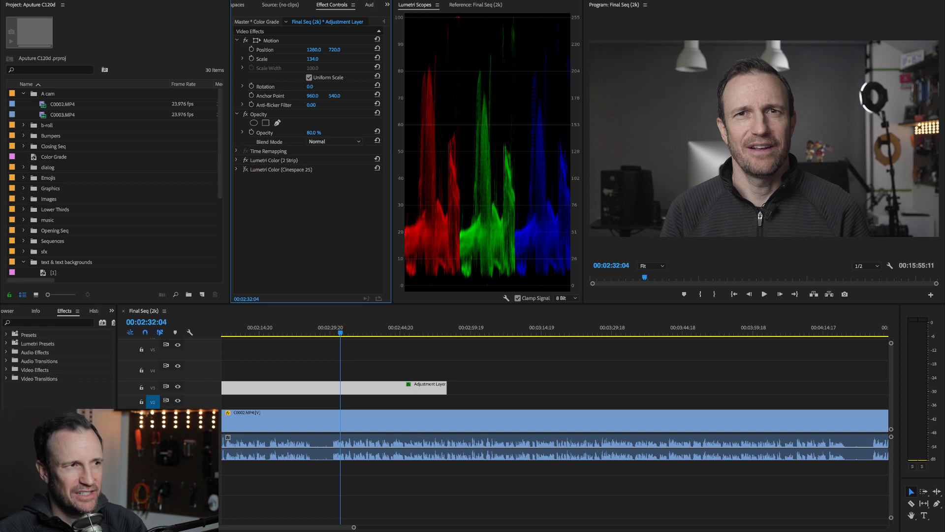
Open the Lumetri Color (2 Strip) effect's Basic Correction settings, and undo and redo the last white balance change
click(236, 160)
scroll(312, 159, down, 3)
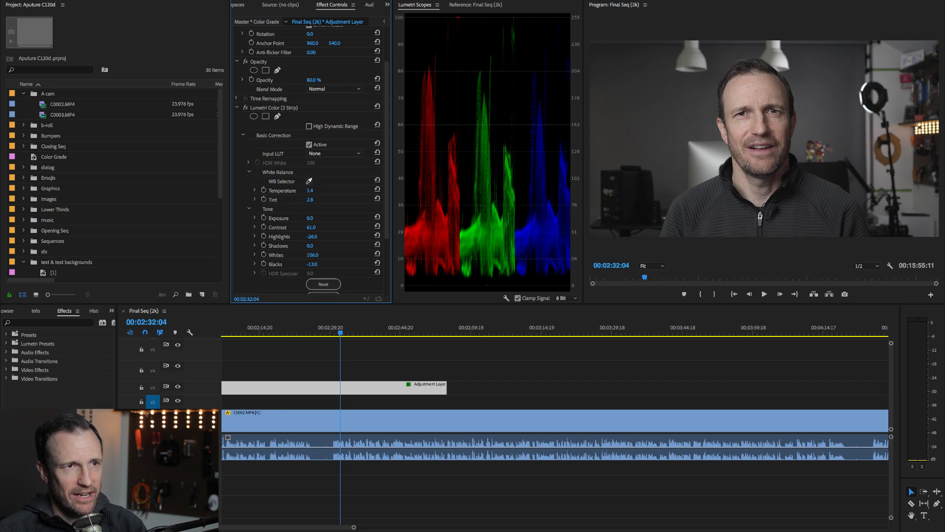
key(super+z)
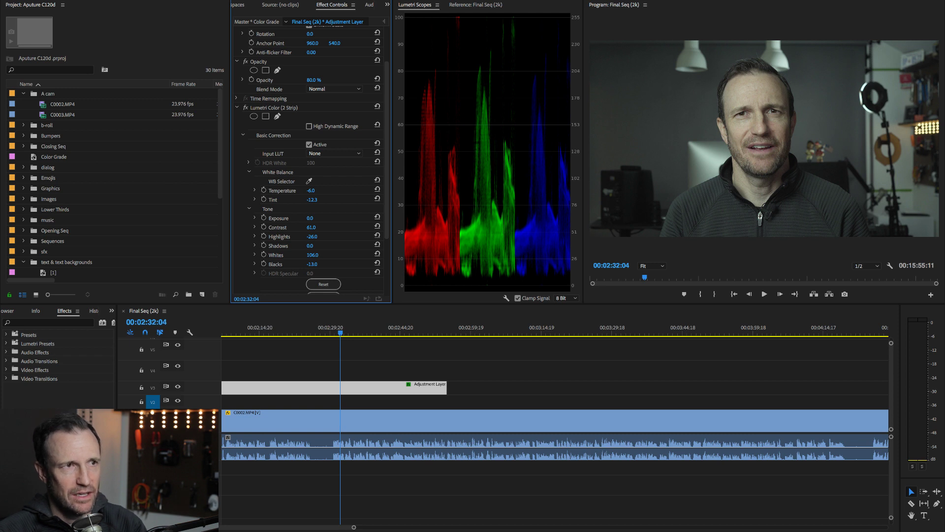
key(super+shift+z)
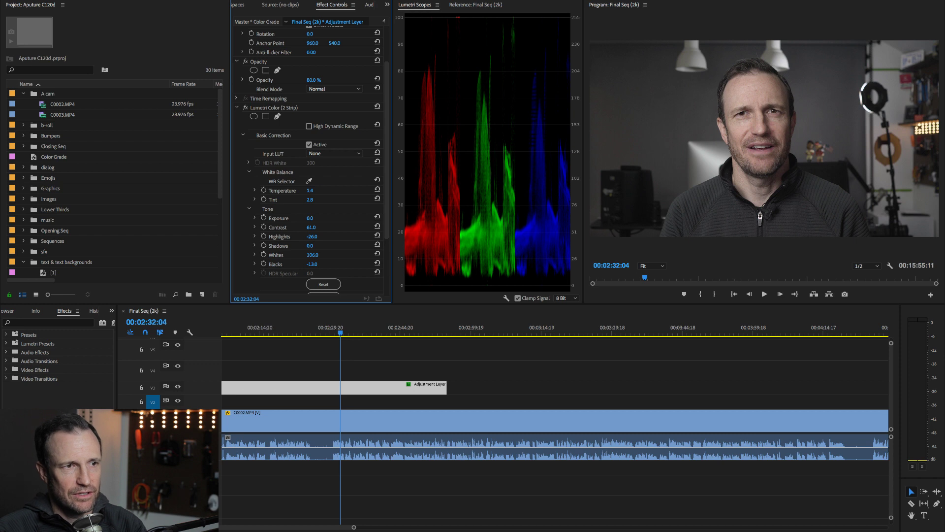
Try raising Blacks to 60 in the Lumetri Color (2 Strip) effect, and undo it
click(488, 147)
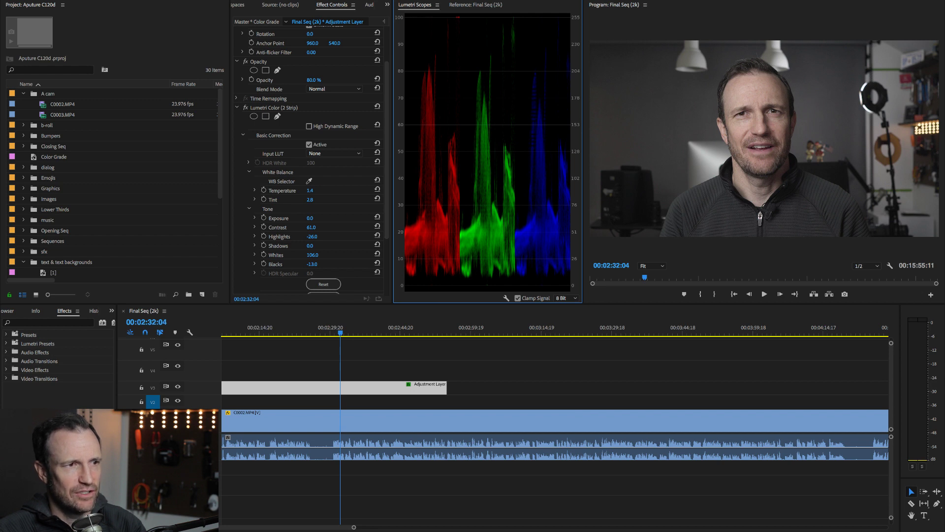
click(340, 209)
drag(312, 263, 347, 263)
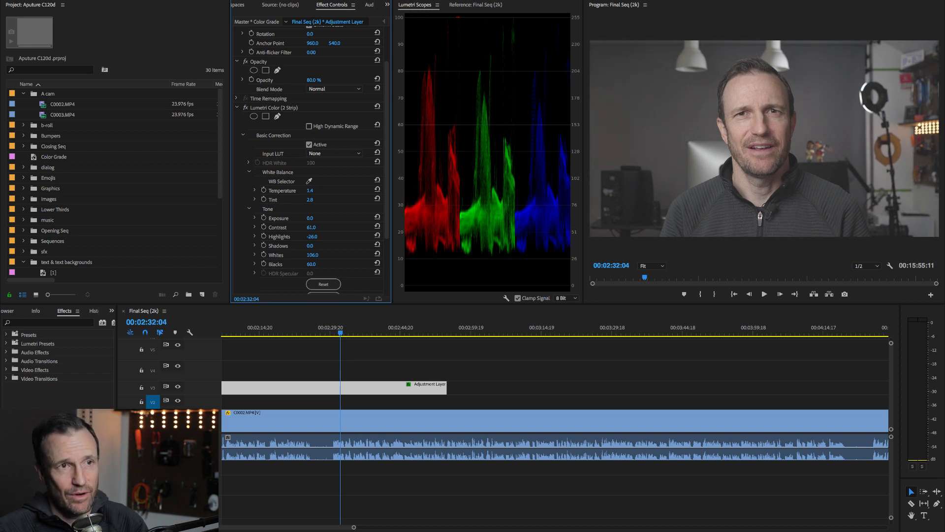
key(ctrl+z)
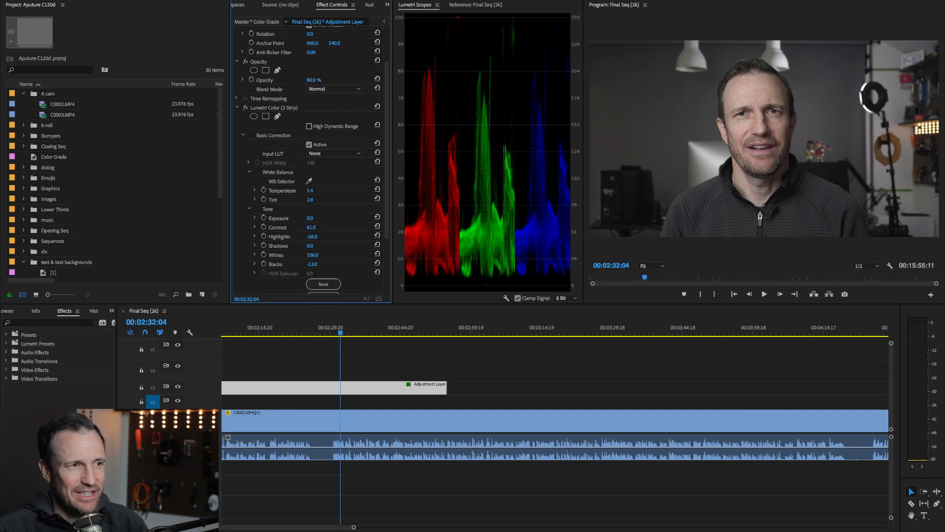
Set Blacks to -8 in the Basic Correction tone settings of the Lumetri Color (2 Strip) effect
drag(312, 263, 310, 264)
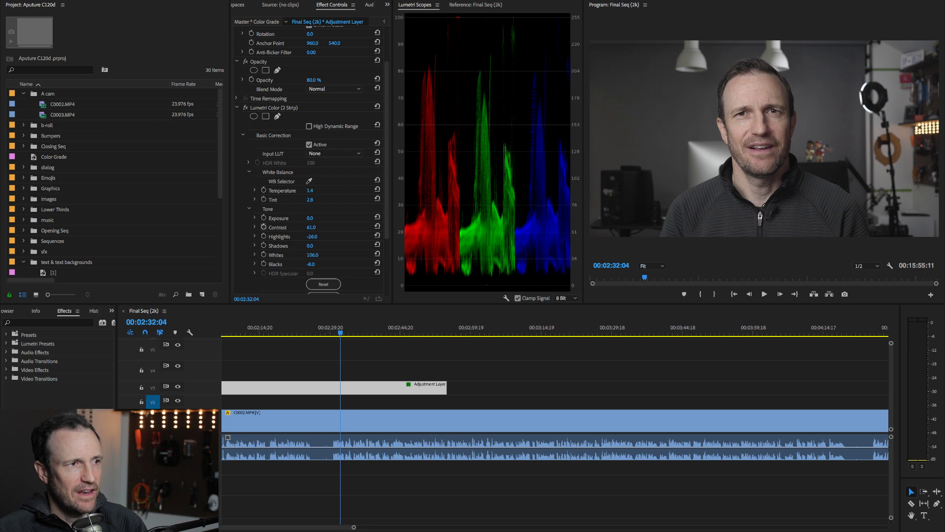
click(247, 217)
scroll(247, 216, down, 4)
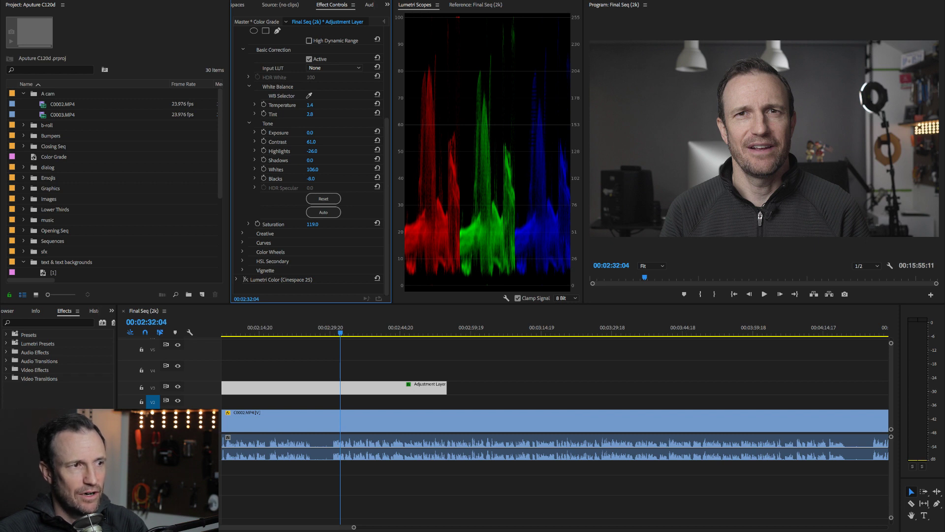
Open the effect's RGB Curves, try deepening the shadows strongly, and settle on a slightly lowered shadow point
click(242, 243)
scroll(307, 163, down, 6)
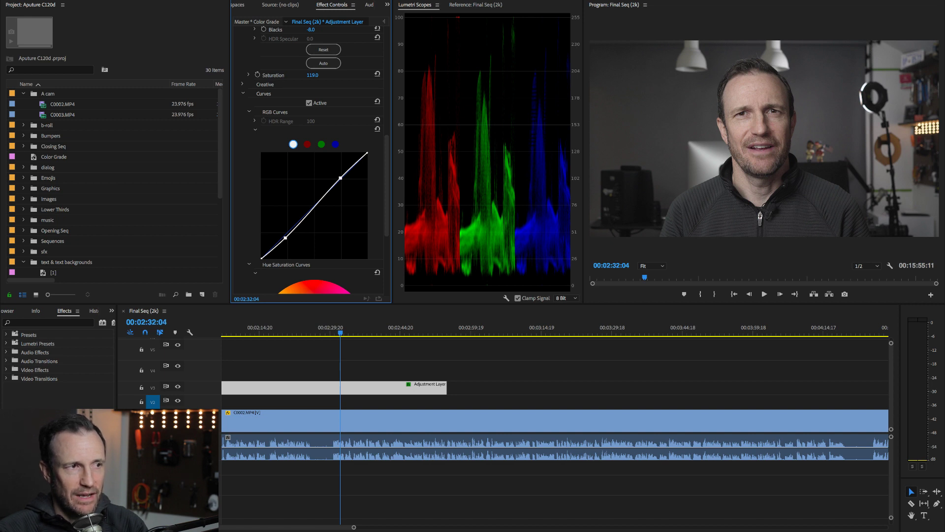
drag(286, 238, 291, 240)
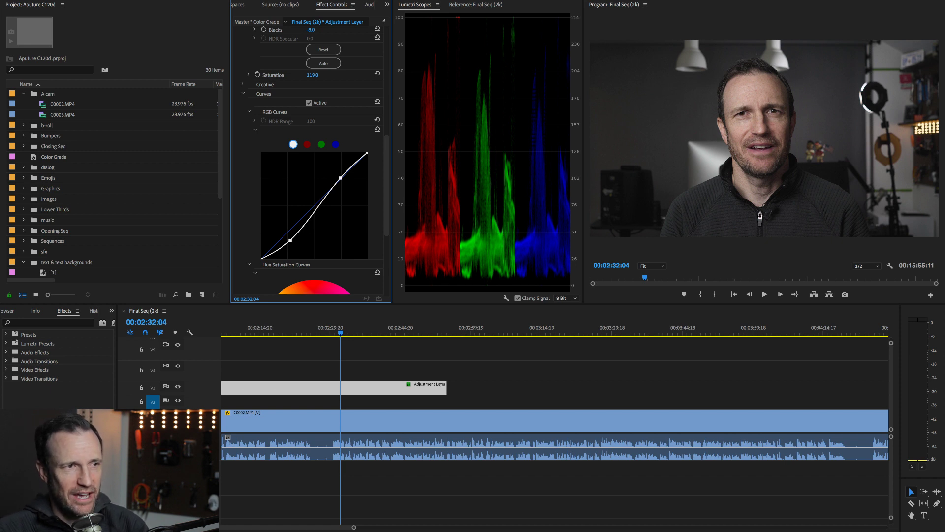
drag(291, 241, 285, 238)
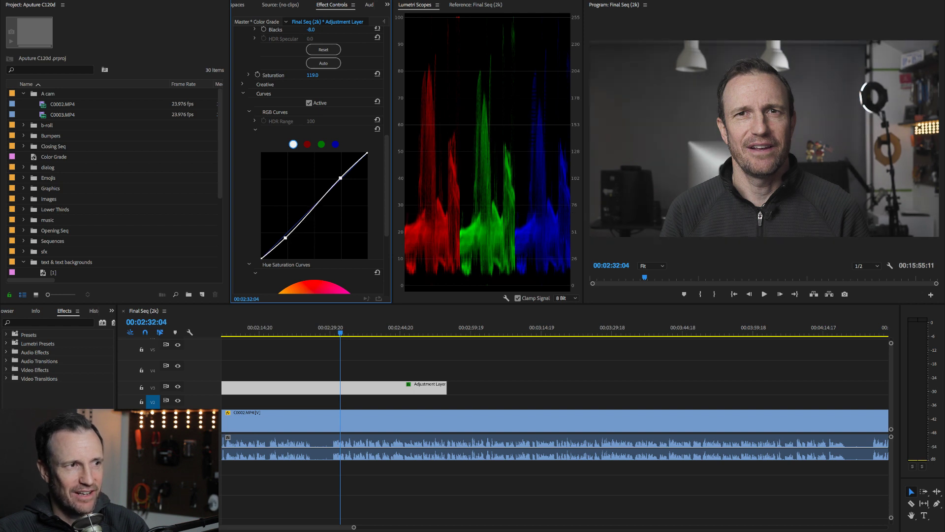
drag(285, 238, 286, 239)
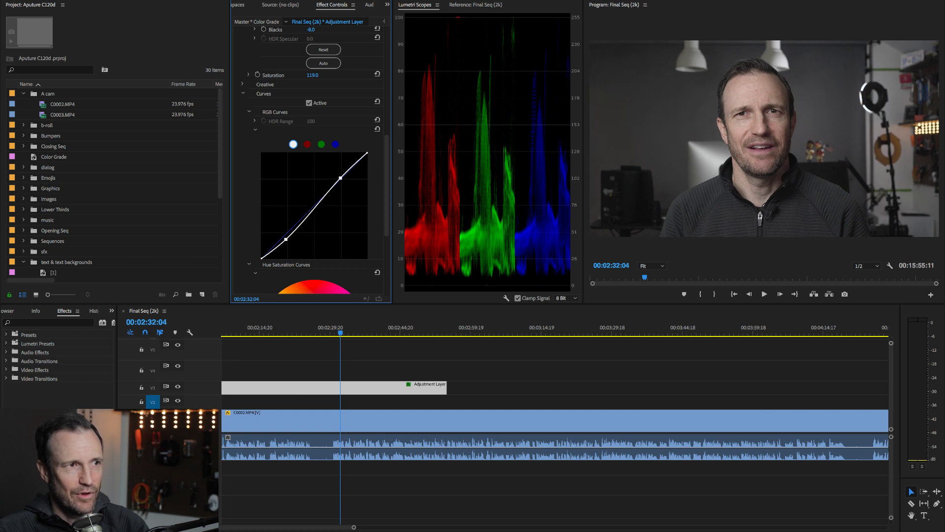
Fine-tune the highlight and shadow points of the RGB curve, and collapse the Curves section
drag(341, 177, 340, 177)
mouse_move(341, 174)
mouse_down()
mouse_move(342, 155)
mouse_move(349, 180)
mouse_move(341, 178)
mouse_up()
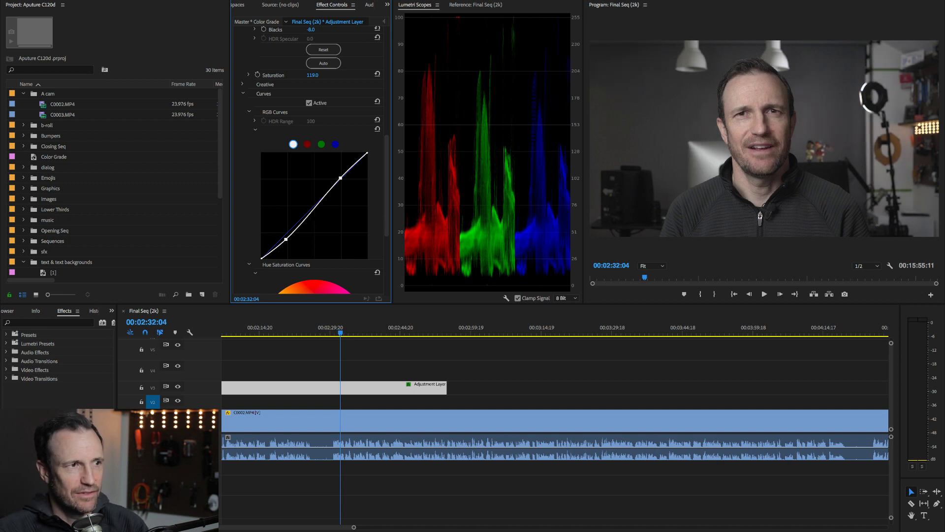
drag(286, 239, 287, 237)
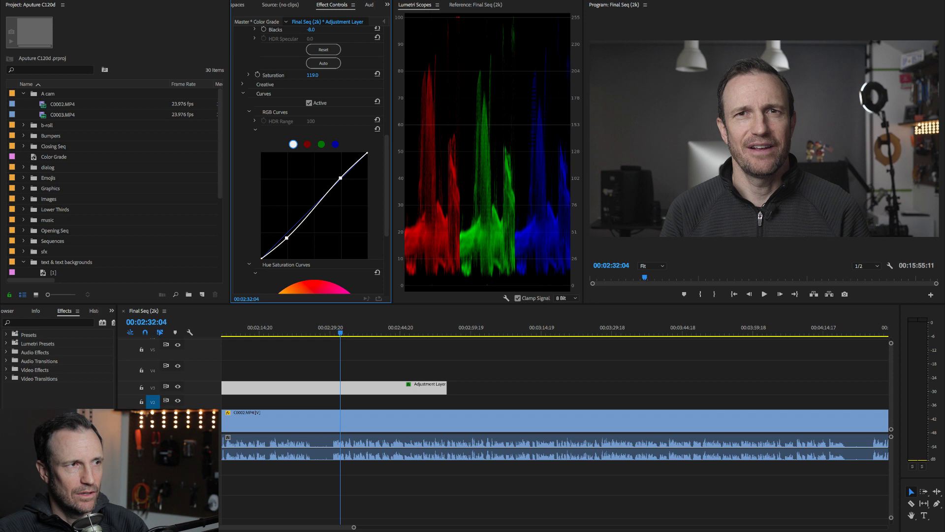
click(263, 112)
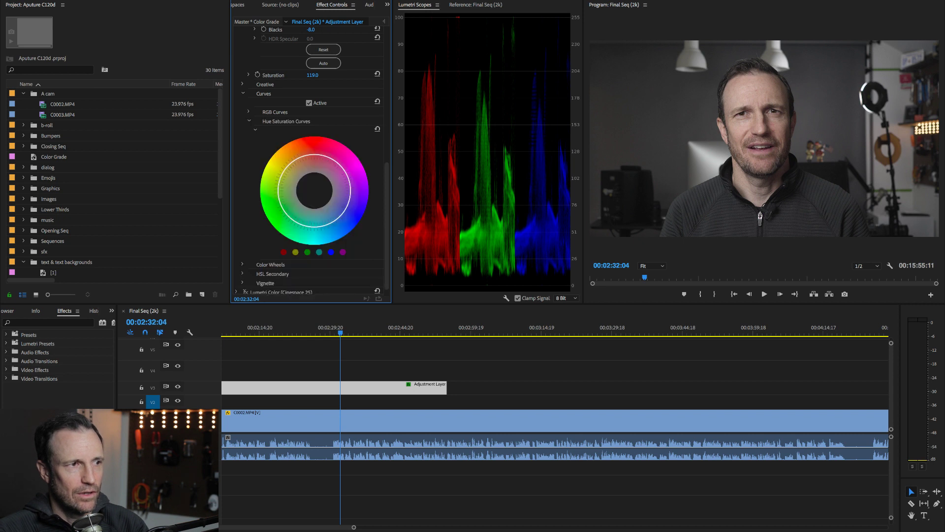
click(263, 94)
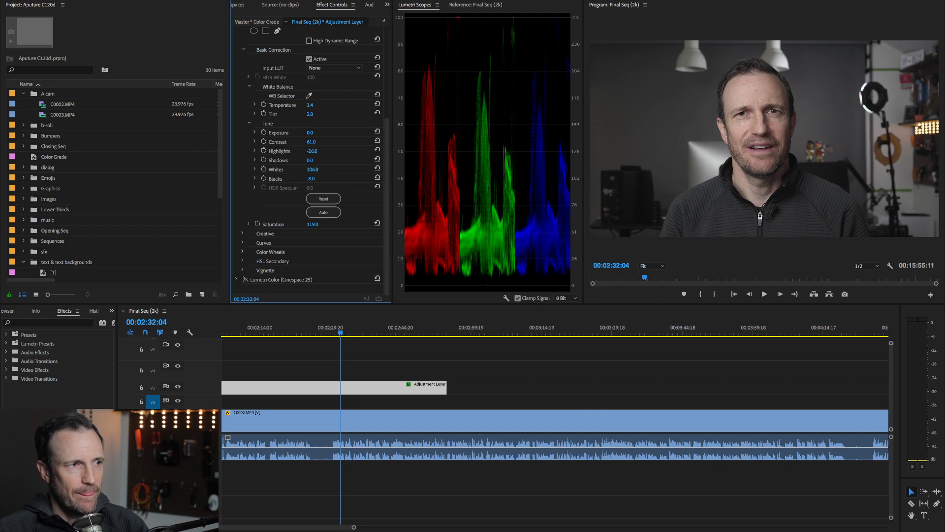
Look over the Creative and Basic Correction settings of the Lumetri Color (2 Strip) effect
click(264, 234)
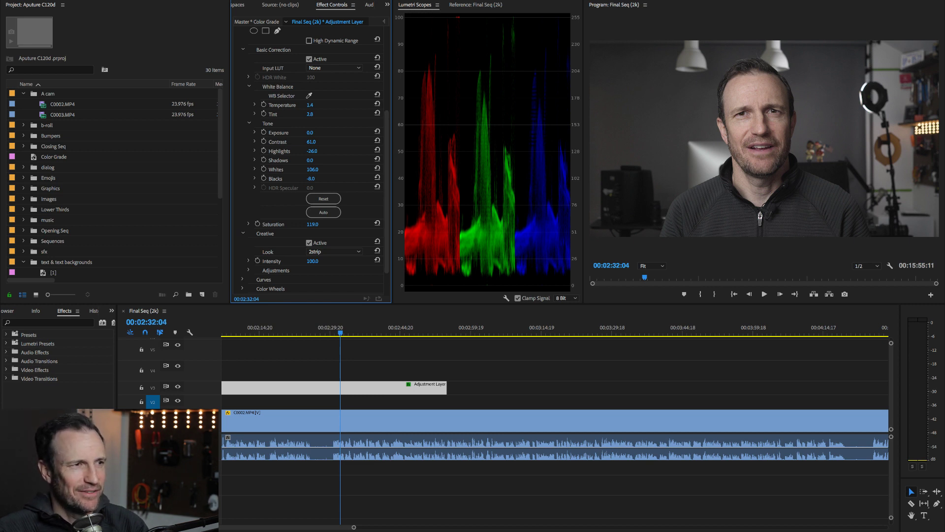
click(264, 233)
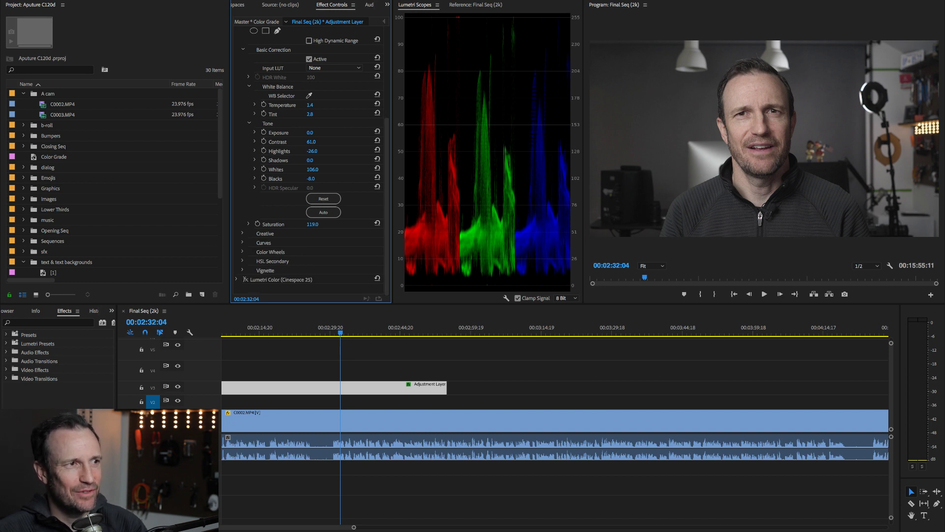
scroll(310, 158, up, 3)
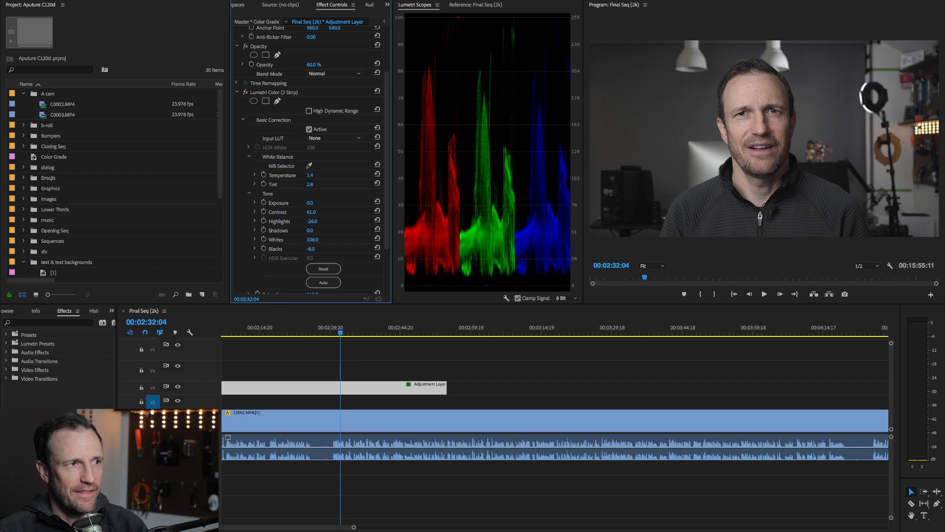
scroll(310, 157, down, 3)
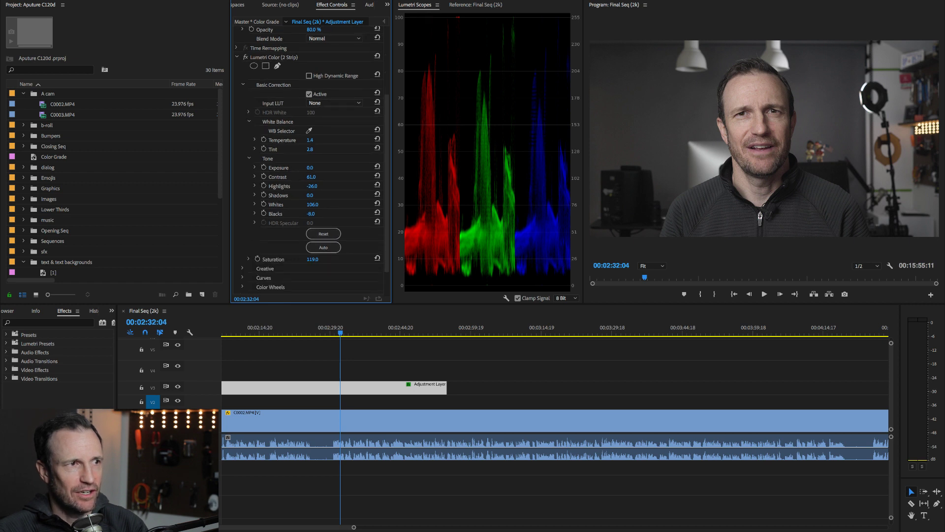
scroll(311, 157, down, 1)
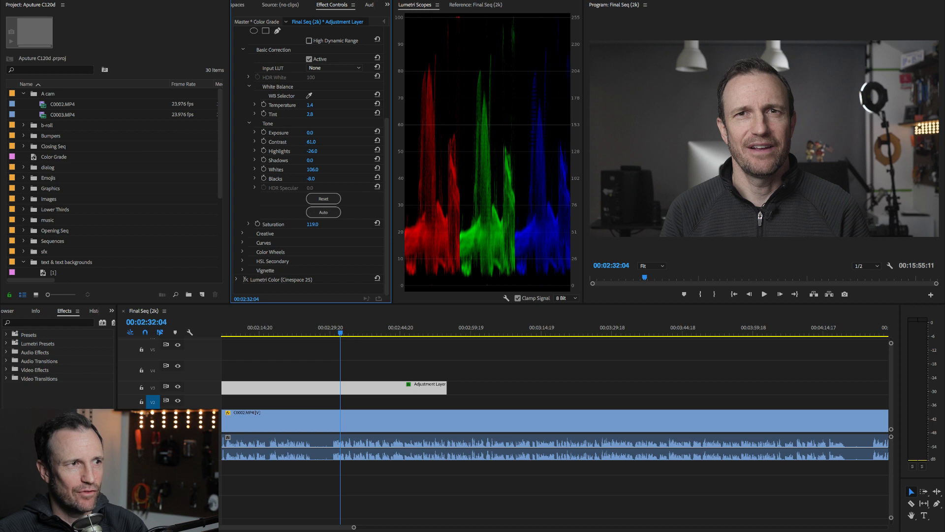
scroll(310, 158, up, 3)
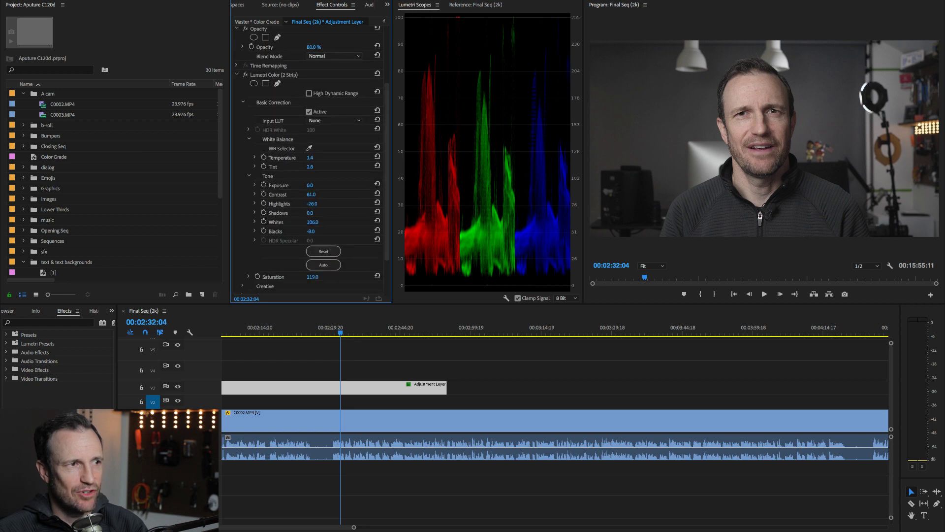
scroll(310, 157, down, 3)
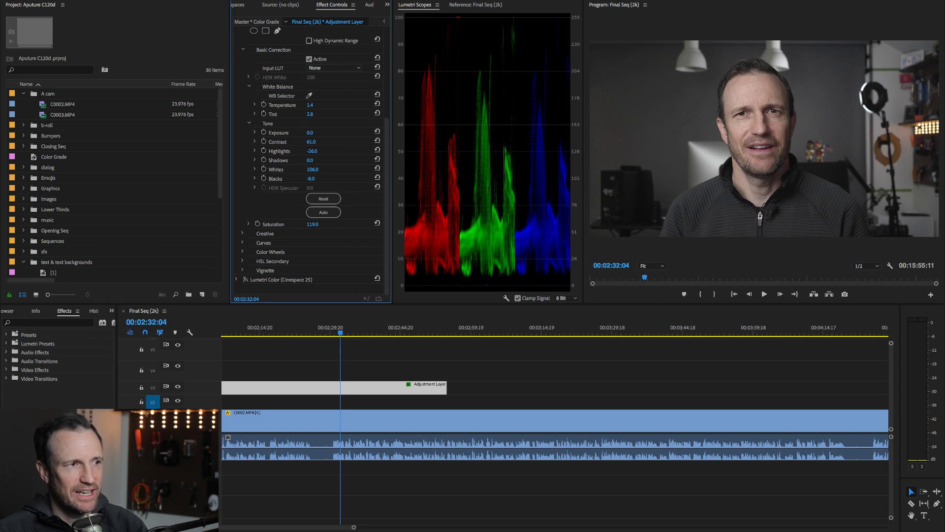
scroll(311, 158, up, 1)
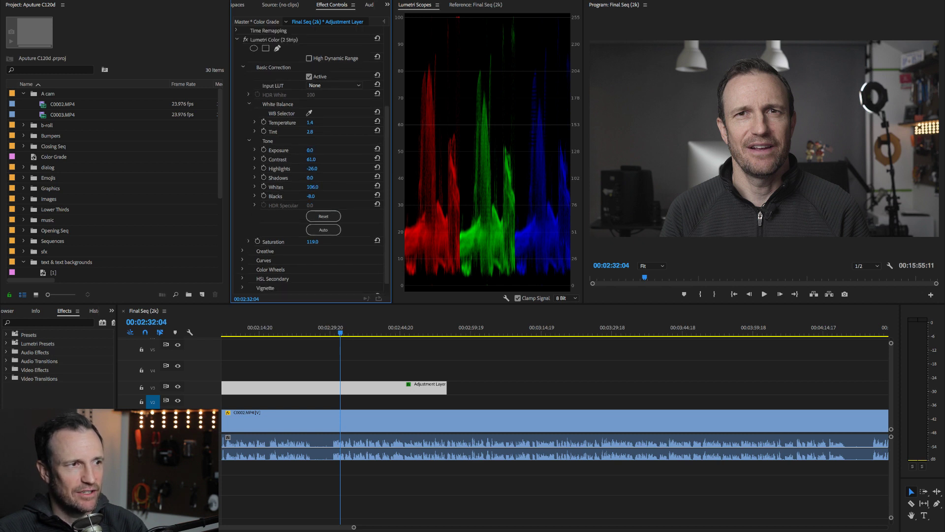
Preview Creative looks such as SL CLEAN KODAK and SL BLUE COLD against 2strip, and choose the Fuji REALA 500D look
click(242, 251)
scroll(310, 157, down, 3)
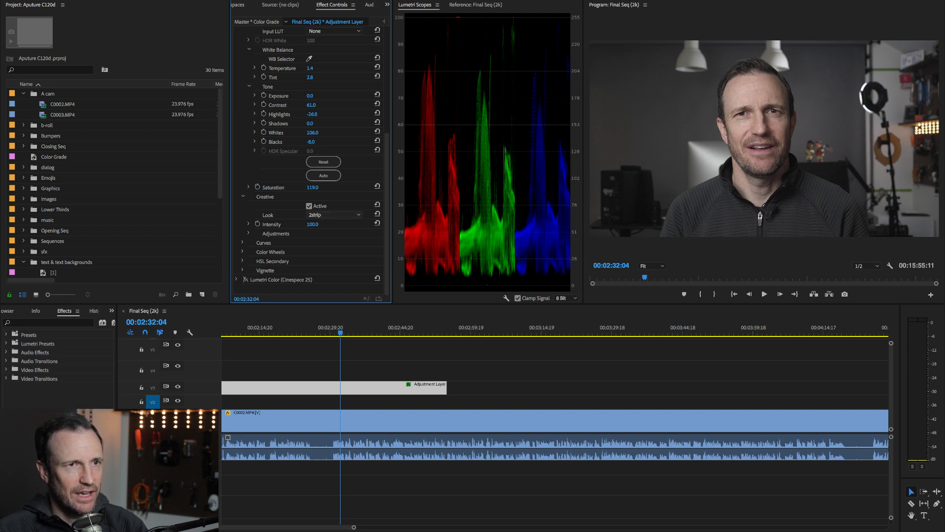
key(Down)
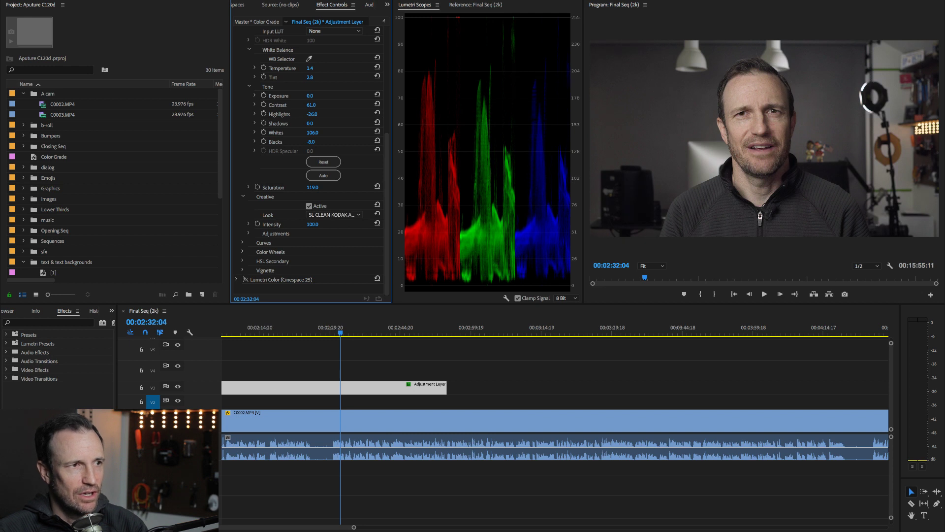
key(Up)
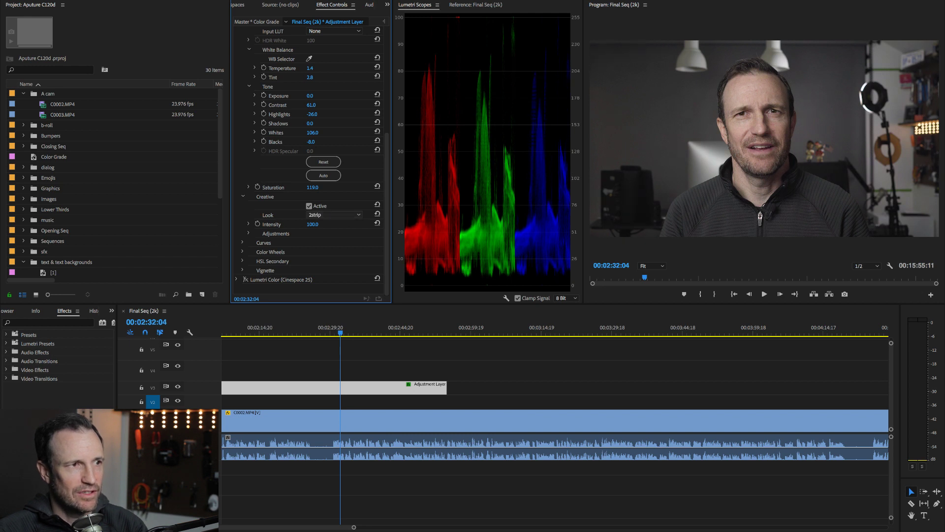
key(Up)
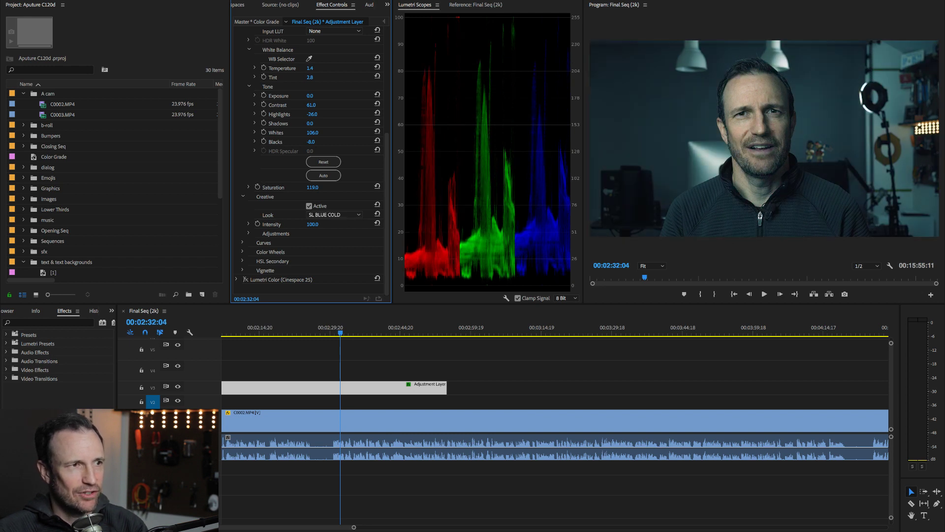
key(Down)
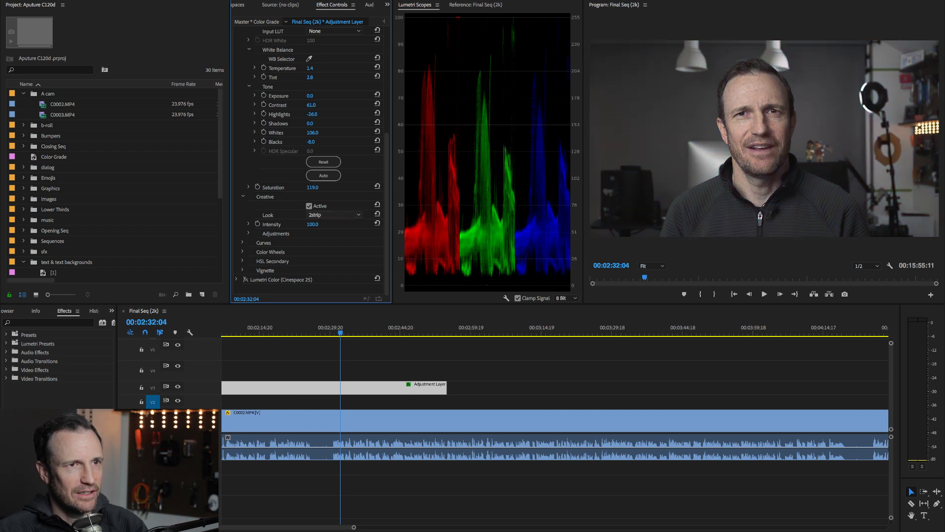
key(Down)
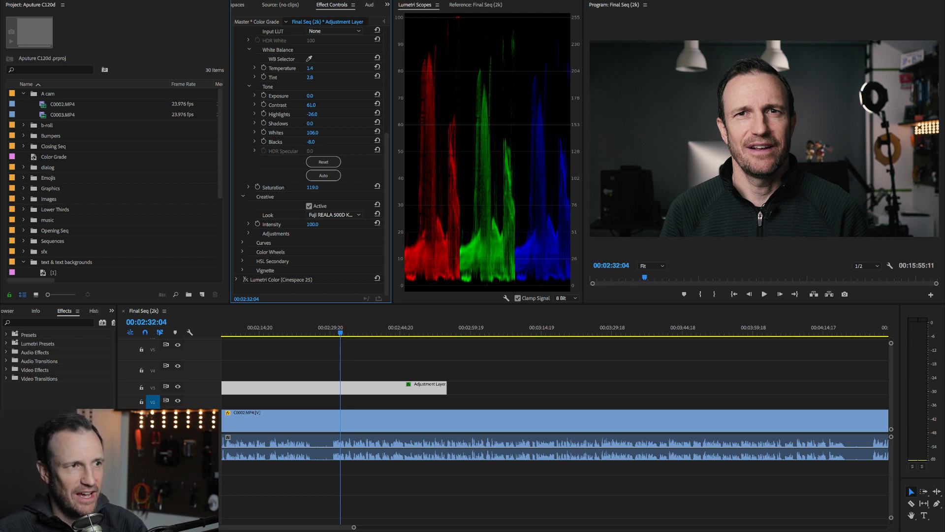
Try the Fuji REALA 500D look at intensity 17 and at full strength, compare it with 2strip, and set its intensity to 15
mouse_move(311, 224)
mouse_down()
mouse_move(271, 224)
mouse_move(341, 224)
mouse_move(328, 224)
mouse_up()
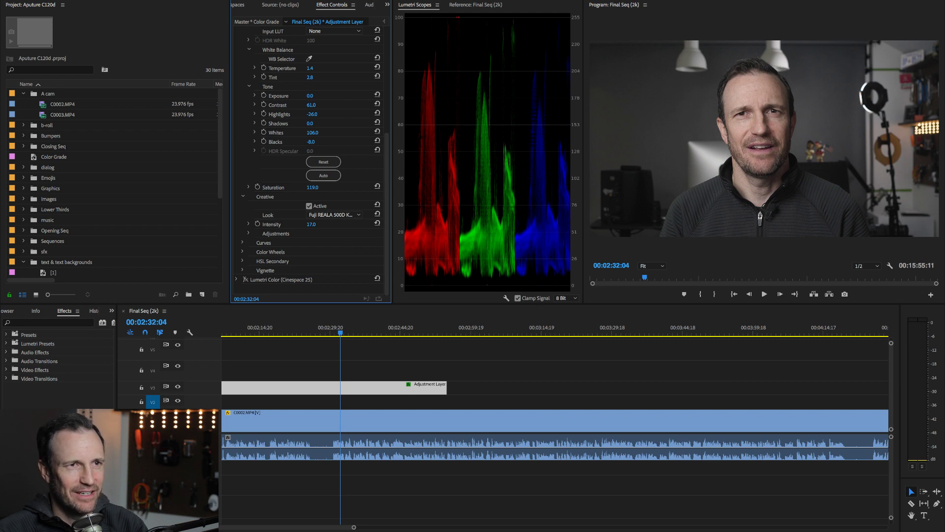
click(377, 222)
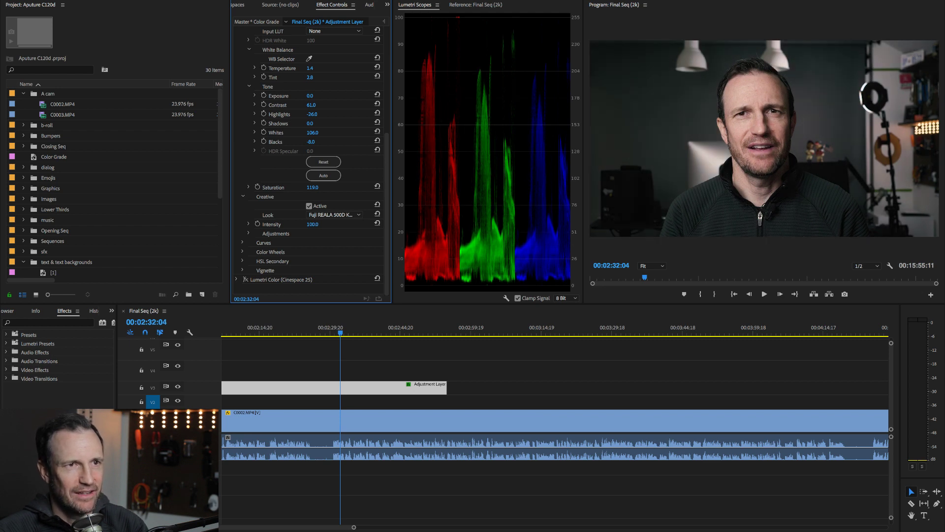
key(Down)
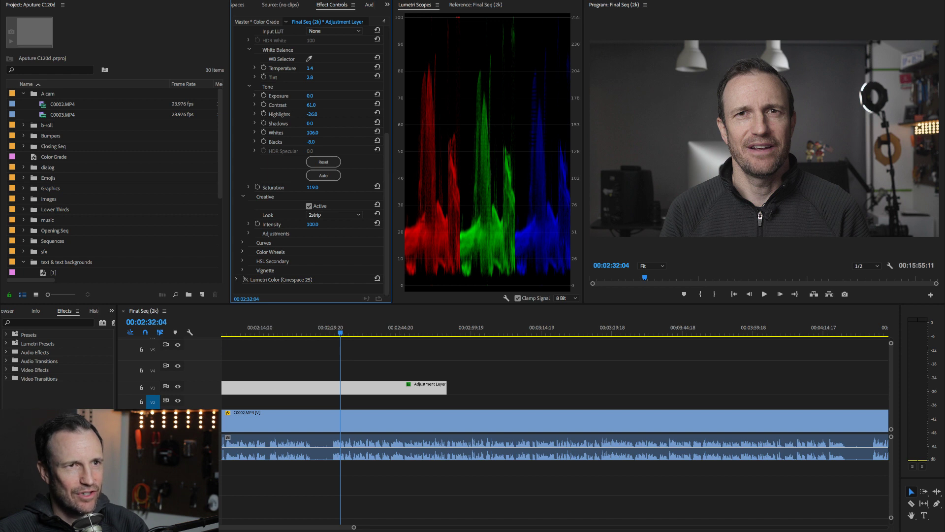
key(Up)
key(ctrl+z)
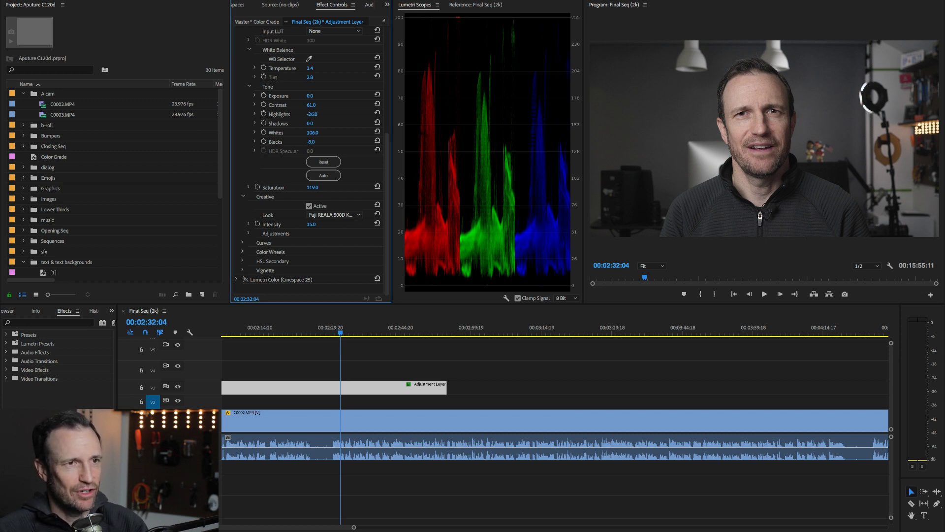
Collapse the Creative section and the whole Lumetri Color (2 Strip) effect
click(242, 196)
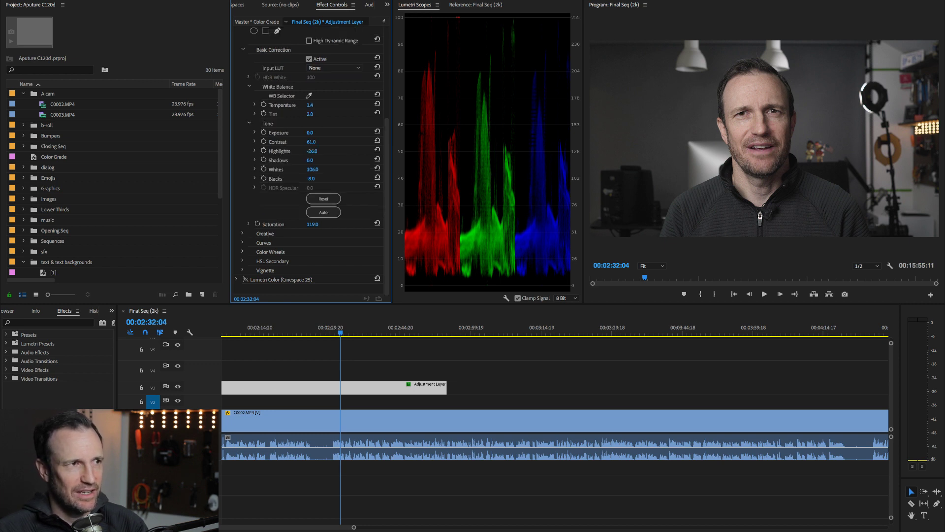
scroll(310, 160, up, 4)
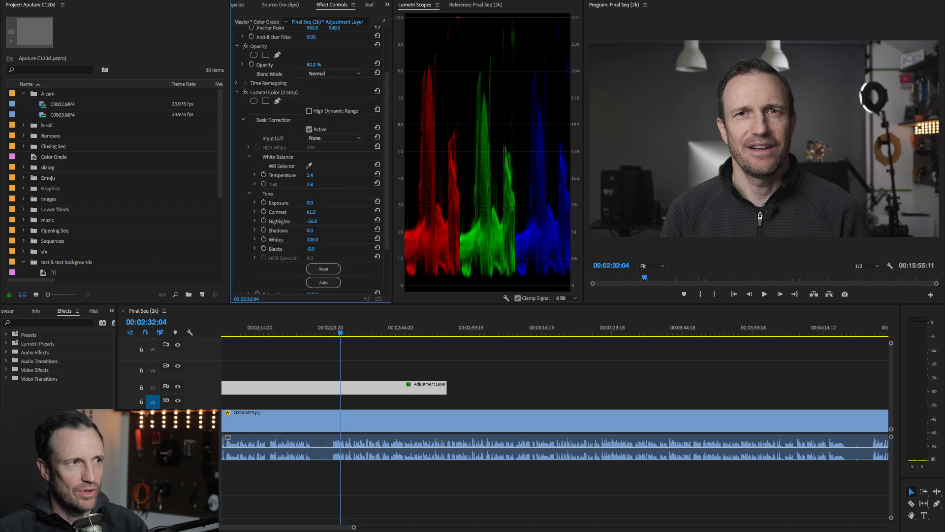
click(237, 109)
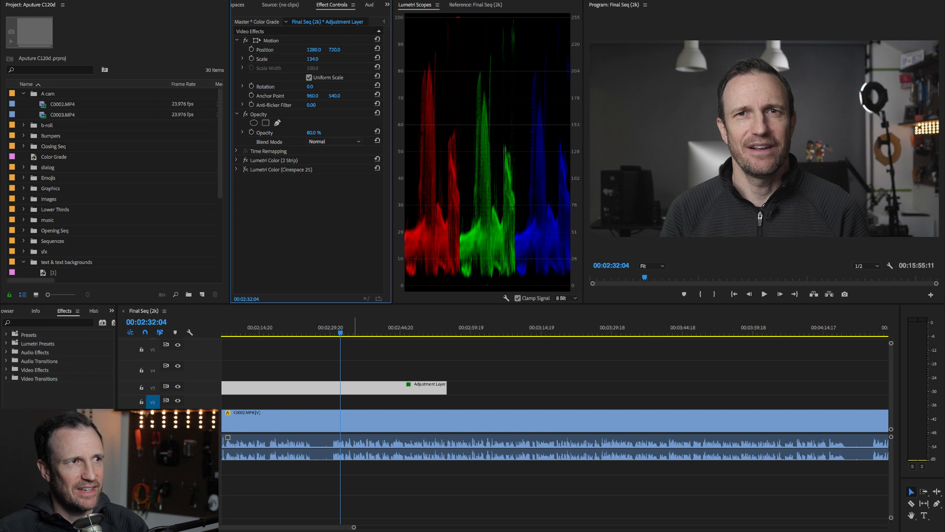
Try scaling clip C0002.MP4 to 100 and repositioning it in the frame, and undo both changes
click(355, 422)
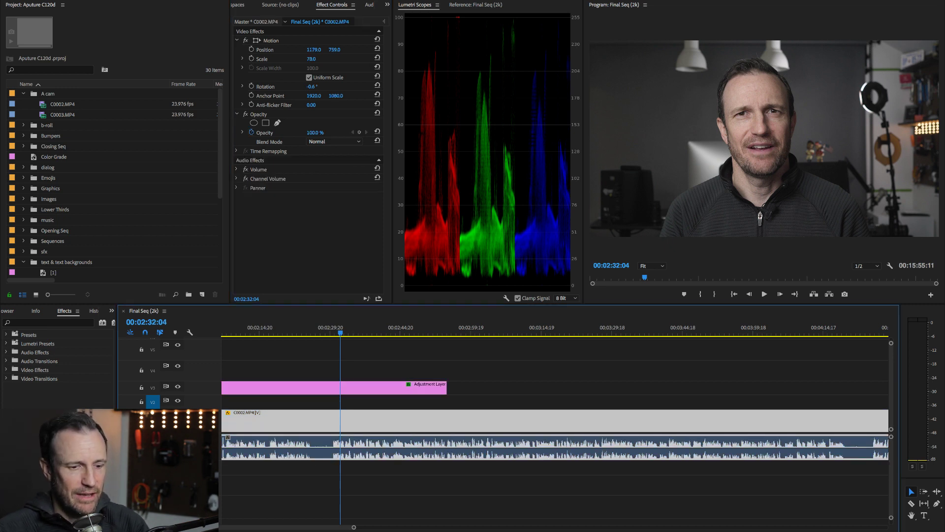
click(312, 58)
text(100)
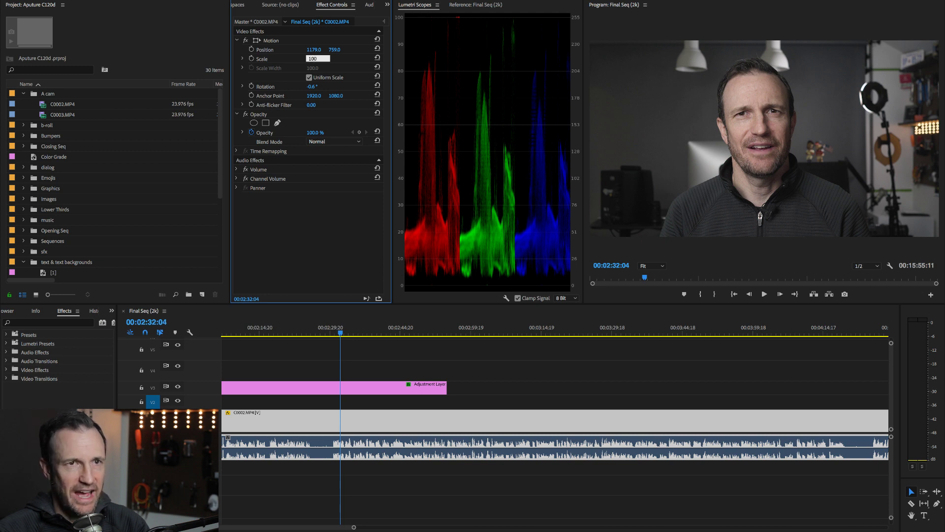
key(Return)
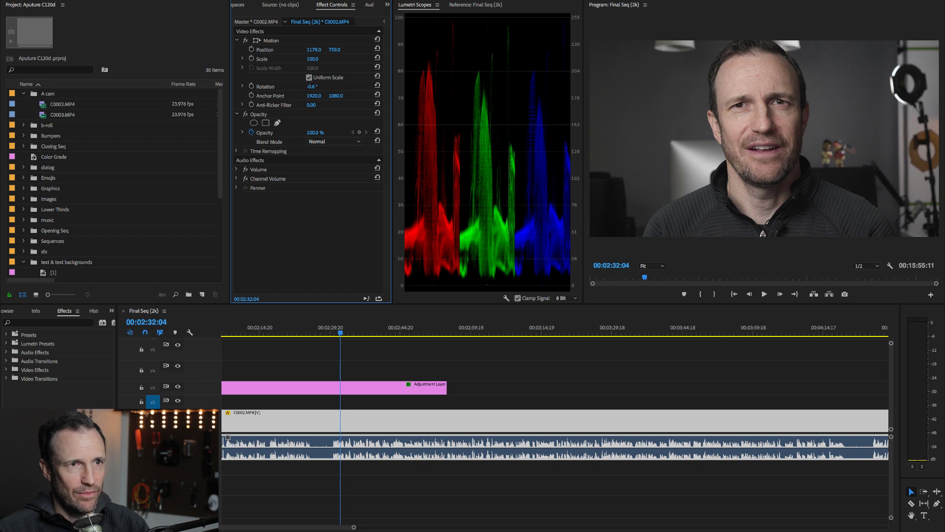
click(271, 41)
drag(757, 138, 863, 129)
key(ctrl+z)
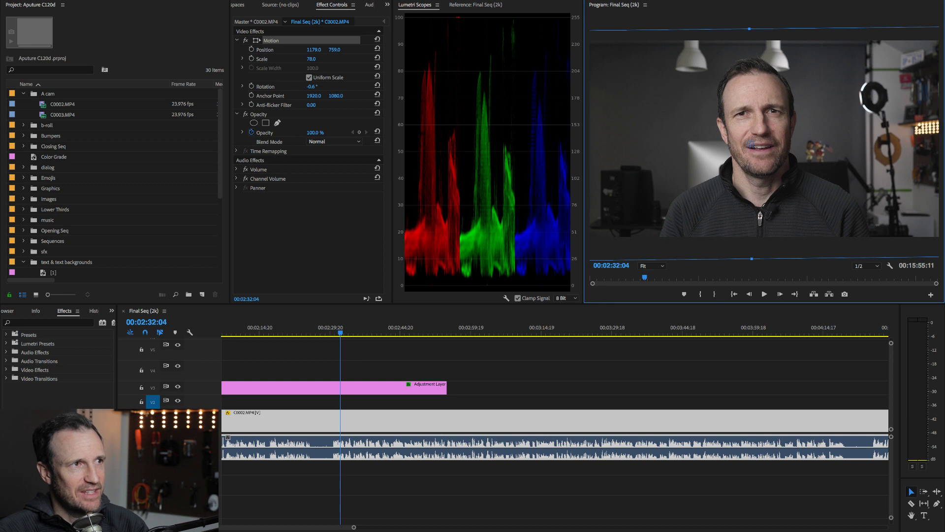
Collapse the Motion settings of clip C0002.MP4 and reselect the clip in the sequence
click(237, 39)
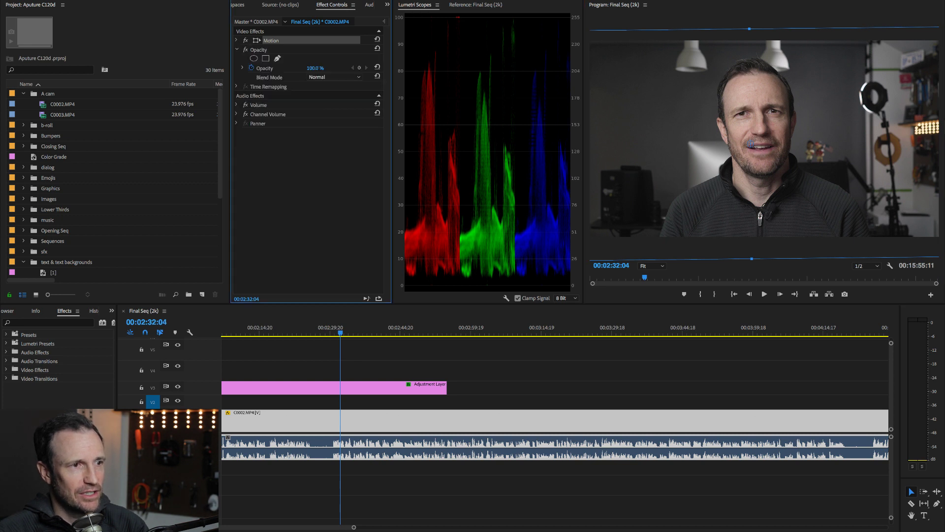
click(306, 172)
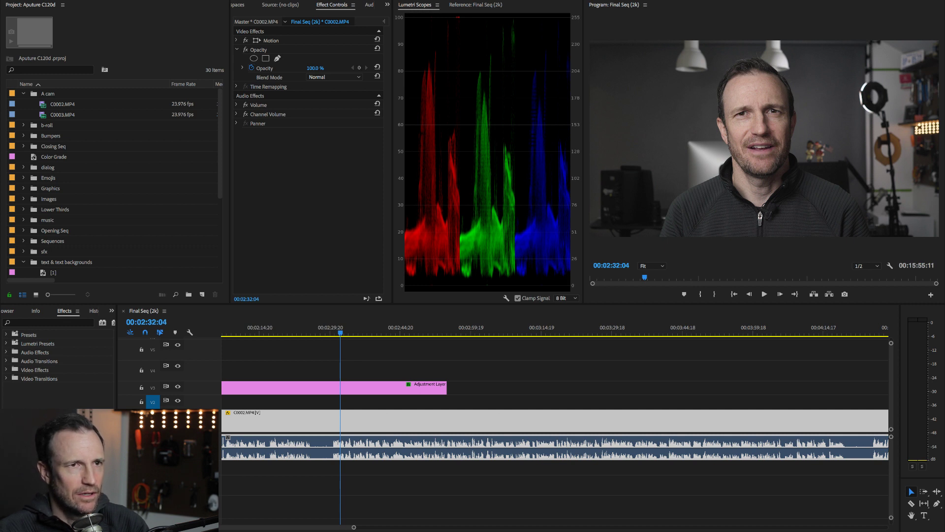
click(353, 526)
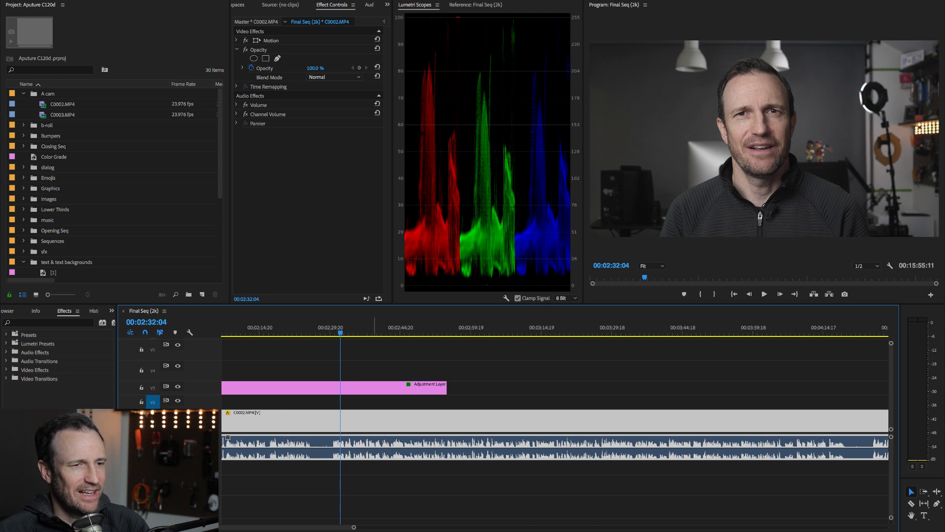
key(ctrl+shift+a)
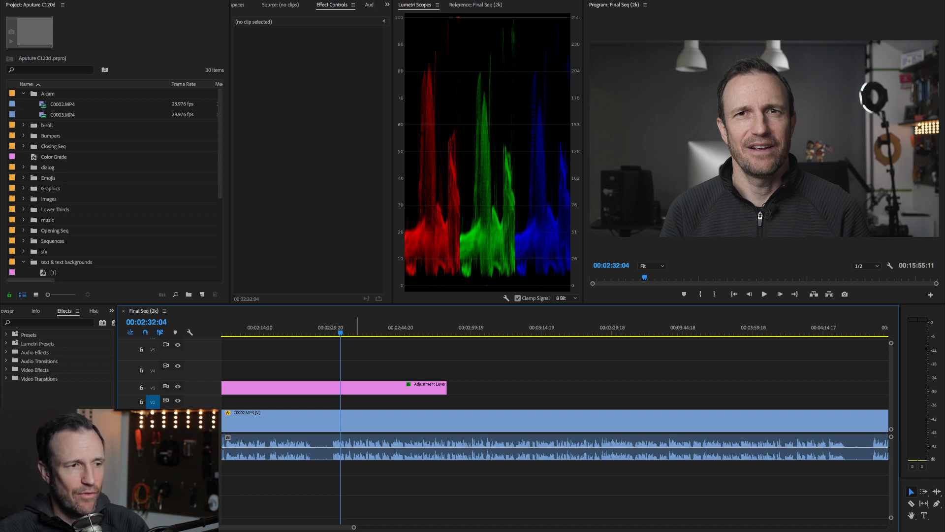
click(356, 421)
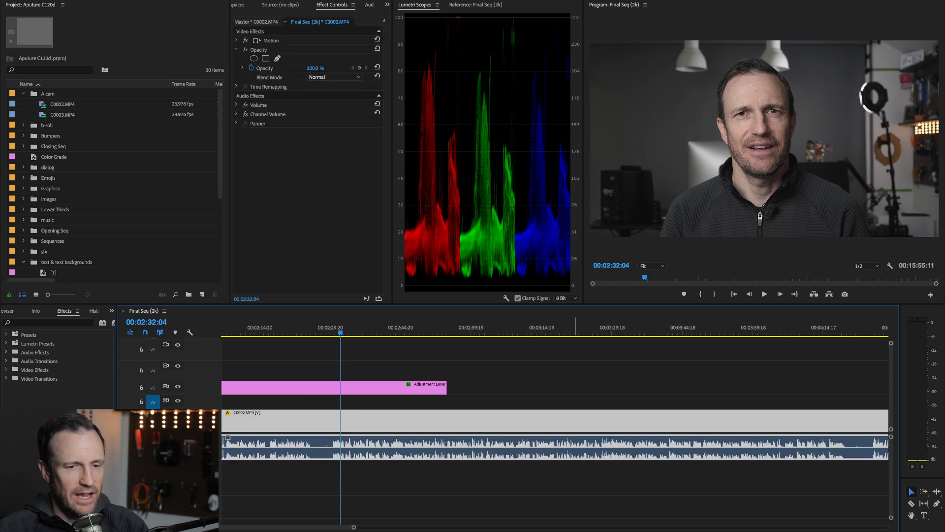
key(shift+k)
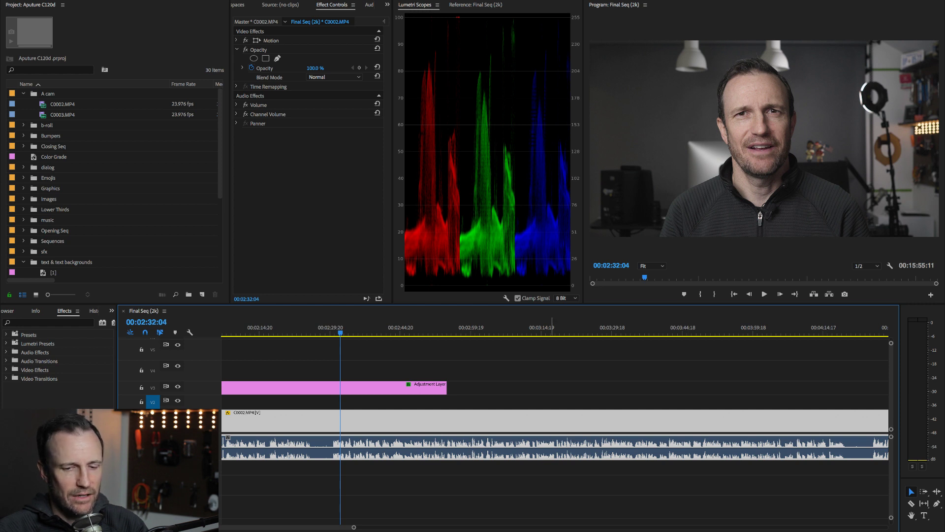
Preview the footage at 00:08:13:15 and extend the adjustment layer over clip C0002.MP4 to just before the clip's end
click(551, 485)
key(minus)
key(minus)
key(minus)
key(minus)
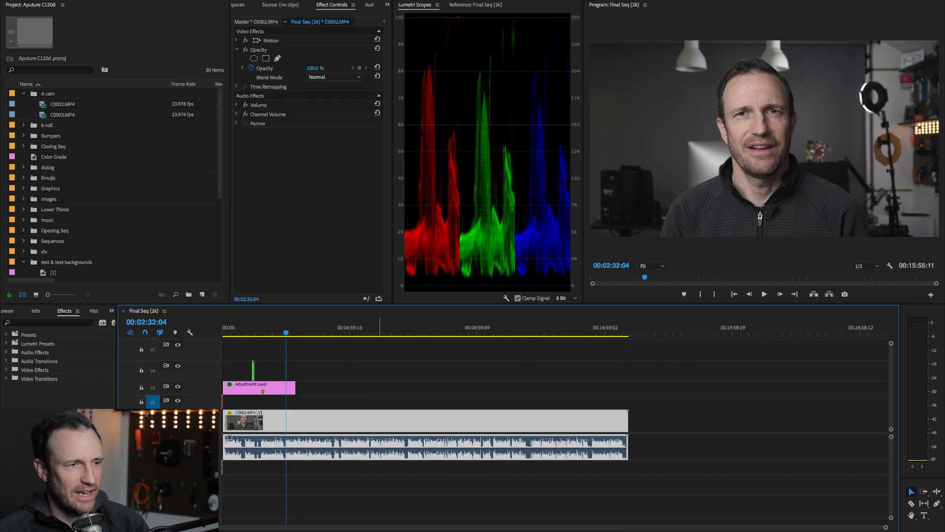
click(379, 421)
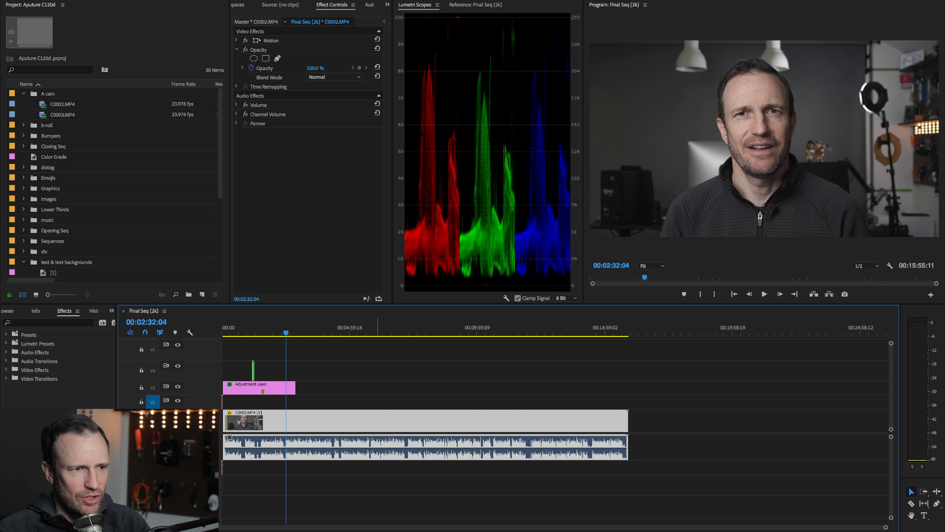
click(433, 328)
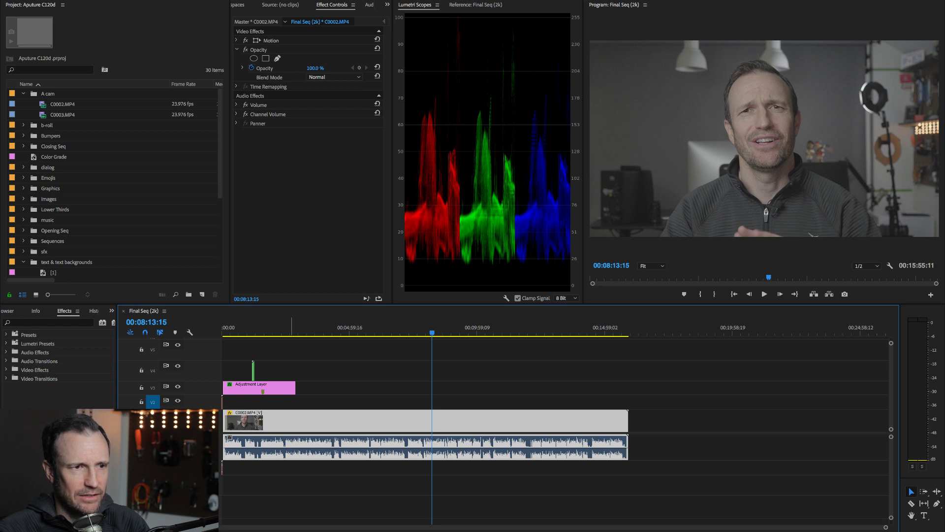
drag(295, 387, 613, 387)
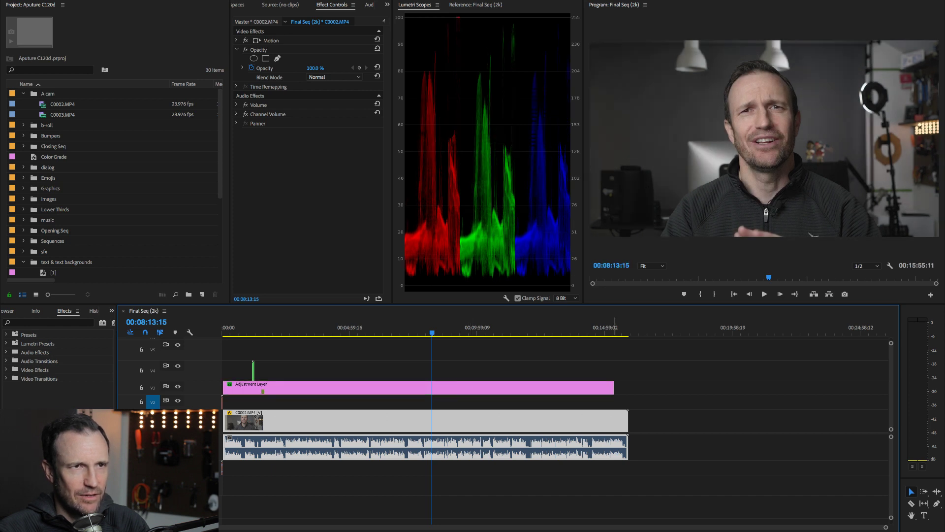
Try splitting clip C0002.MP4 at 00:06:22:13 and undo the cut
click(392, 329)
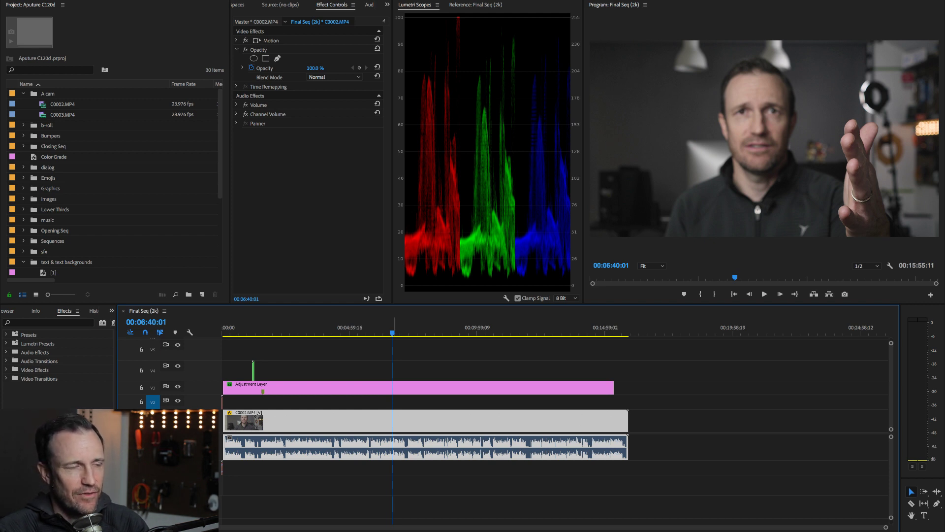
key(j)
key(j)
key(j)
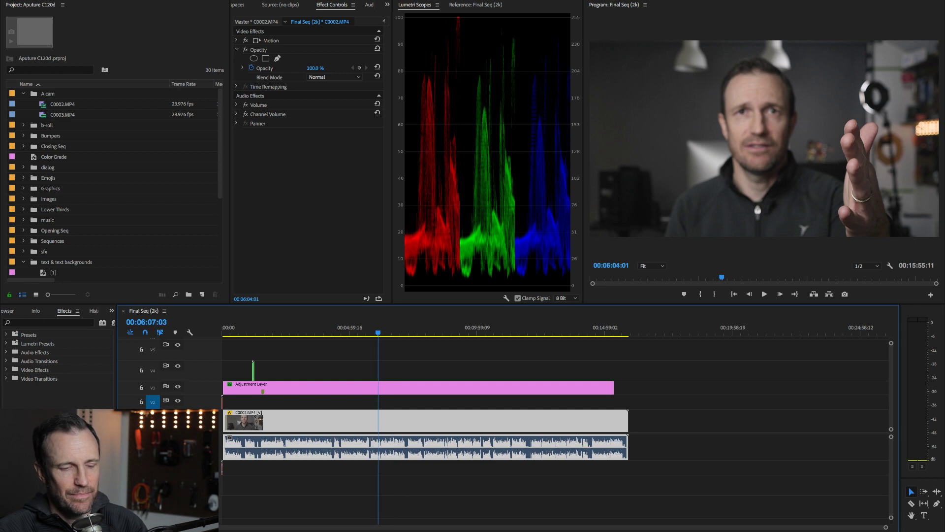
key(l)
key(l)
key(l)
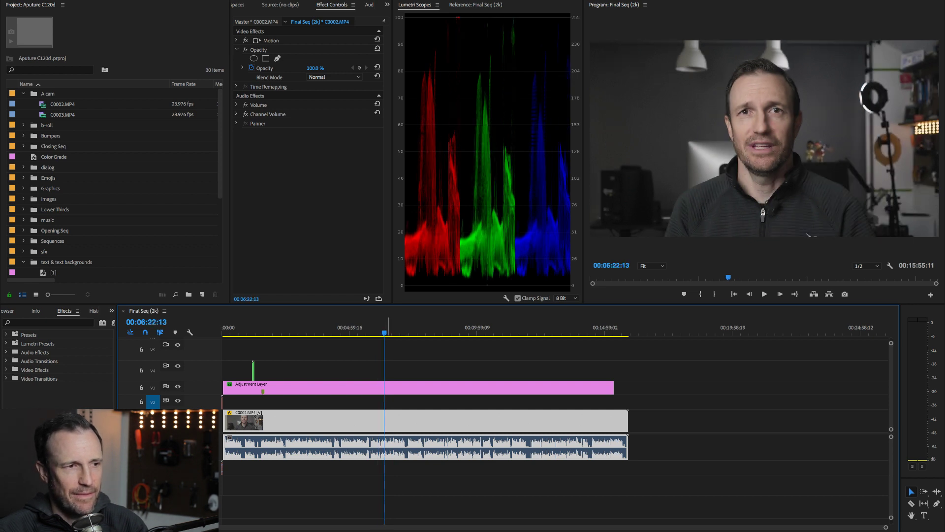
key(c)
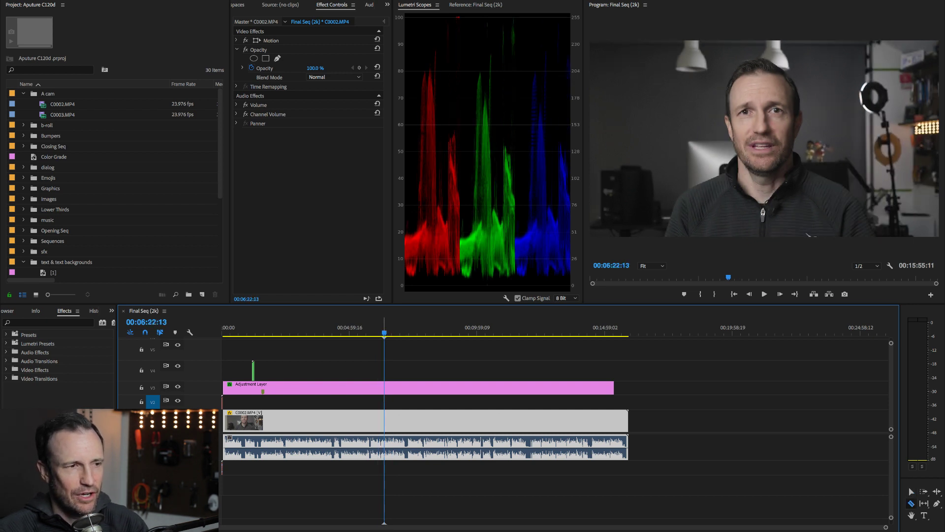
key(ctrl+k)
key(v)
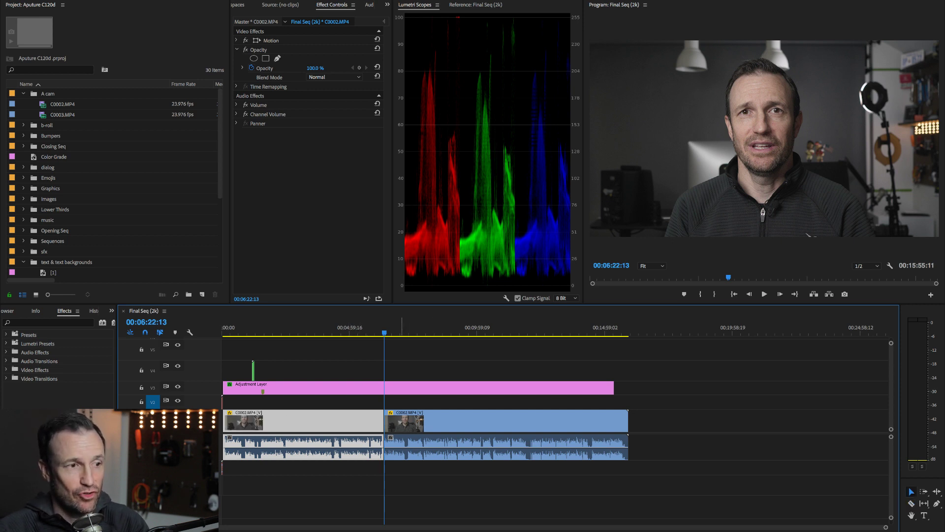
key(ctrl+z)
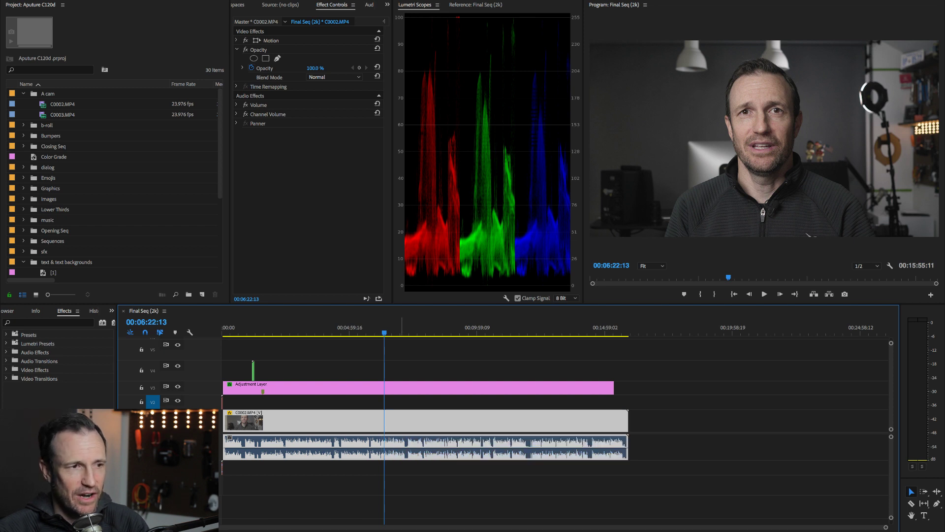
Disable the adjustment layer and extend its end slightly closer to the end of clip C0002.MP4
click(392, 492)
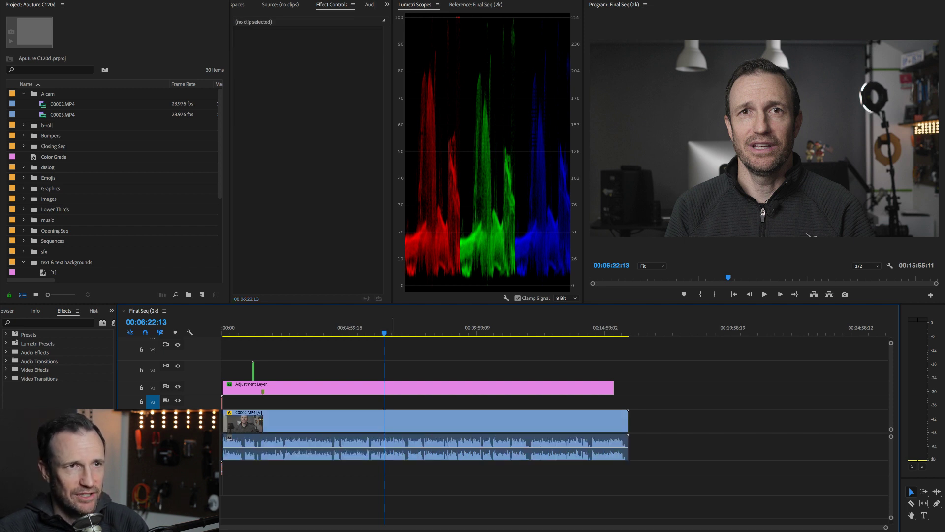
click(388, 387)
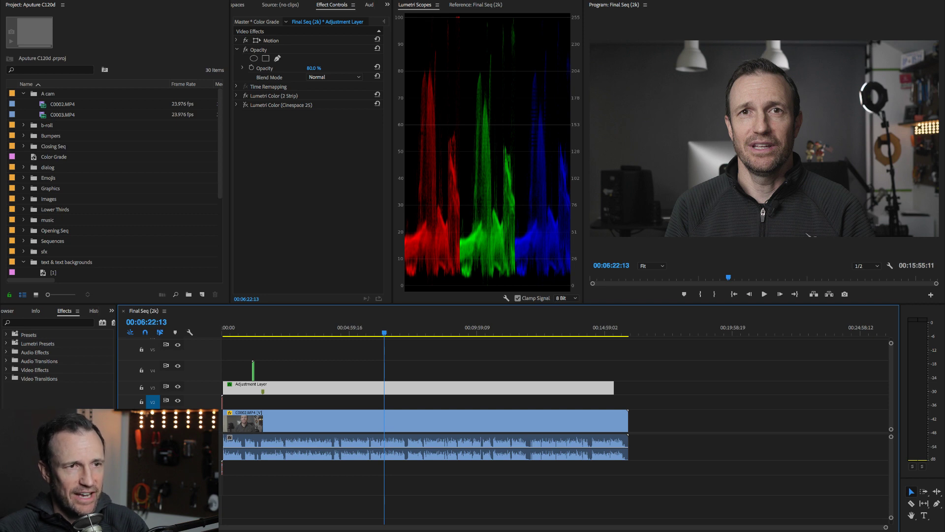
key(shift+e)
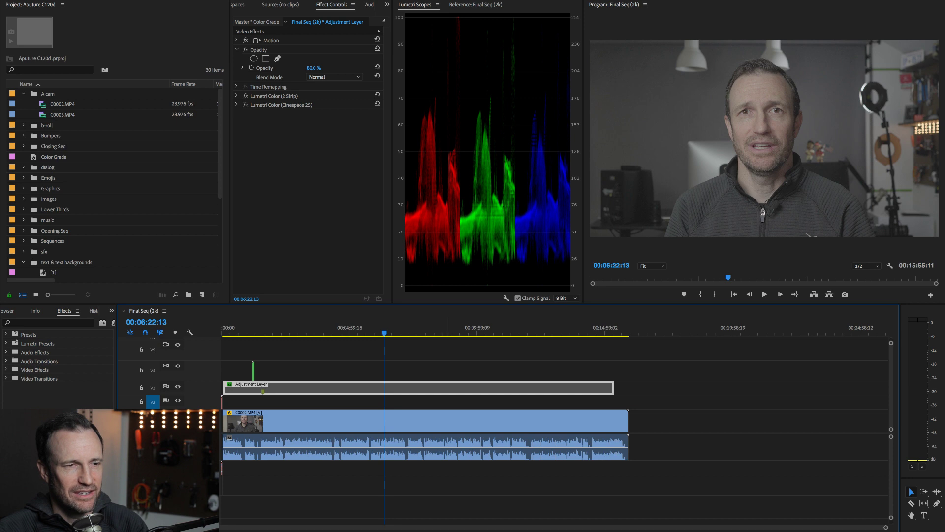
drag(614, 388, 623, 388)
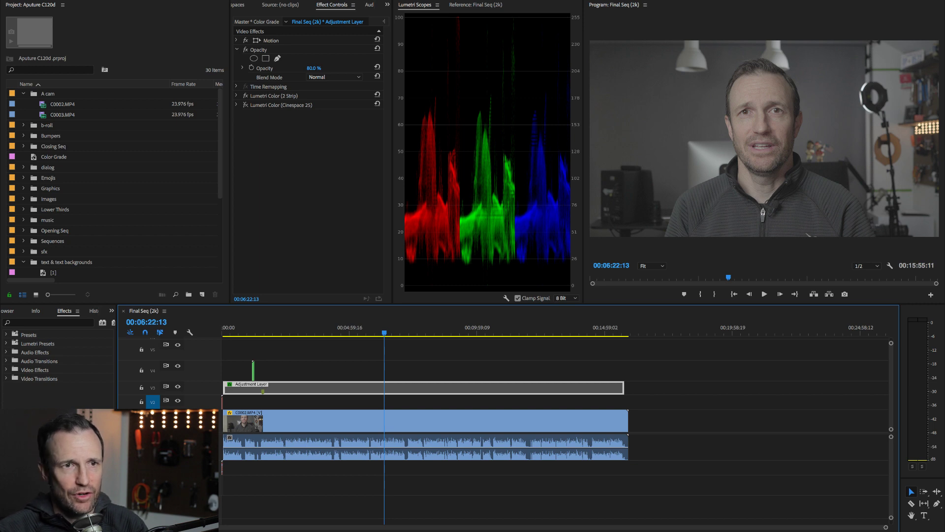
Play back the ungraded footage from 00:06:22:13 to about 00:06:32:11 with the adjustment layer disabled
key(shift+4)
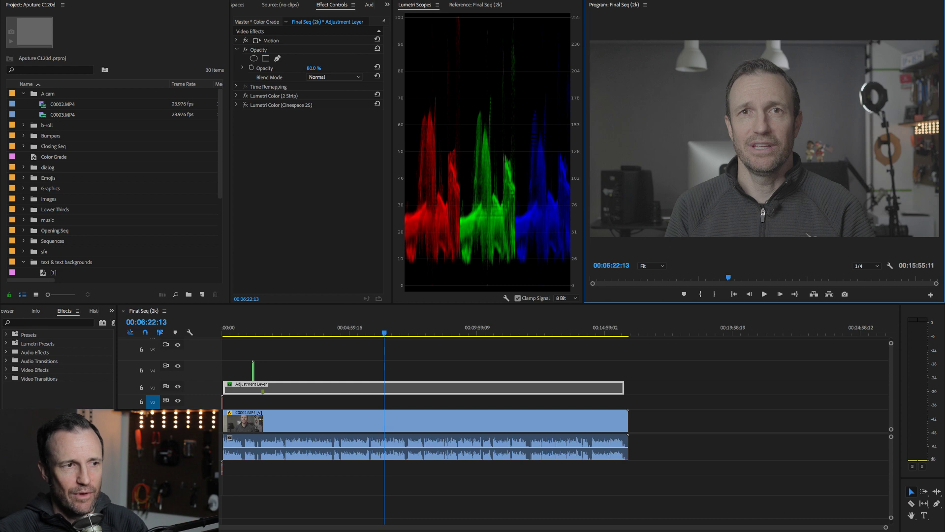
key(space)
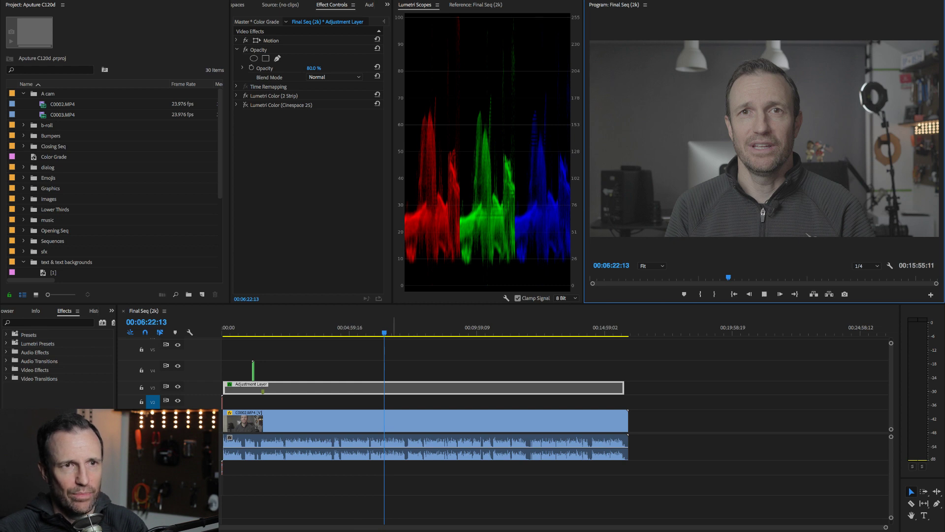
key(space)
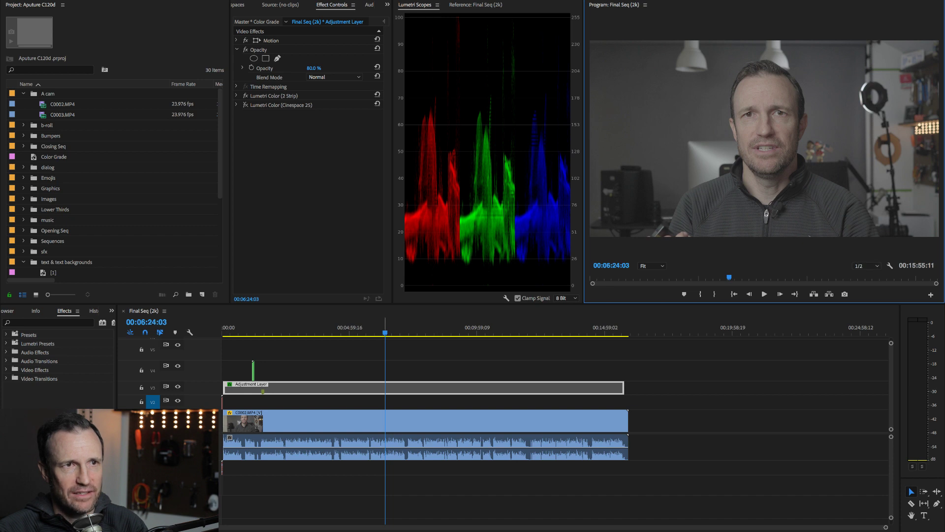
click(385, 330)
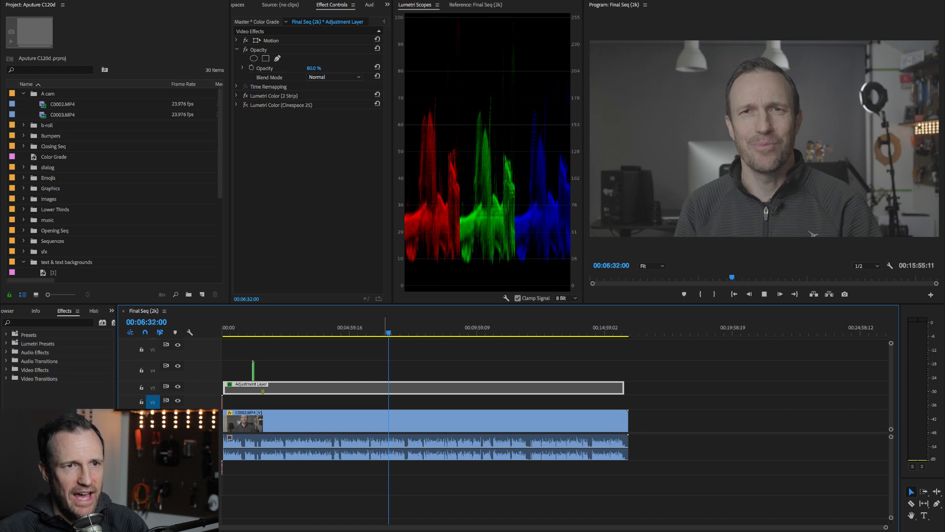
key(space)
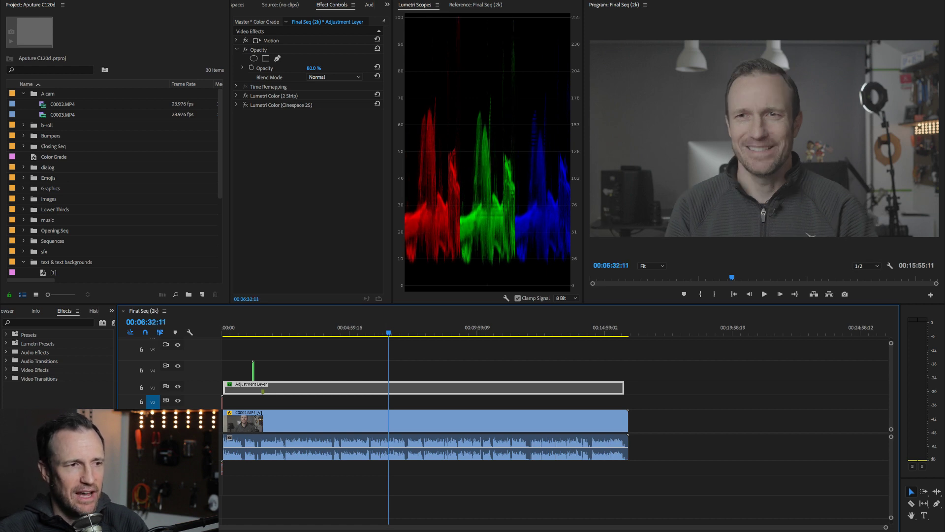
Enable the adjustment layer again and turn off its Lumetri Color (2 Strip) effect
key(ctrl+shift+a)
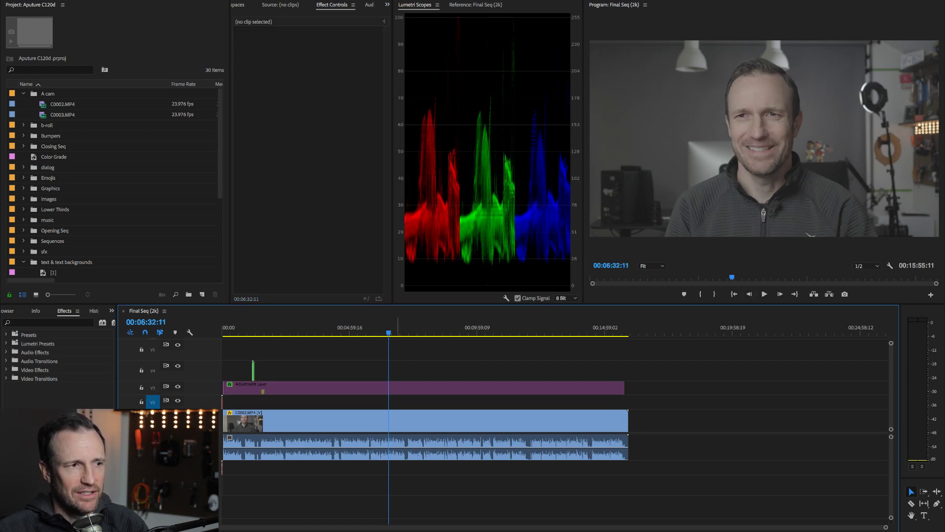
key(ctrl+z)
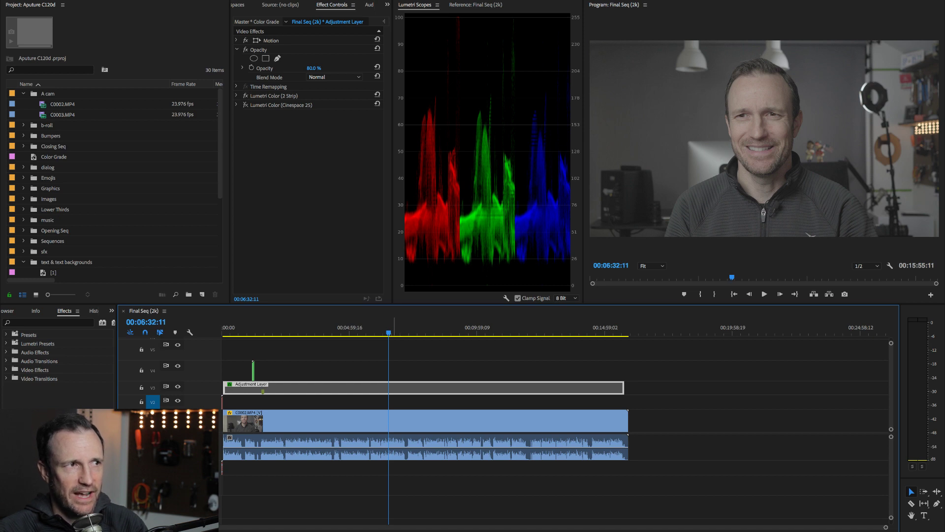
key(shift+super+e)
click(245, 96)
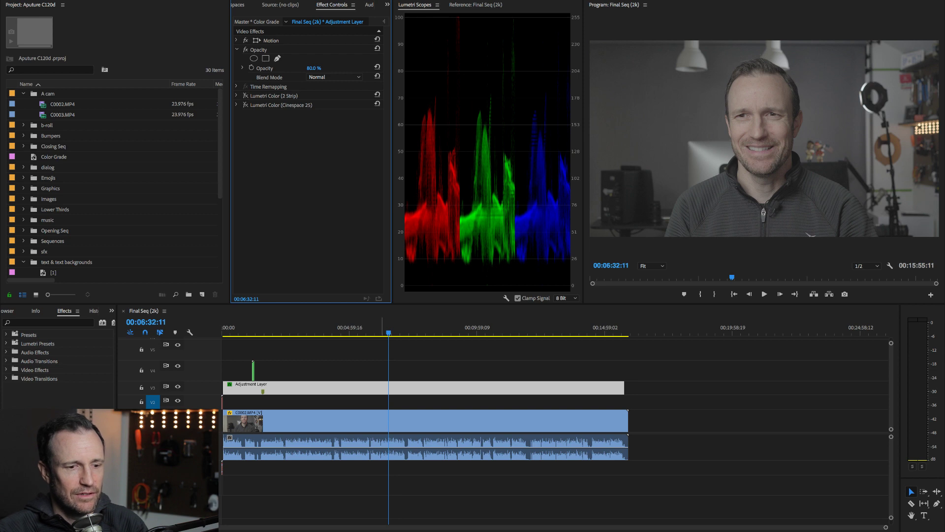
Move the playhead to 00:06:40:01, select clip C0002.MP4 and examine the end of the sequence
click(391, 329)
key(shift+Left)
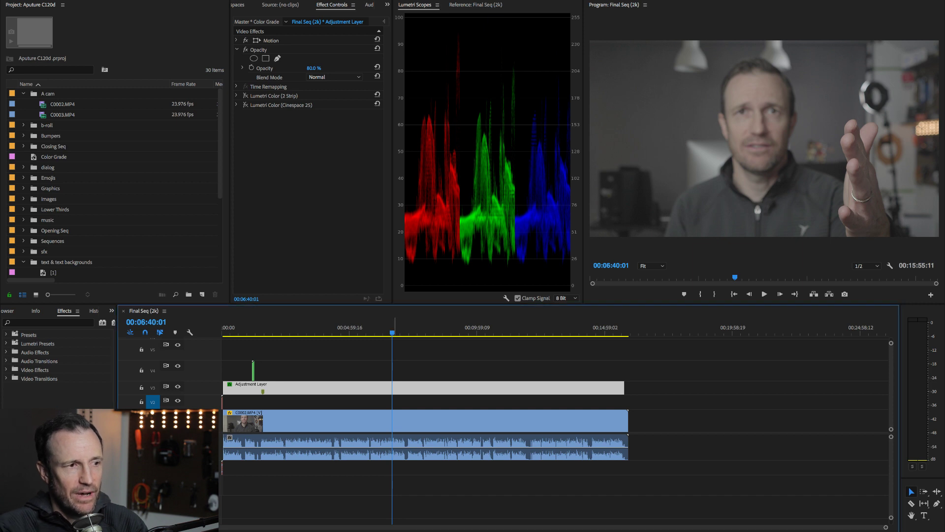
click(443, 421)
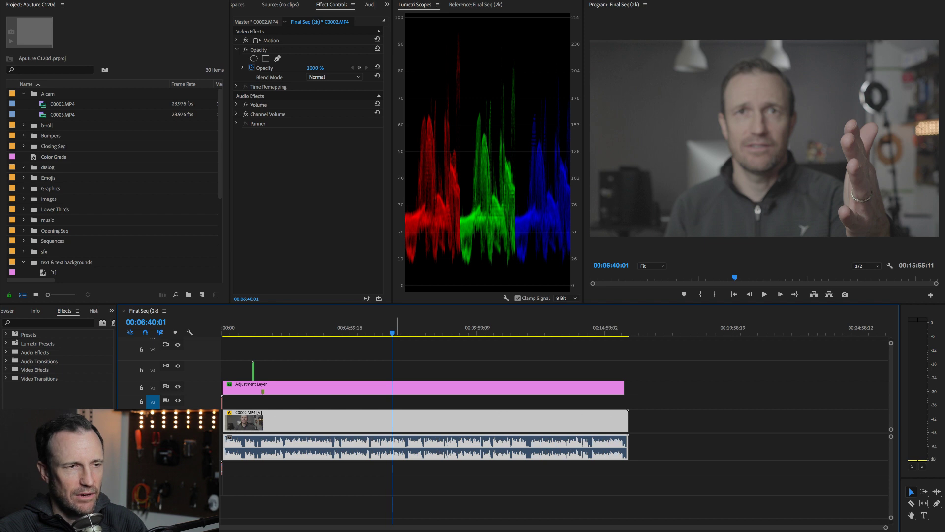
key(backslash)
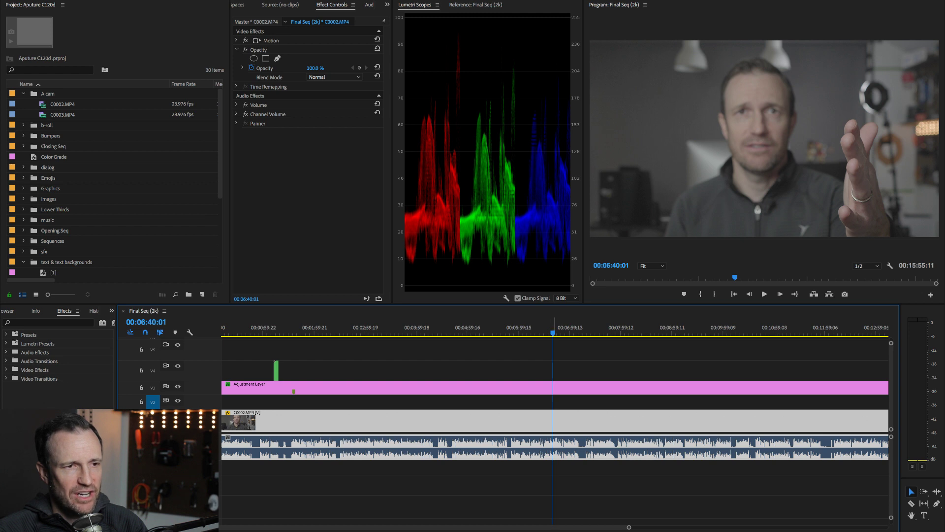
scroll(555, 418, right, 5)
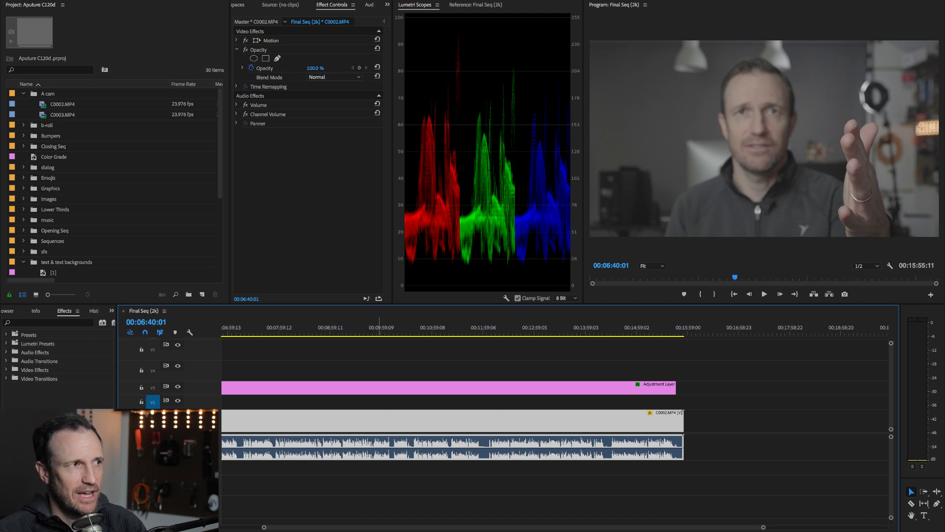
Open clip C0003.MP4 from the A cam bin as the source and preview it at about 14:23:00:16
double_click(62, 115)
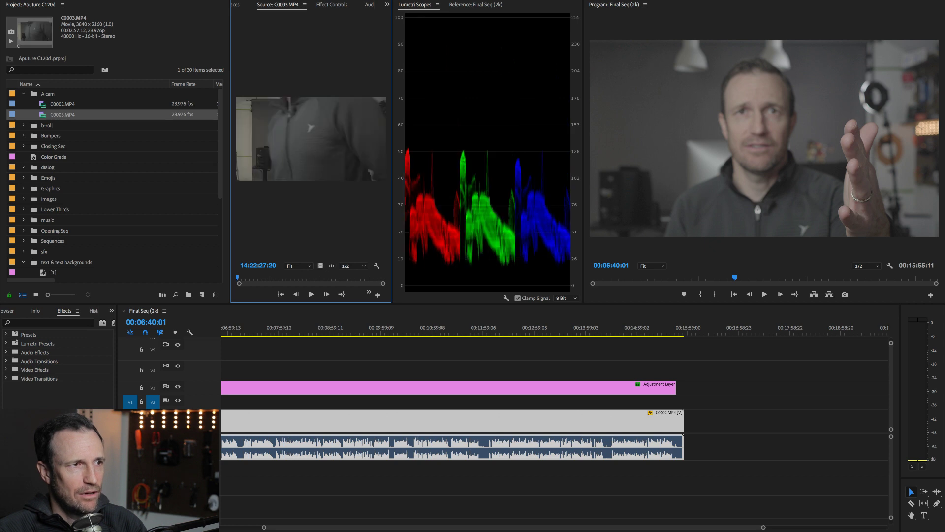
click(282, 278)
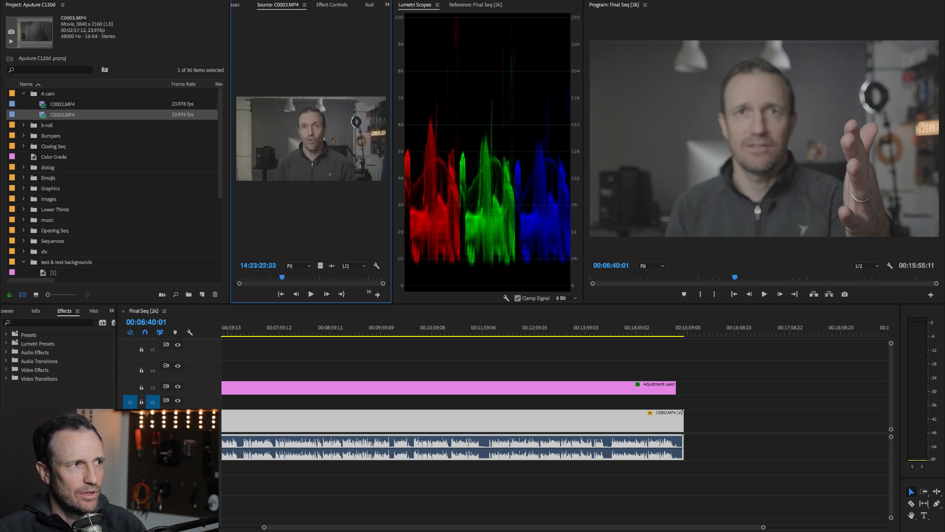
drag(282, 278, 264, 278)
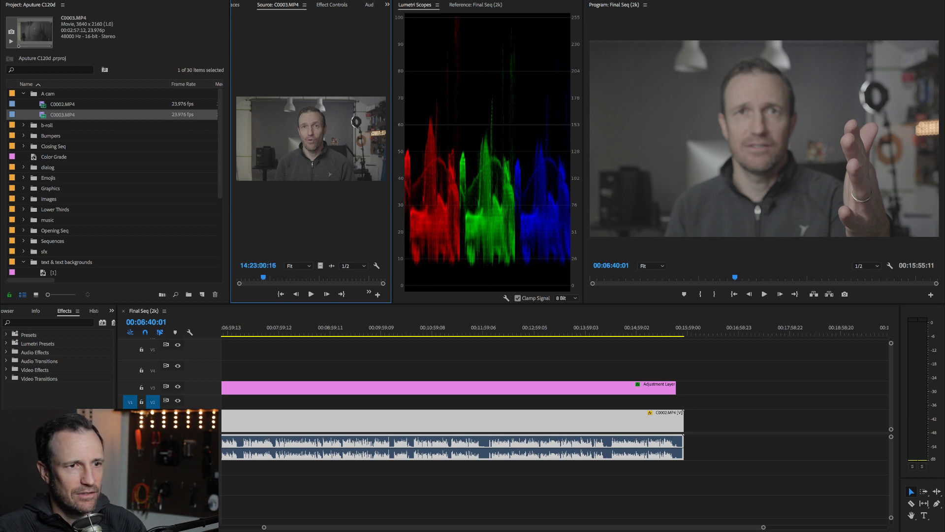
Add clip C0003.MP4 to the timeline with a small gap after C0002.MP4 and view it at 00:17:24:07
drag(63, 114, 695, 419)
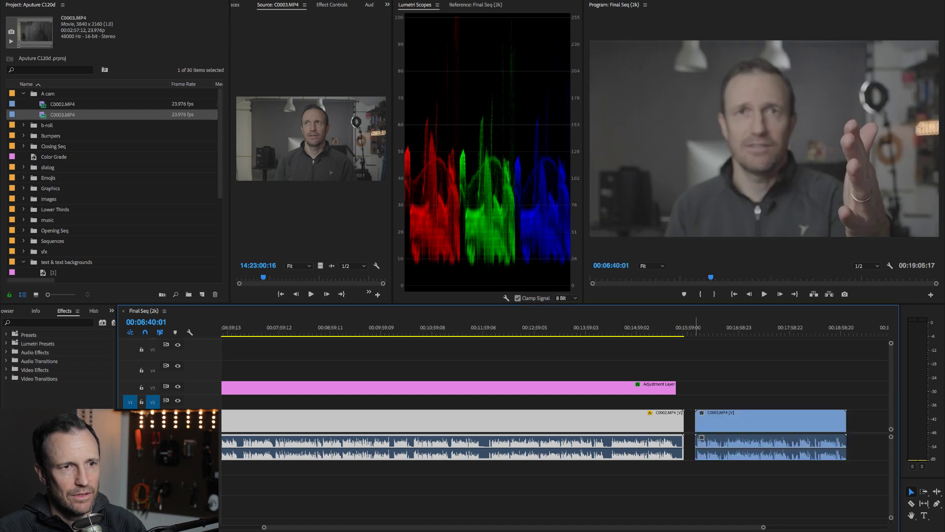
drag(761, 328, 759, 328)
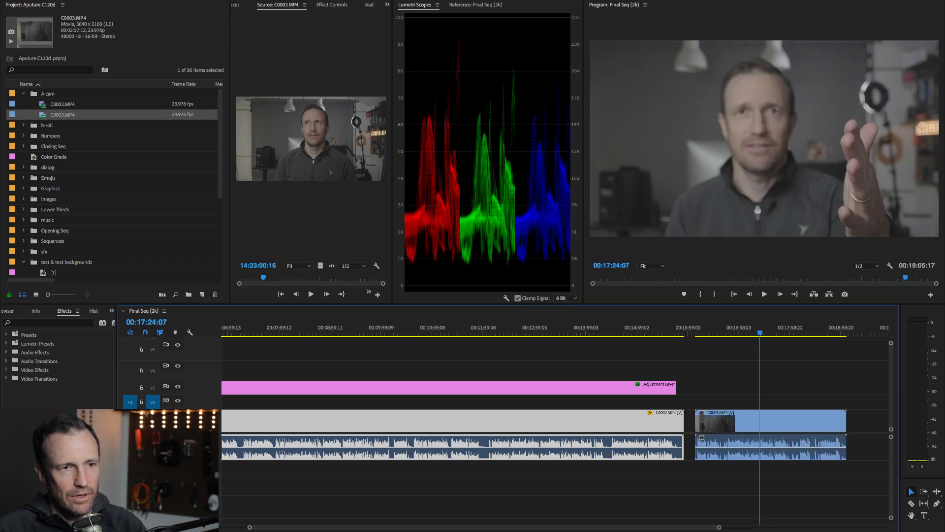
click(453, 421)
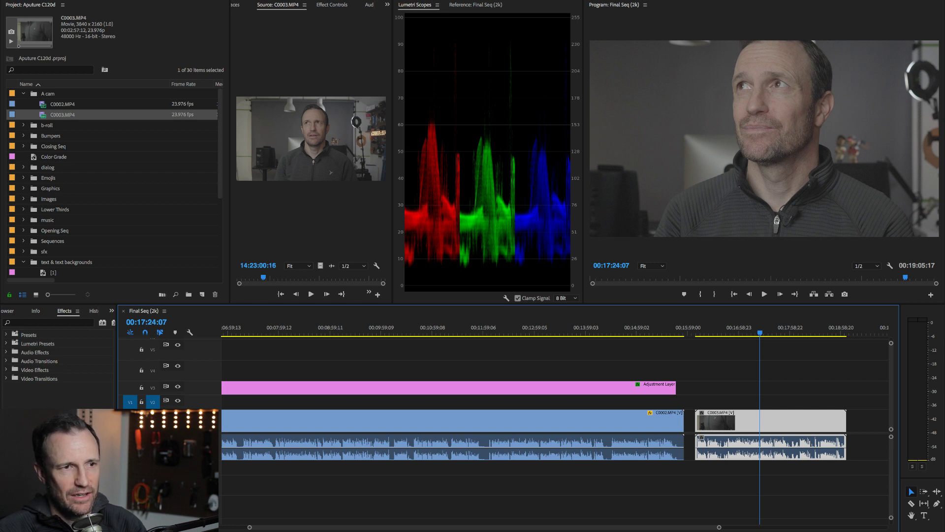
Compare the framing of C0002.MP4 at 00:14:49:13 with that of C0003.MP4 at 00:17:13:00
click(629, 329)
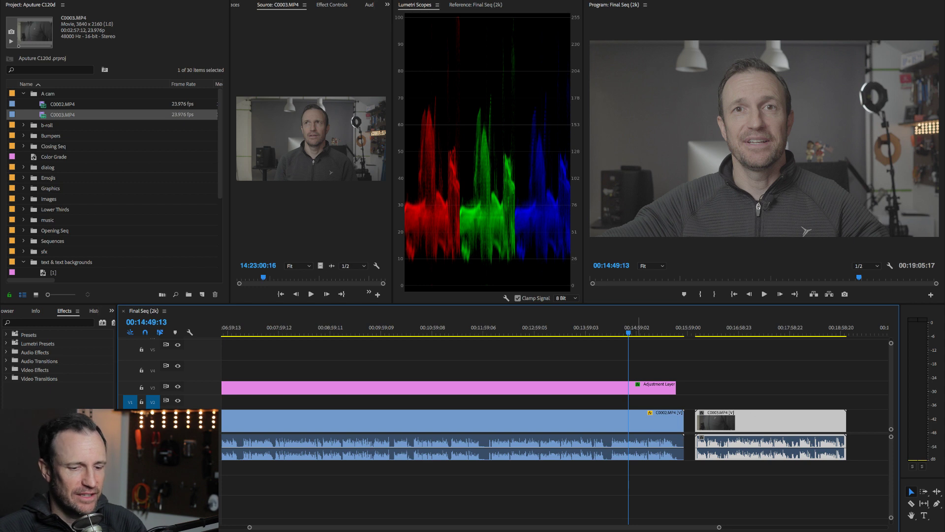
click(787, 421)
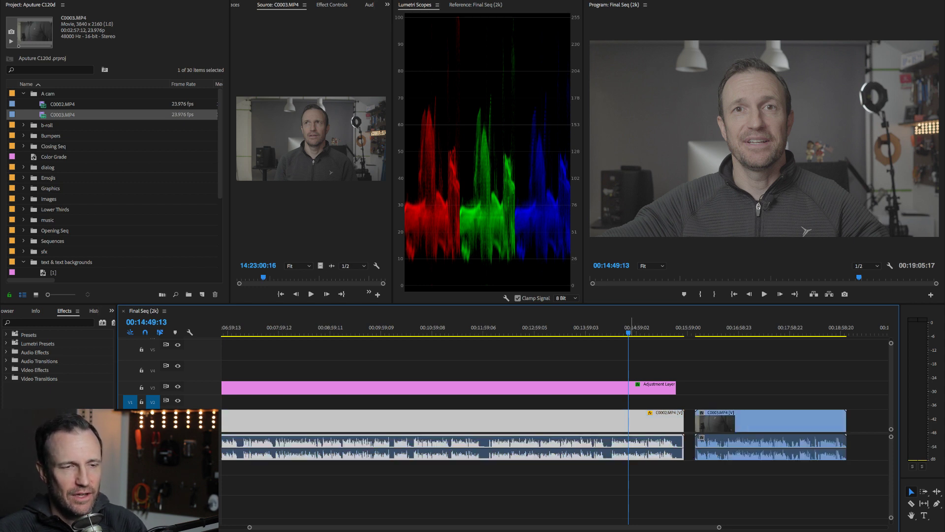
key(d)
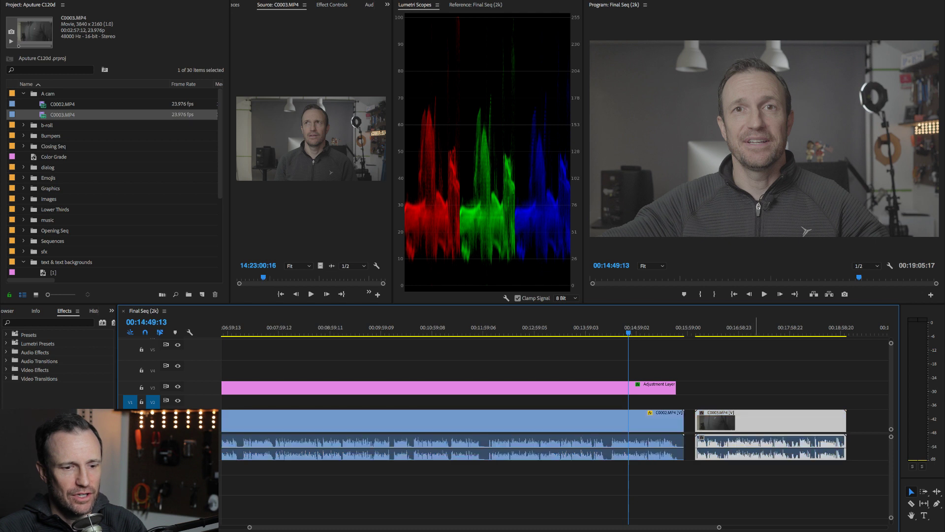
click(750, 327)
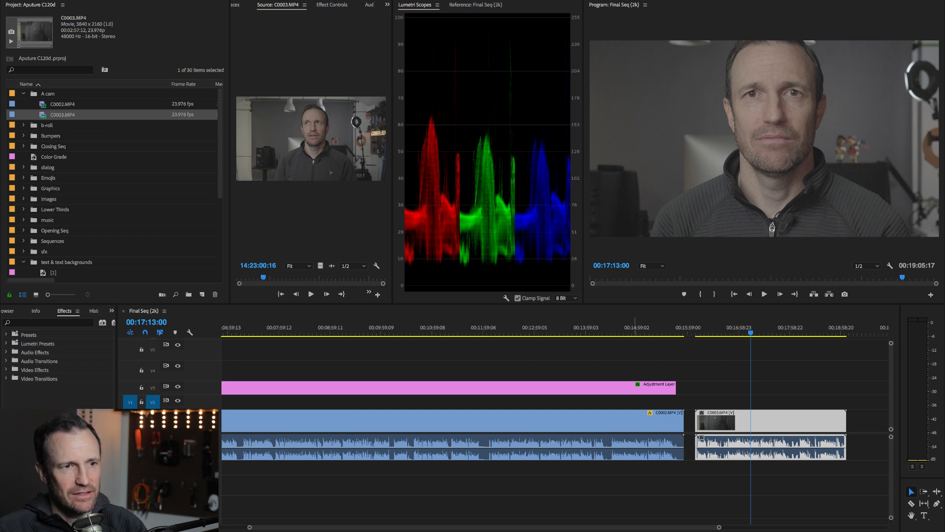
Extend the adjustment layer to the end of clip C0003.MP4
click(637, 421)
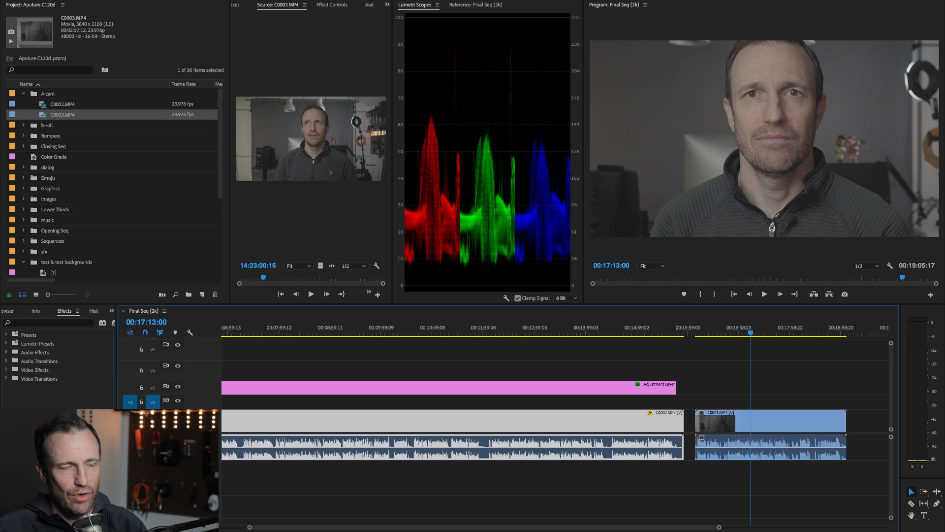
drag(675, 388, 846, 388)
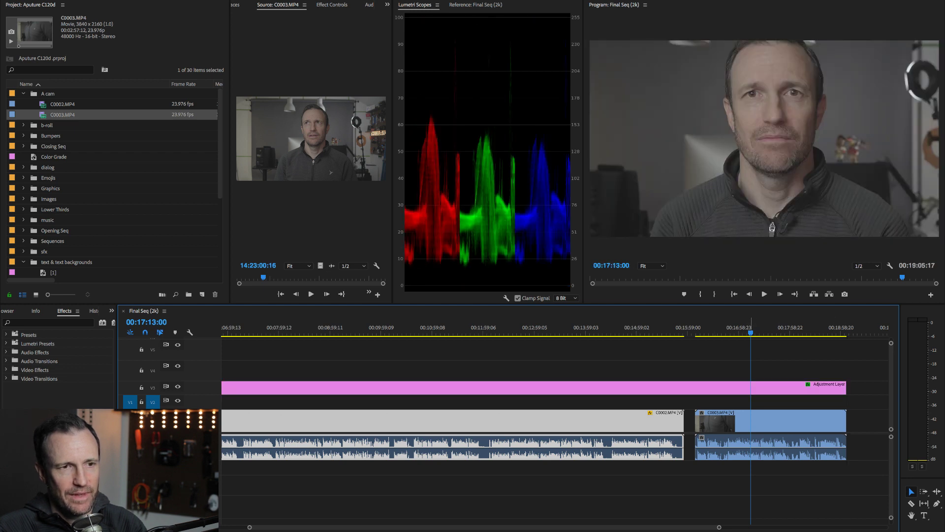
Match the scale of C0003.MP4 to C0002.MP4 and compare both clips, ending at 00:17:47:11
click(452, 421)
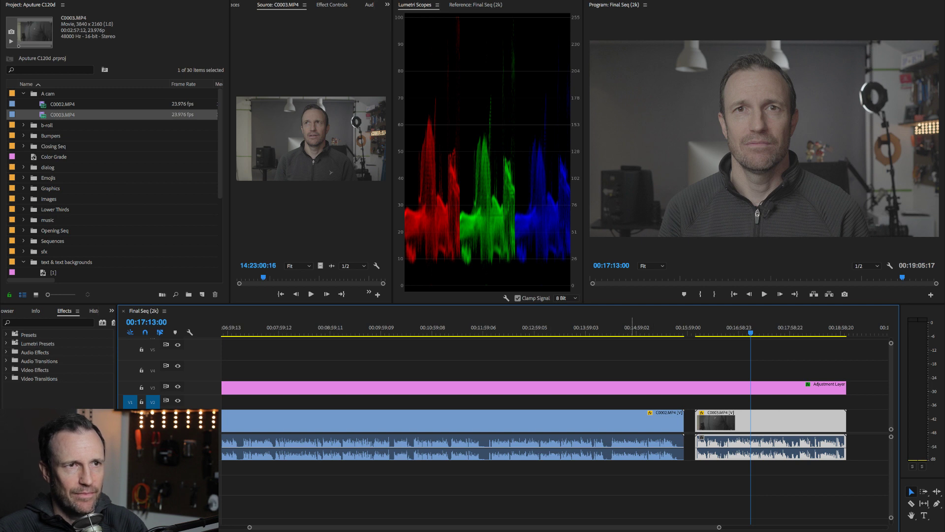
click(631, 332)
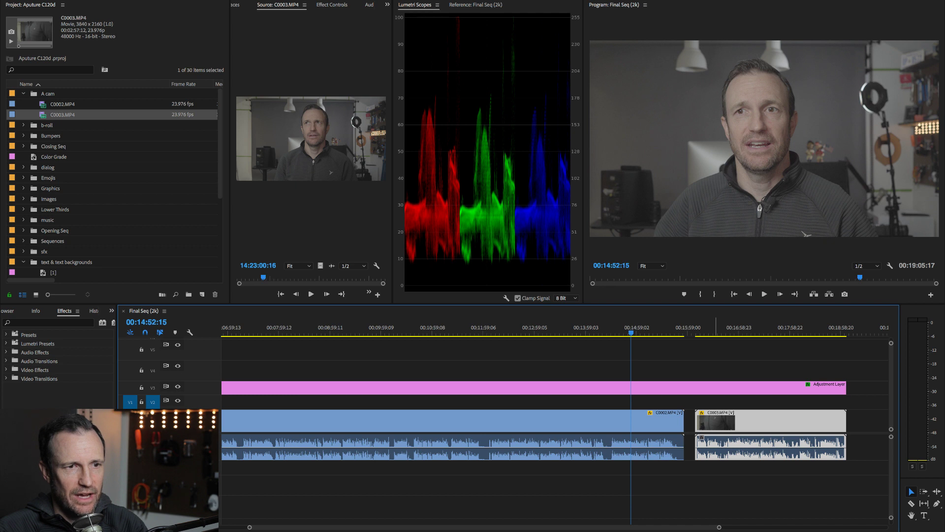
click(732, 333)
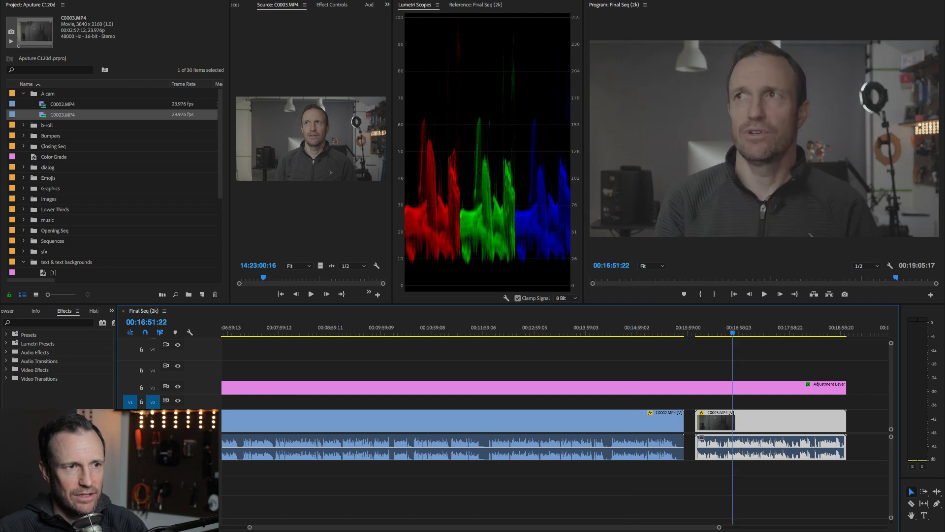
click(516, 333)
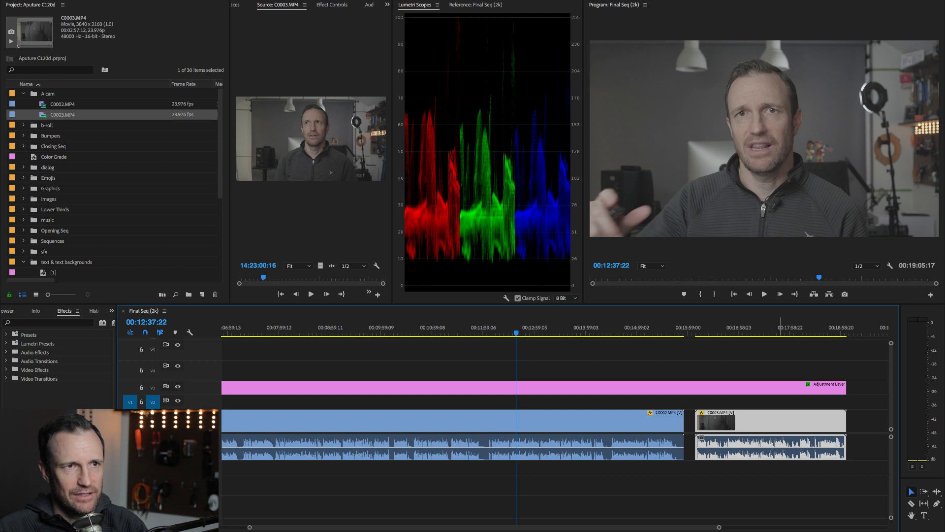
click(780, 333)
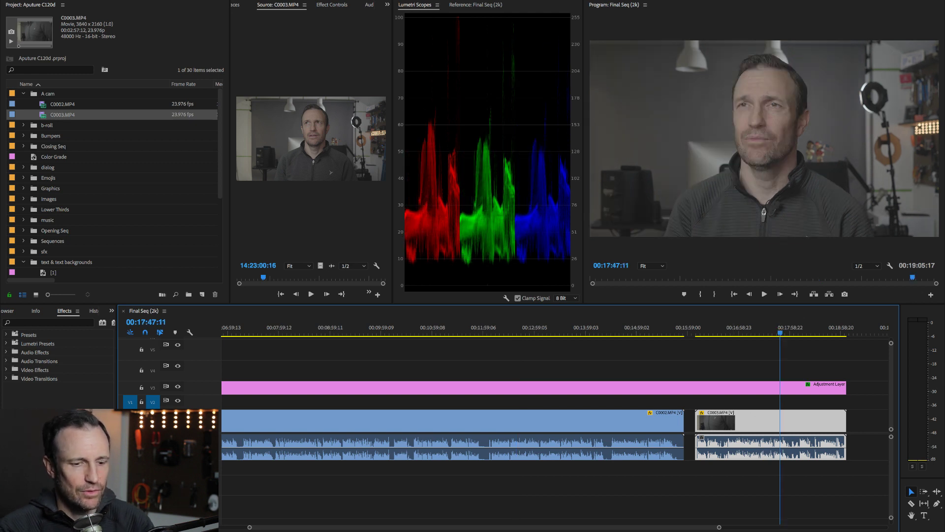
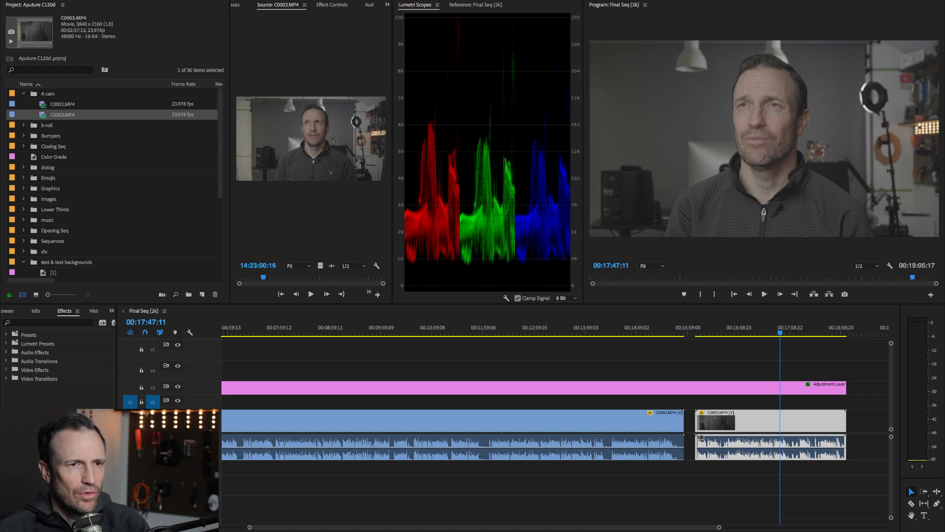
Move the playhead to 00:14:30:00 and select clip C0002.MP4 on the timeline
key(shift+3)
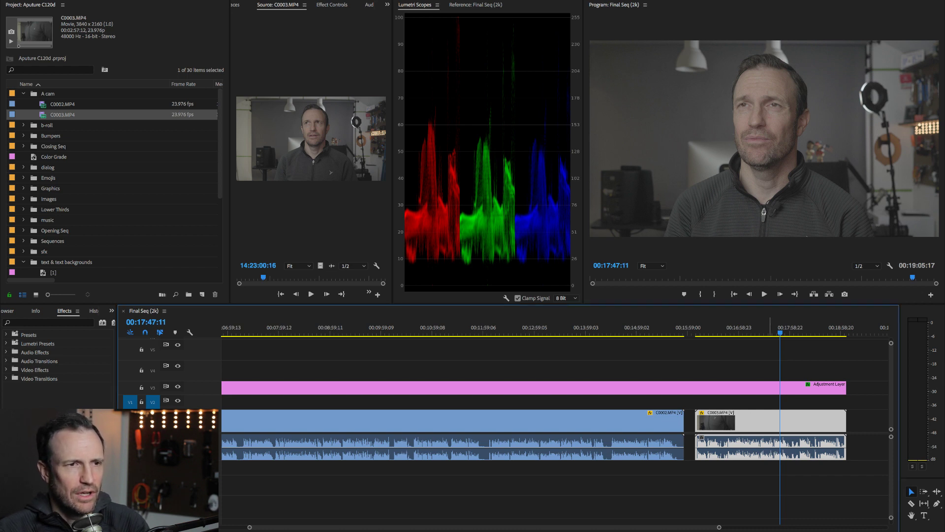
click(613, 328)
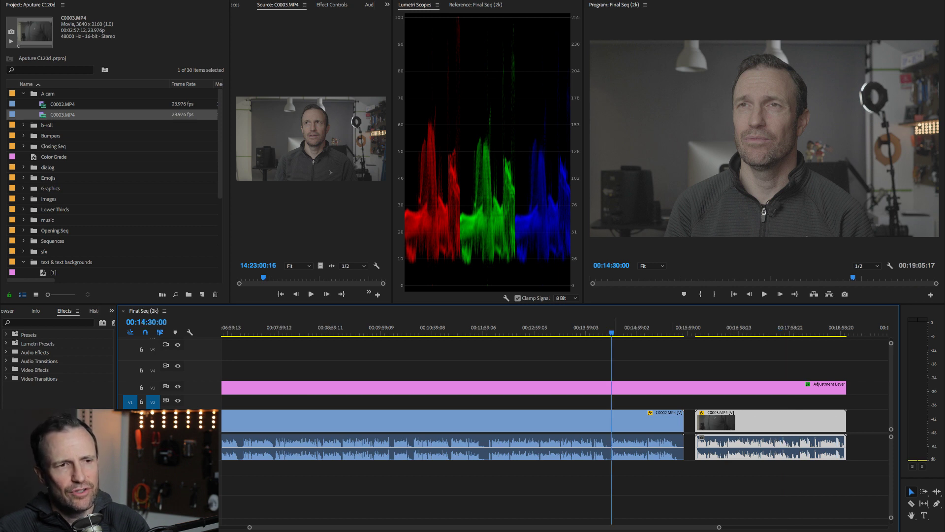
key(d)
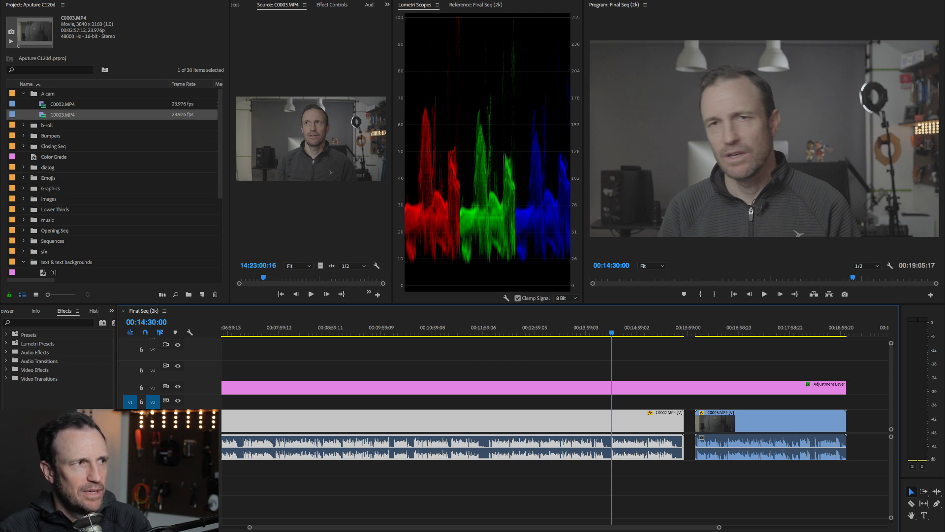
Expand the b-roll bin and open clips C0006.MP4, C0019.MP4, C0020.MP4, C0021.MP4 and C0022.MP4 in turn as the source
click(23, 125)
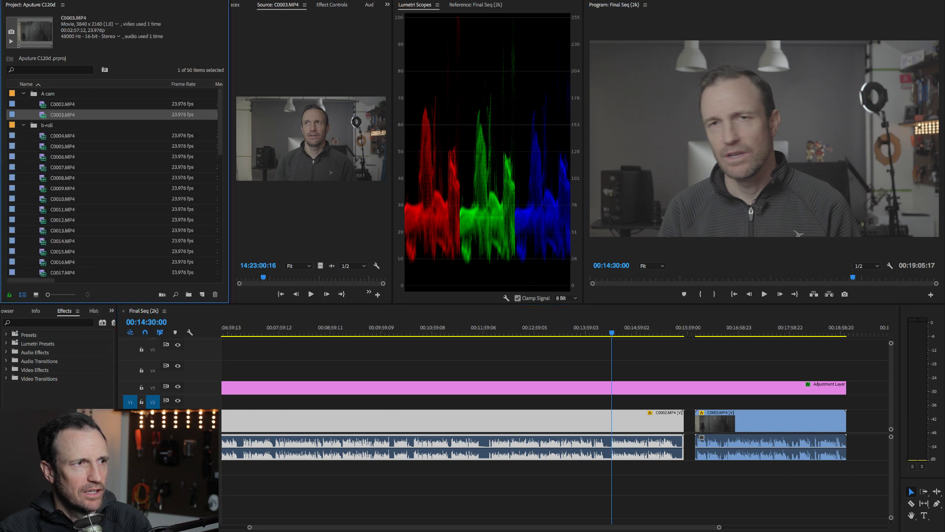
double_click(62, 157)
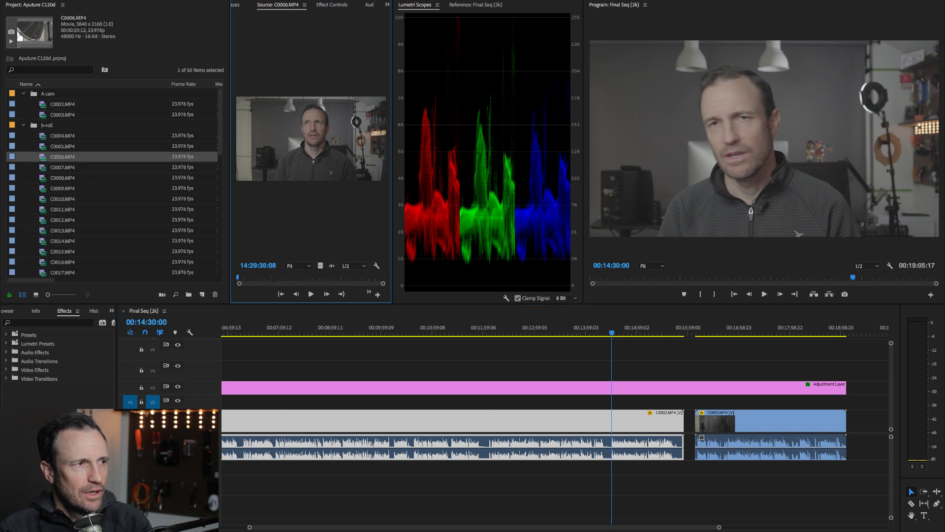
scroll(112, 182, down, 3)
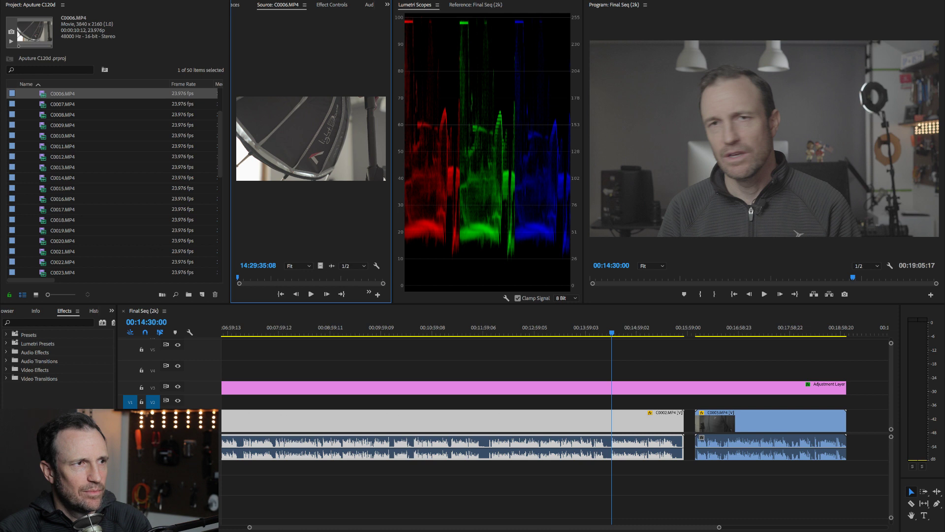
double_click(62, 230)
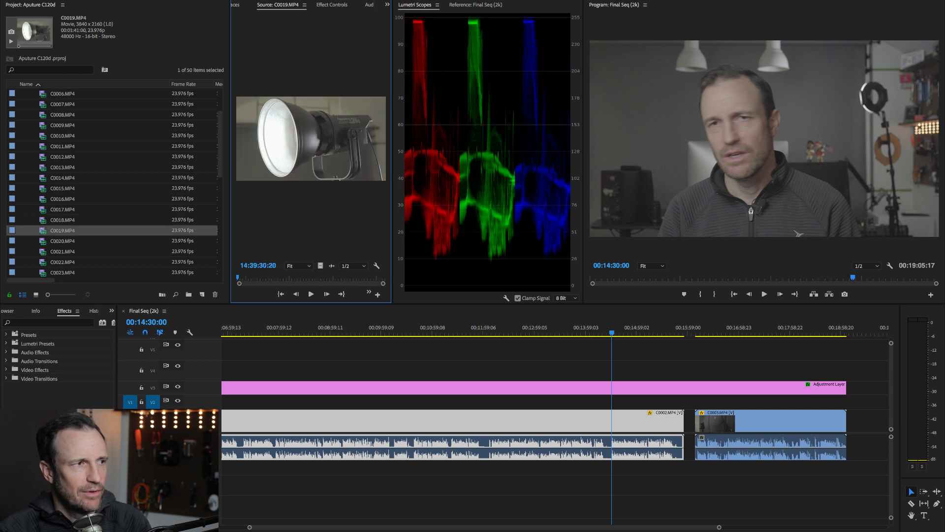
double_click(62, 240)
scroll(112, 182, down, 3)
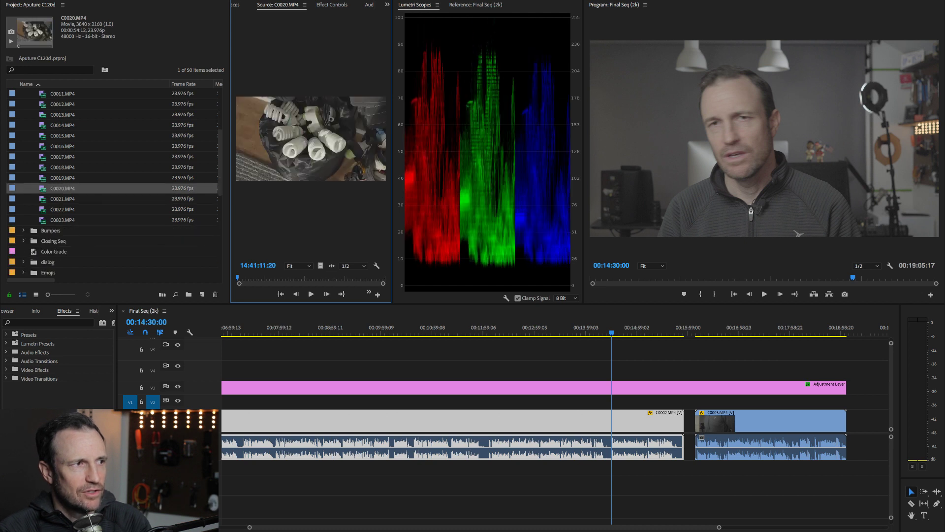
double_click(63, 198)
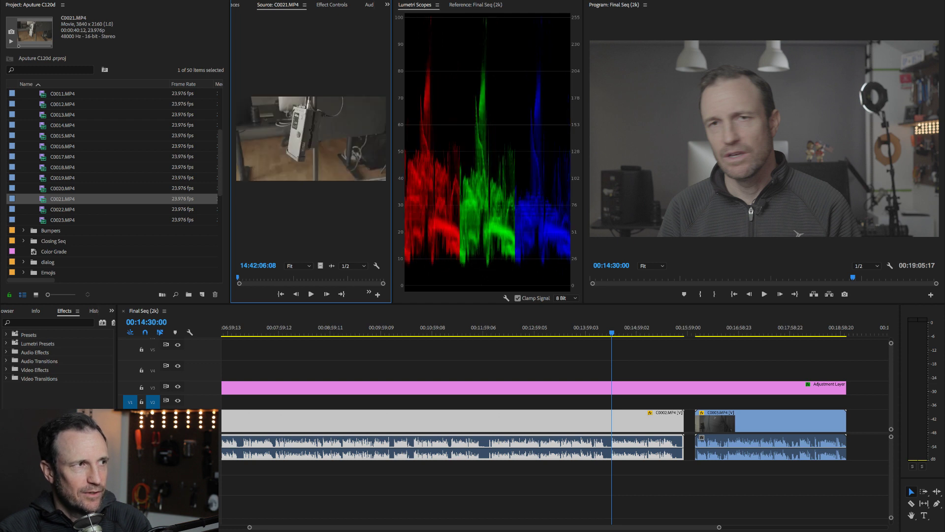
double_click(62, 209)
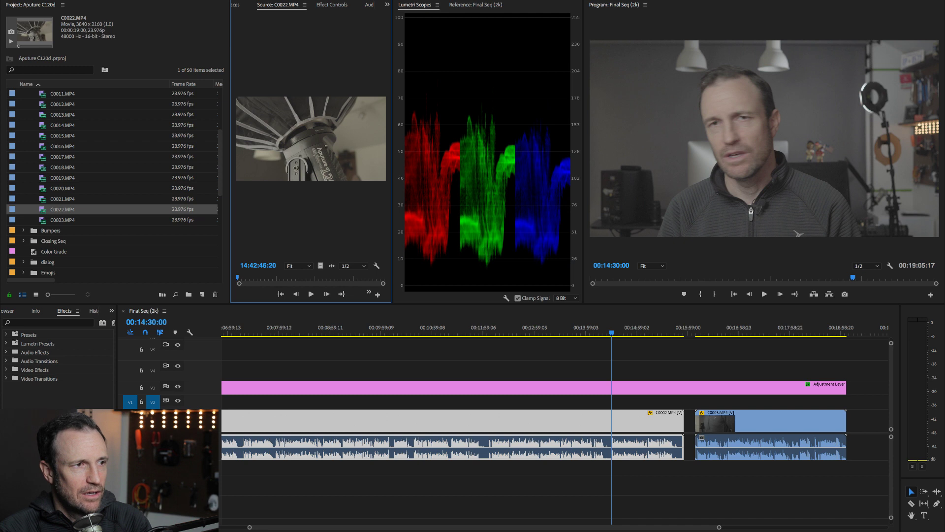
Play back source clip C0022.MP4, replay its opening part and stop at 14:42:51:19
key(space)
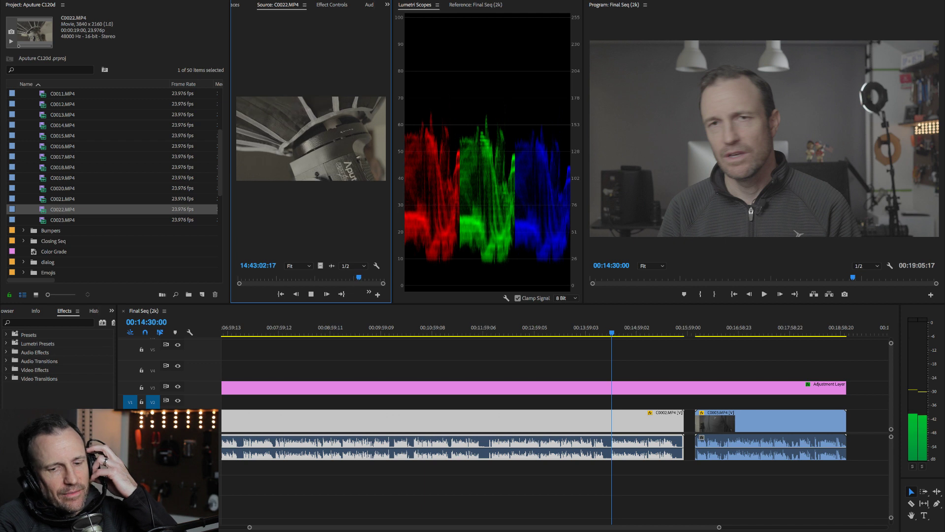
key(space)
key(Home)
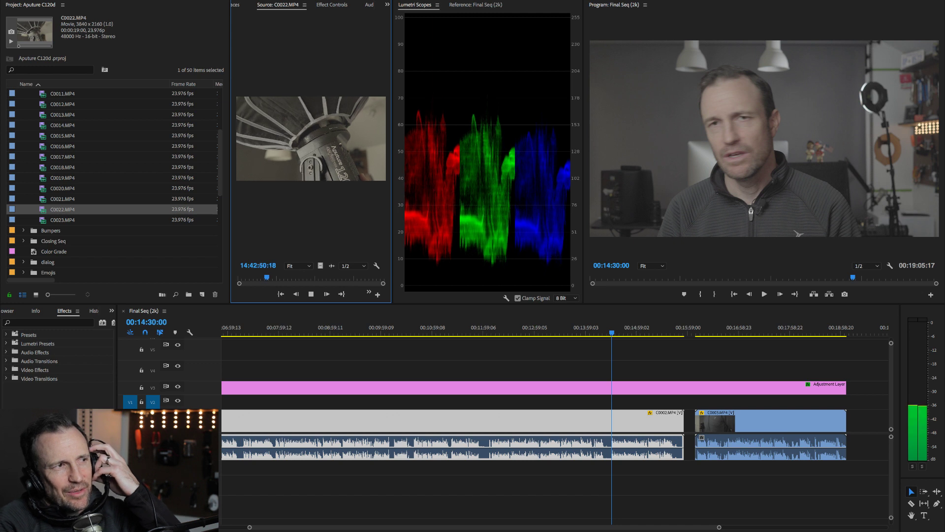
key(space)
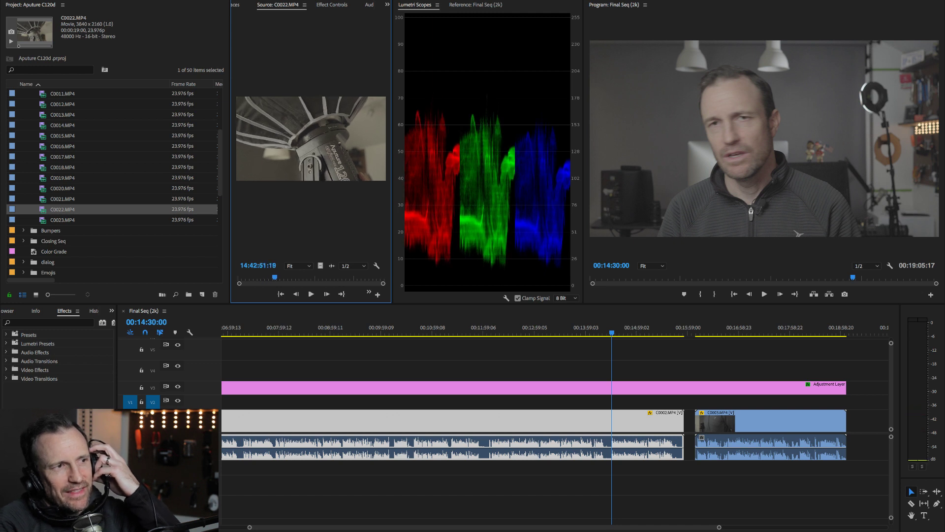
Open C0021.MP4 as the source again and preview it at 14:42:12:15
double_click(43, 199)
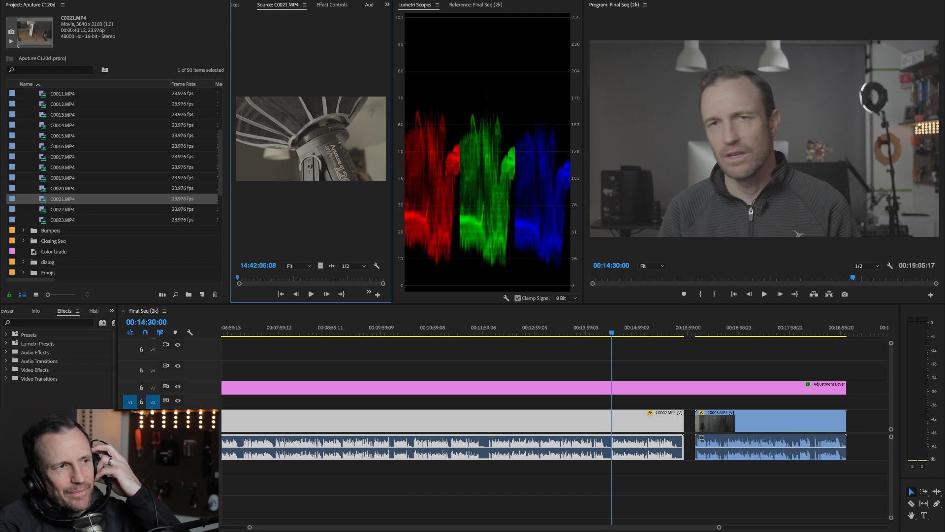
click(259, 278)
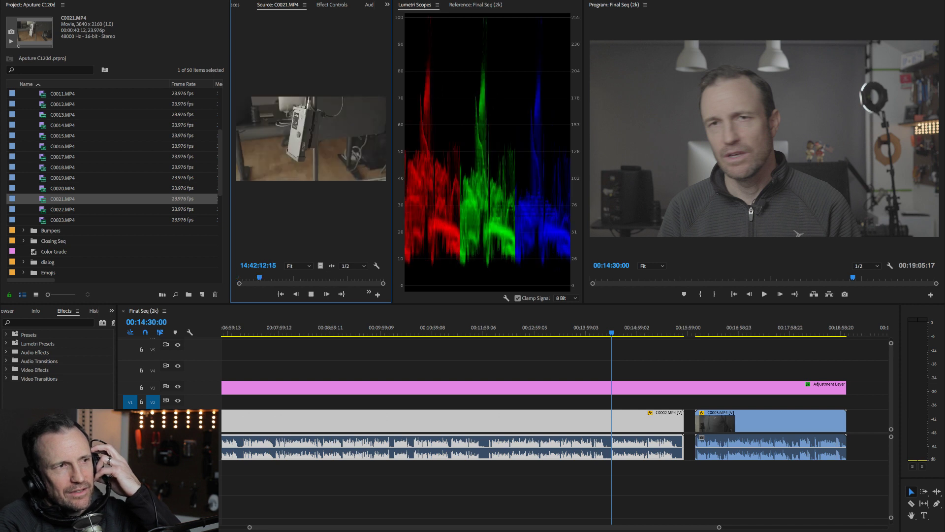
key(space)
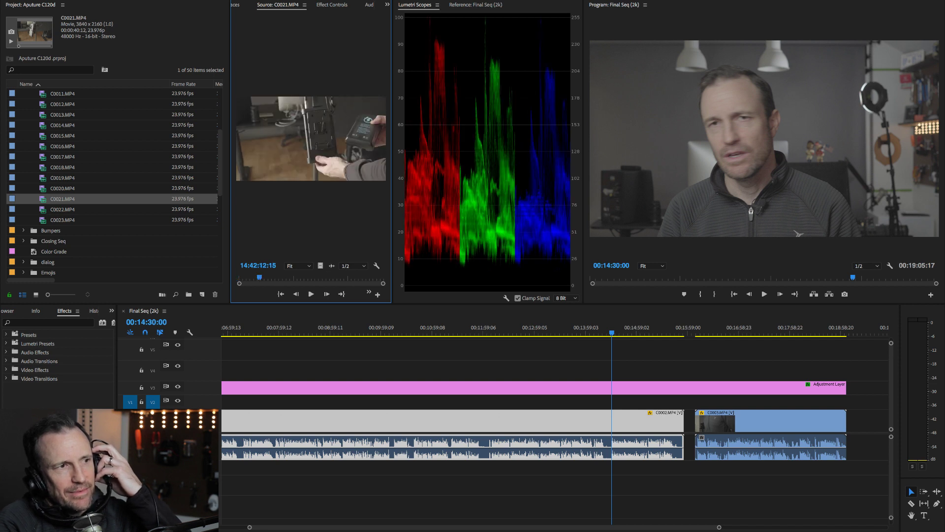
Preview C0023.MP4 as the source up to 14:43:17:01 and add it to the timeline after C0003.MP4
double_click(43, 220)
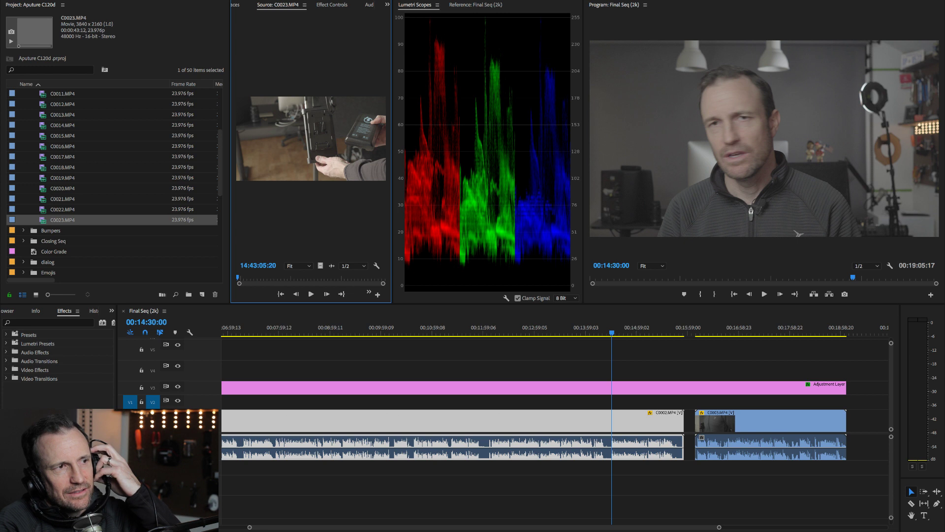
click(263, 277)
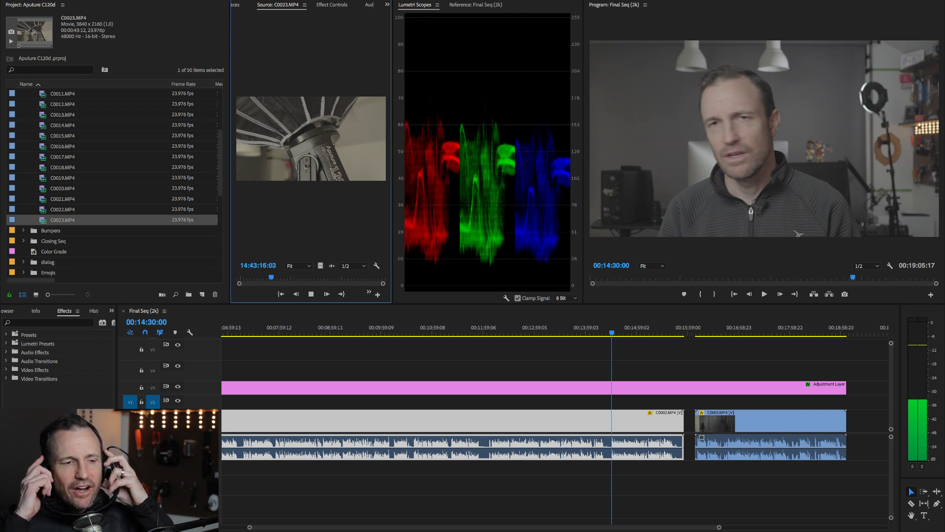
key(space)
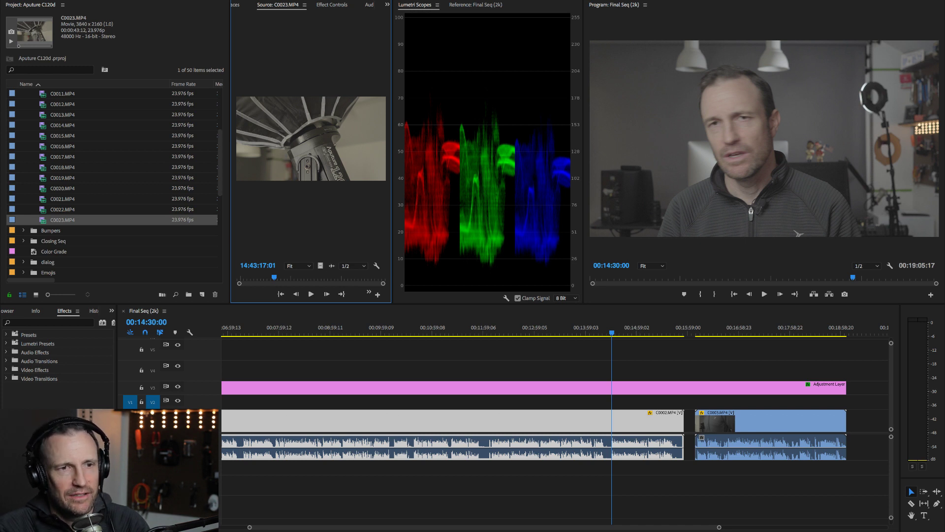
drag(311, 138, 859, 419)
scroll(555, 423, down, 5)
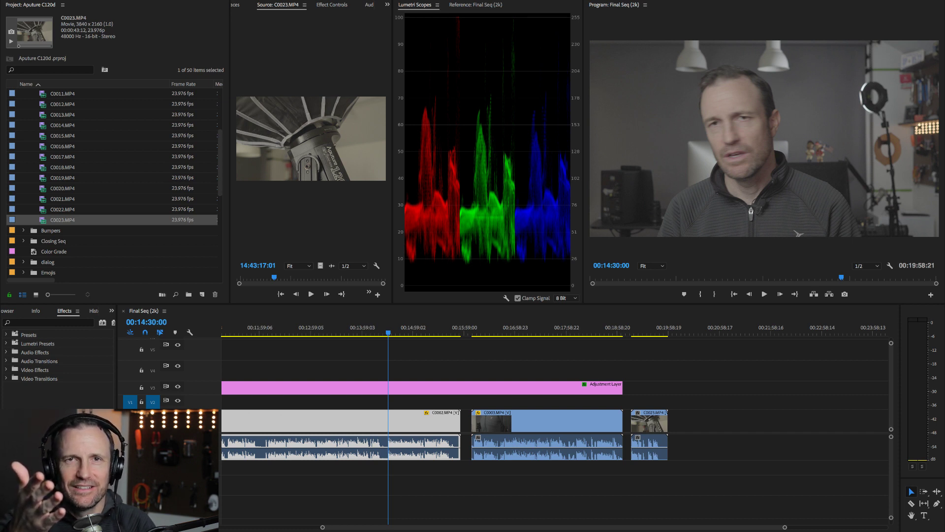
Switch to Adobe Audition, view the C0002.MP4 audio in the waveform editor and return to the multitrack session
key(shift+3)
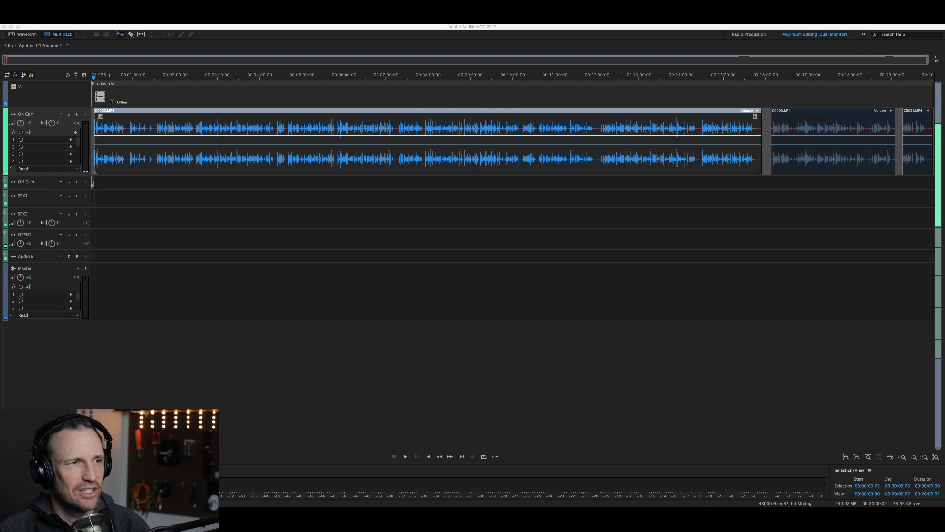
key(super+Tab)
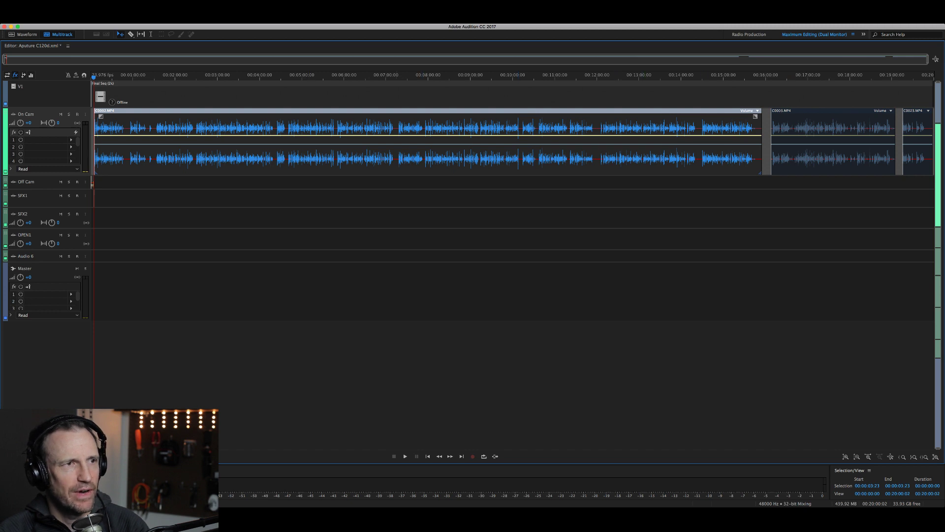
key(9)
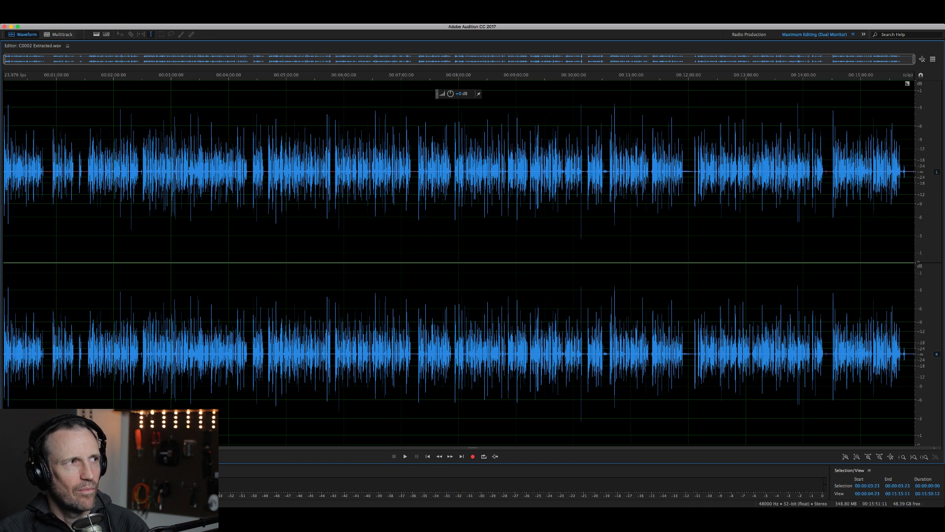
click(59, 34)
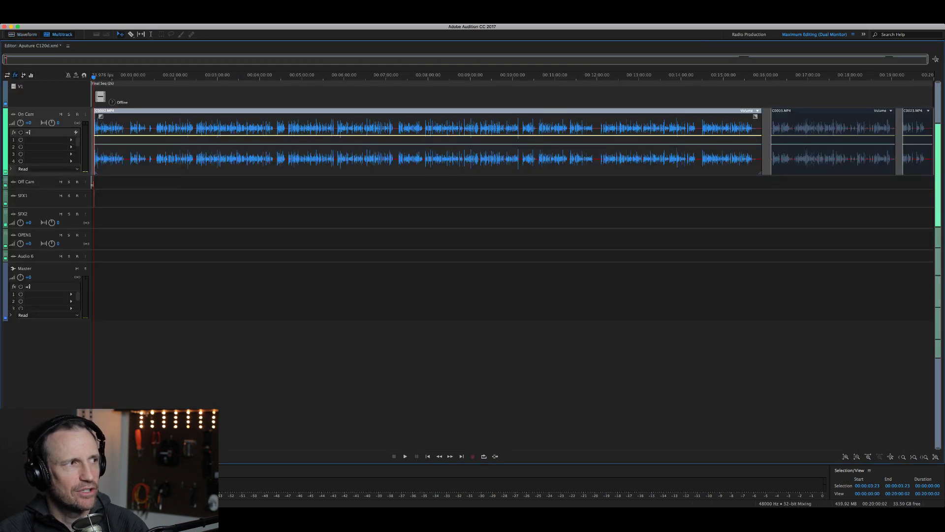
Try a Single-band Compressor in the On Cam track's effects rack and undo it
click(7, 75)
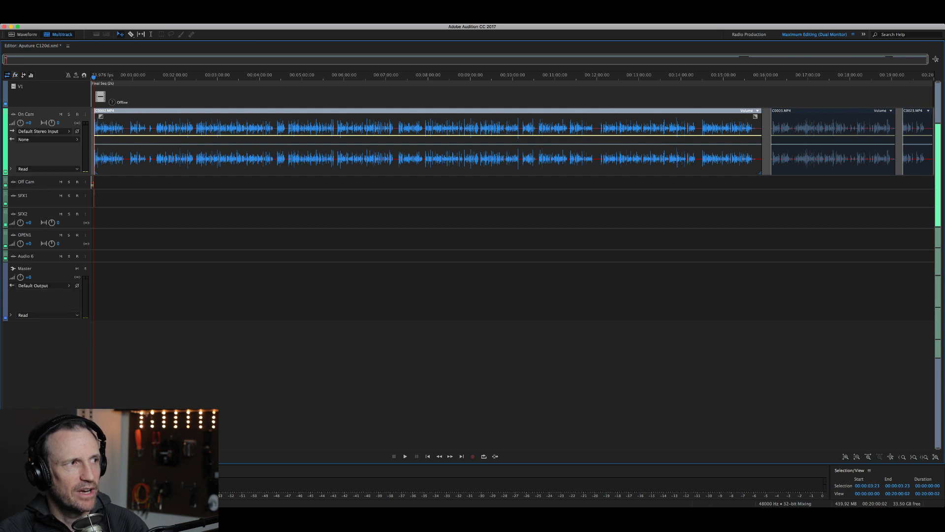
click(15, 74)
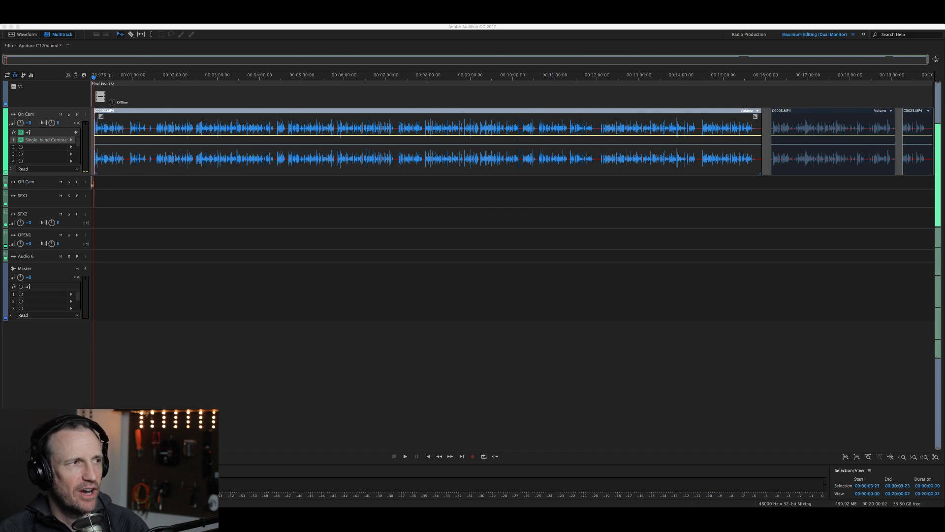
key(super+Tab)
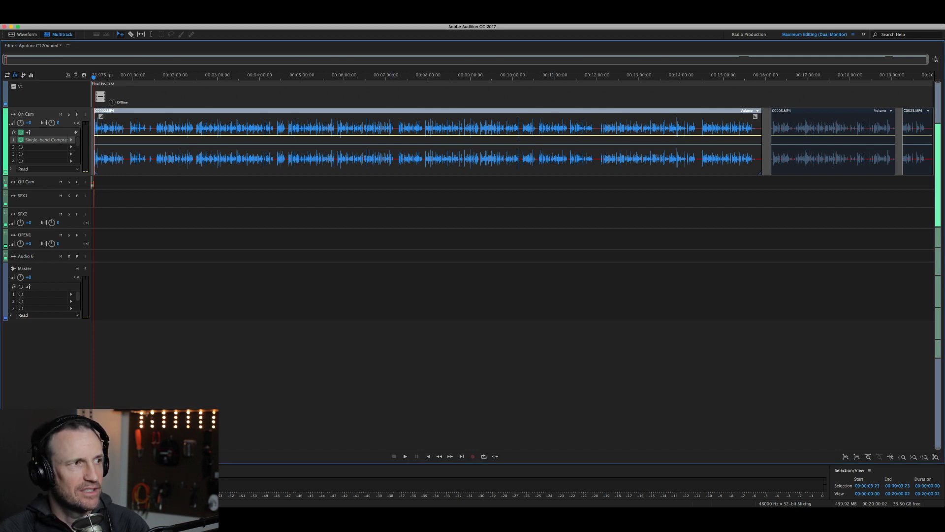
key(super+z)
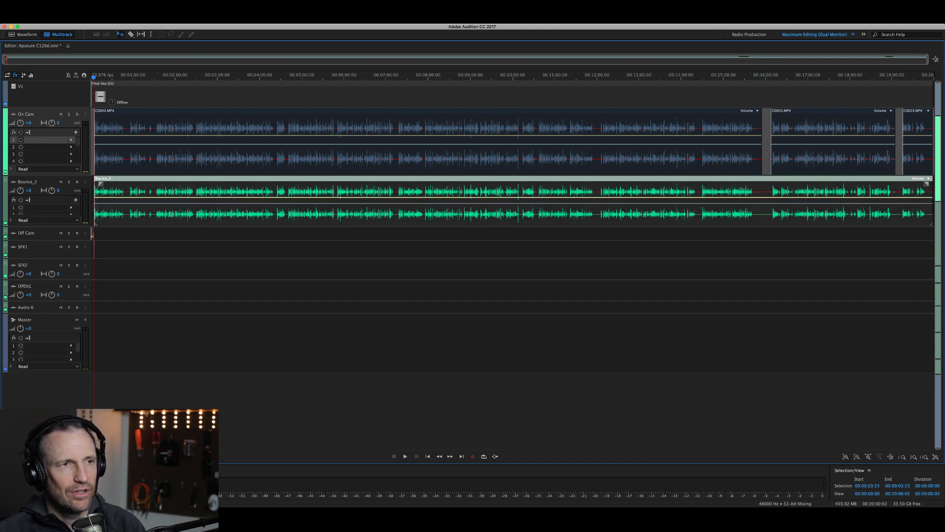
Open the bounced track Bounce_2 in the waveform editor and play it from 00:09:05:07 to 00:09:08:13
key(9)
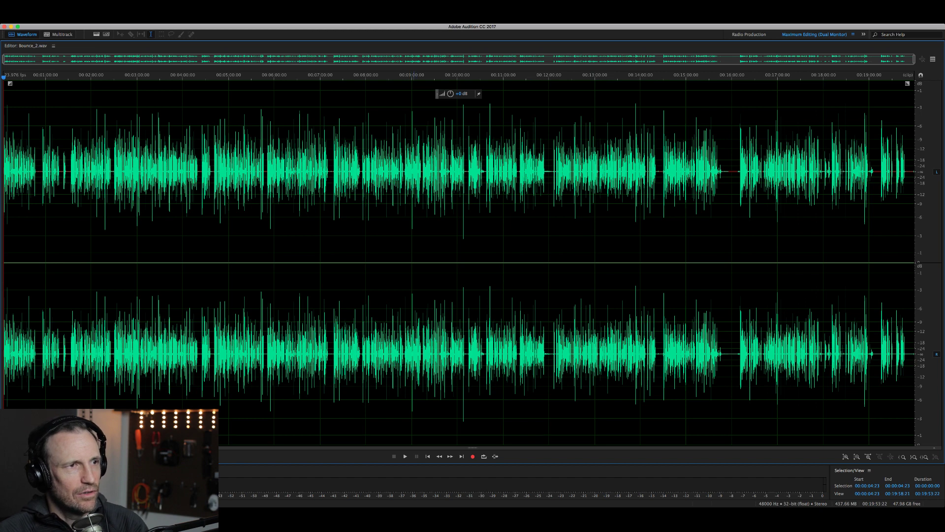
click(415, 246)
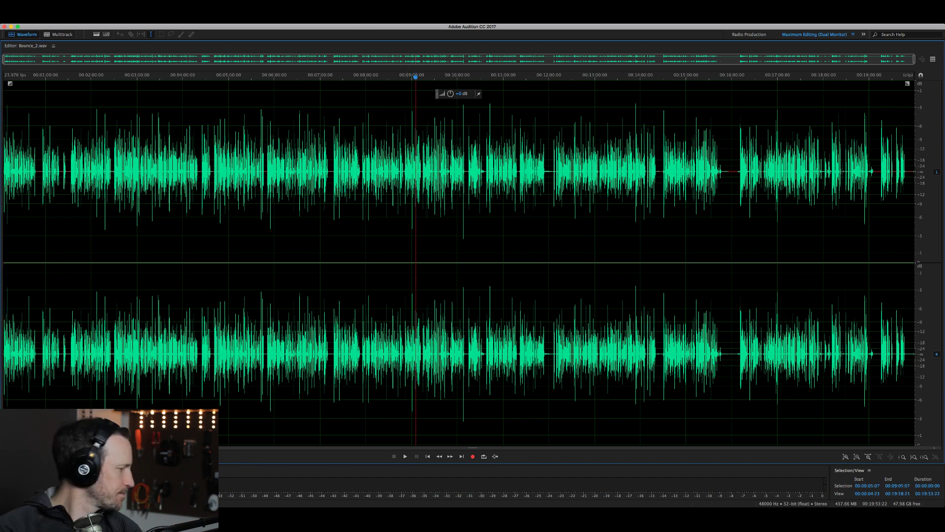
key(space)
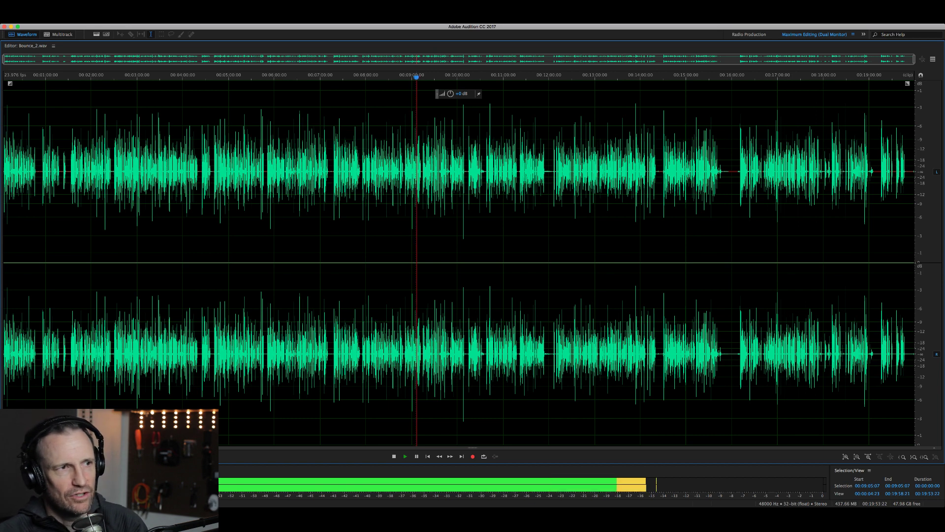
key(space)
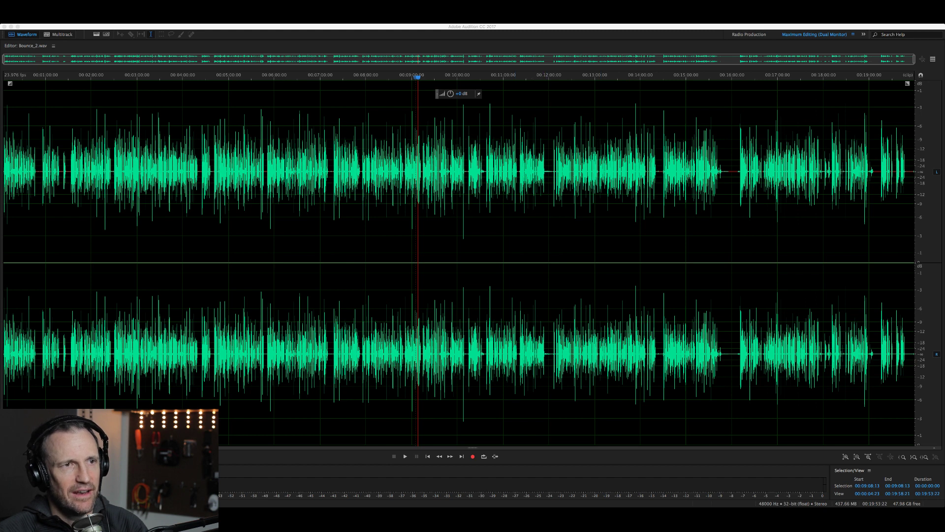
Apply the Single-band Compressor to the whole Bounce_2.wav file, undoing and redoing it to compare the waveforms
key(Return)
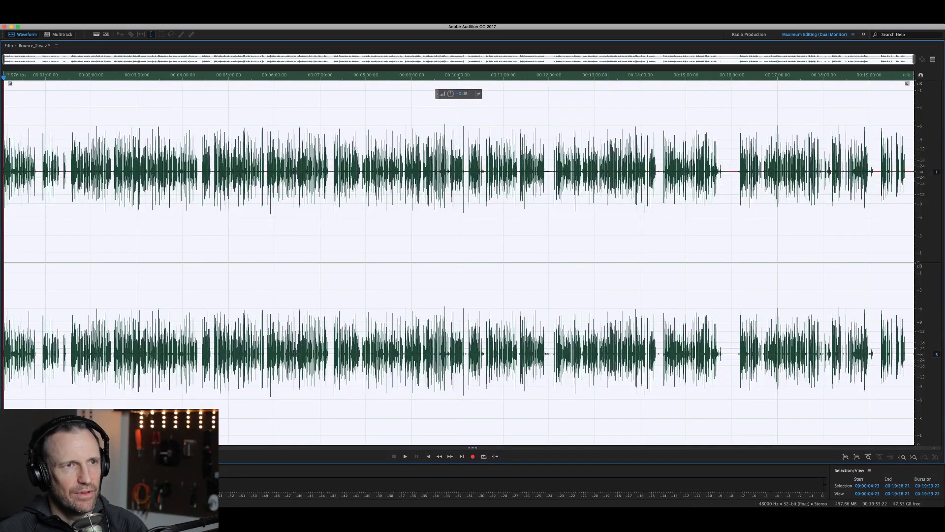
key(super+z)
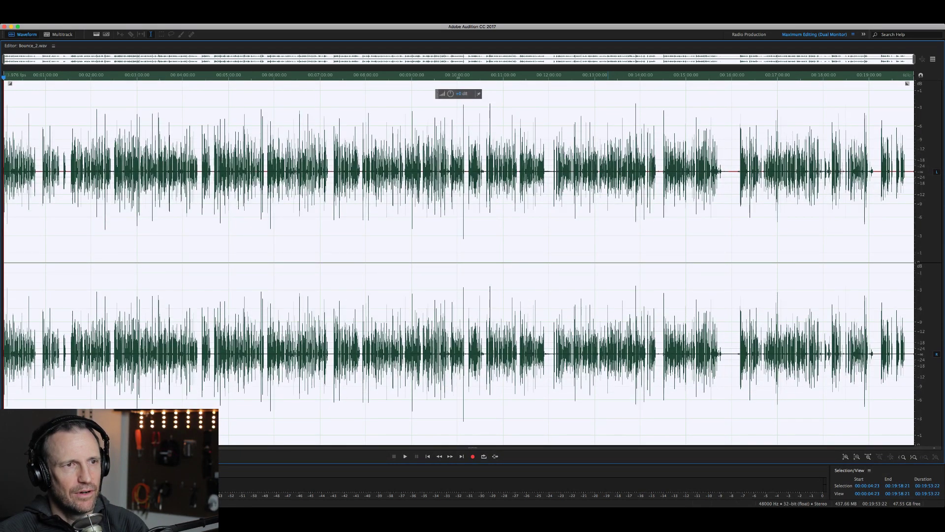
key(super+shift+z)
click(612, 222)
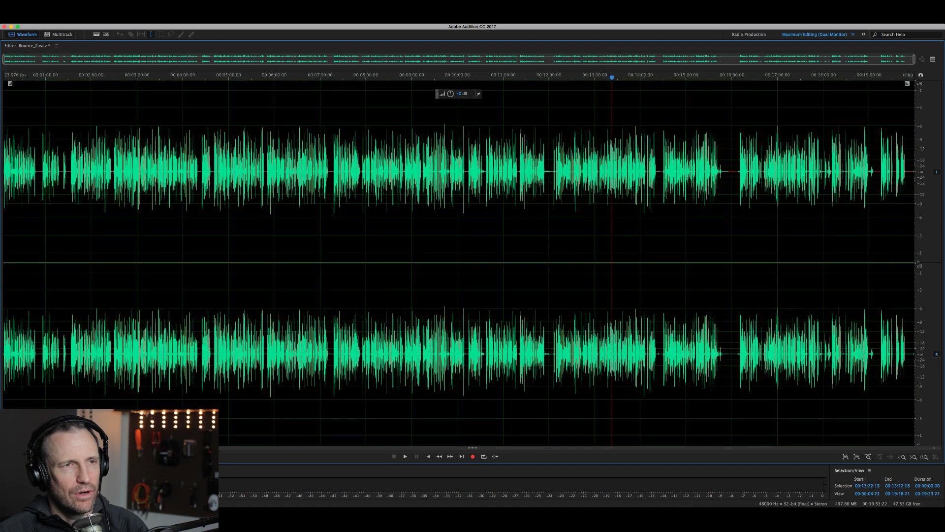
key(super+z)
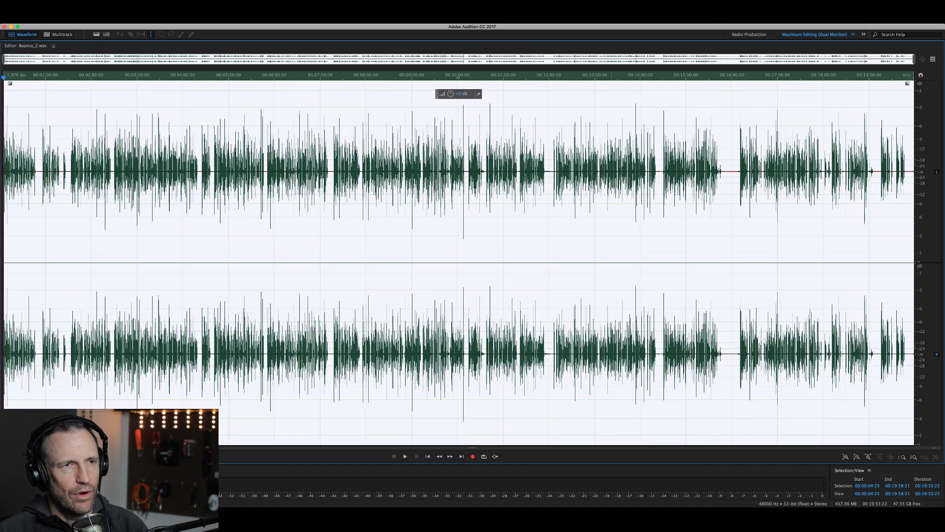
click(612, 222)
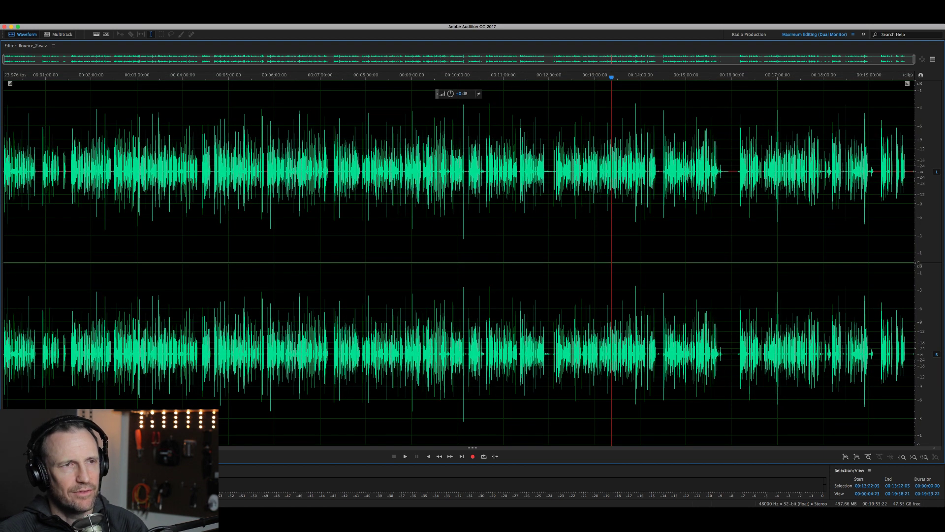
key(super+shift+z)
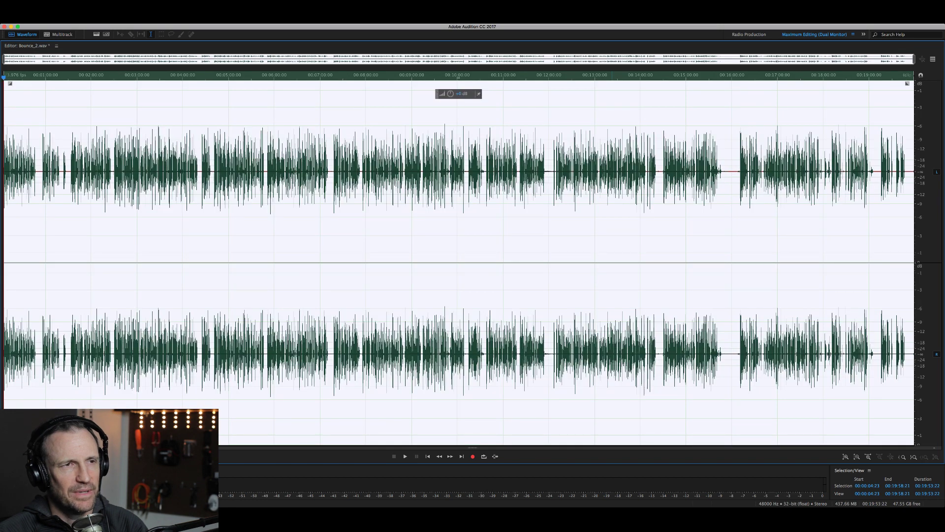
Play the compressed Bounce_2.wav from 00:13:22:08 and stop at 00:13:28:10
click(612, 222)
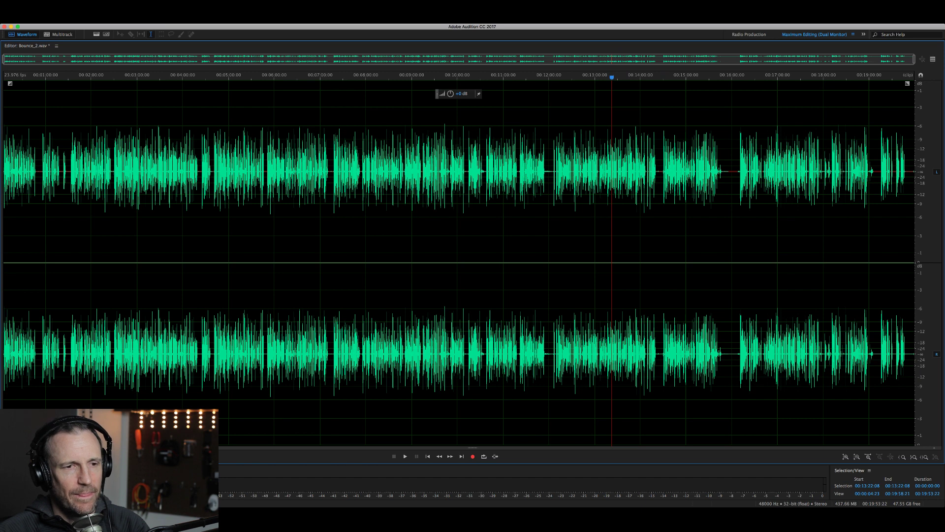
key(space)
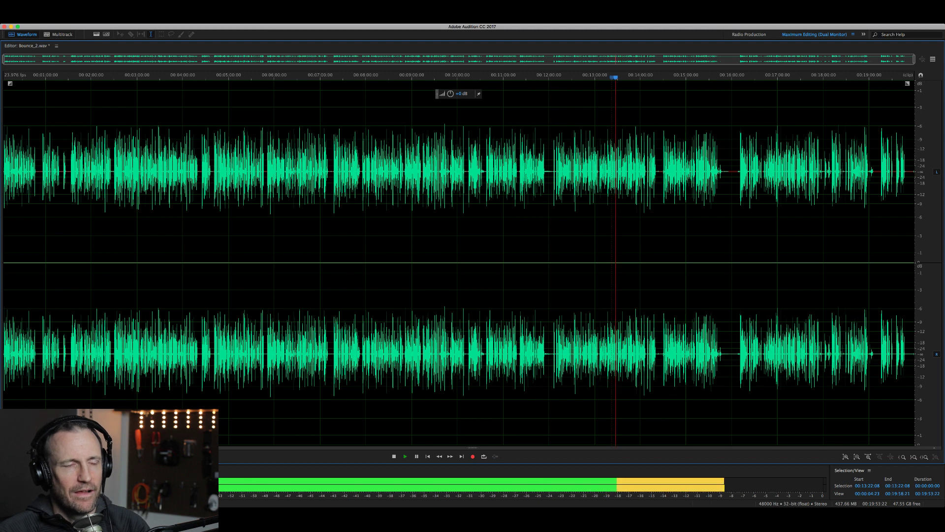
key(space)
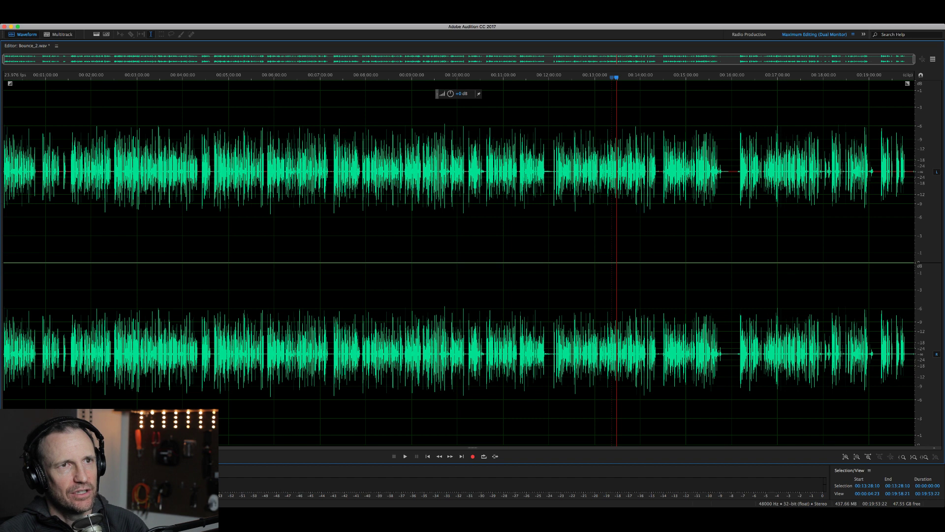
Switch to the Radio Production workspace and run Match Loudness on Bounce_2.wav with a target loudness of -16 LUFS
click(748, 34)
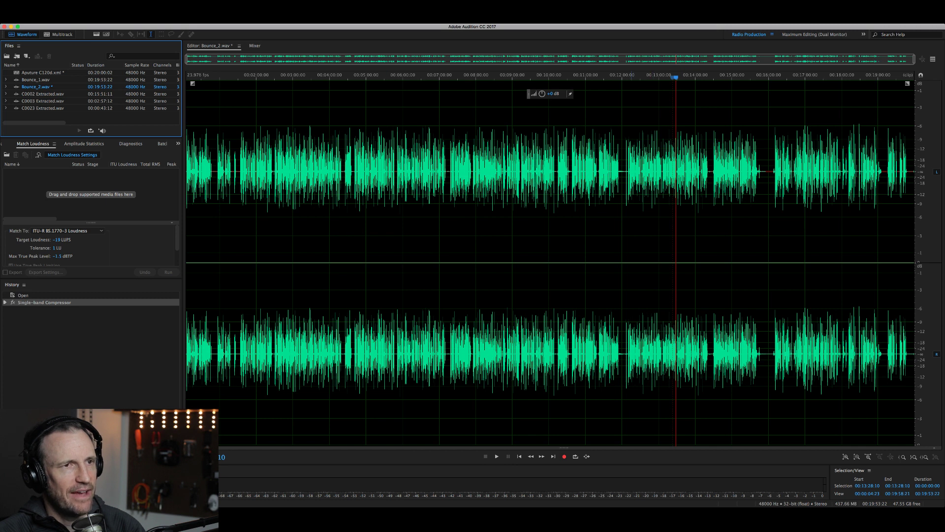
click(619, 222)
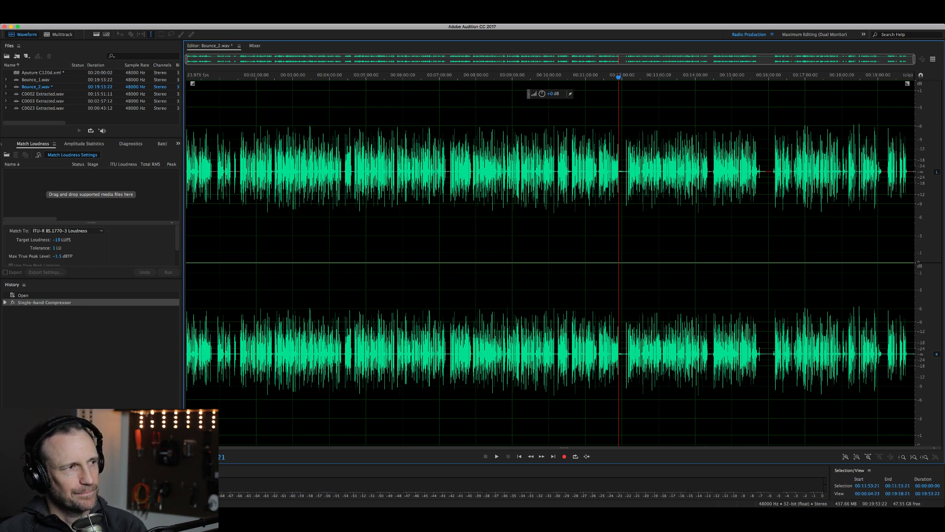
click(58, 239)
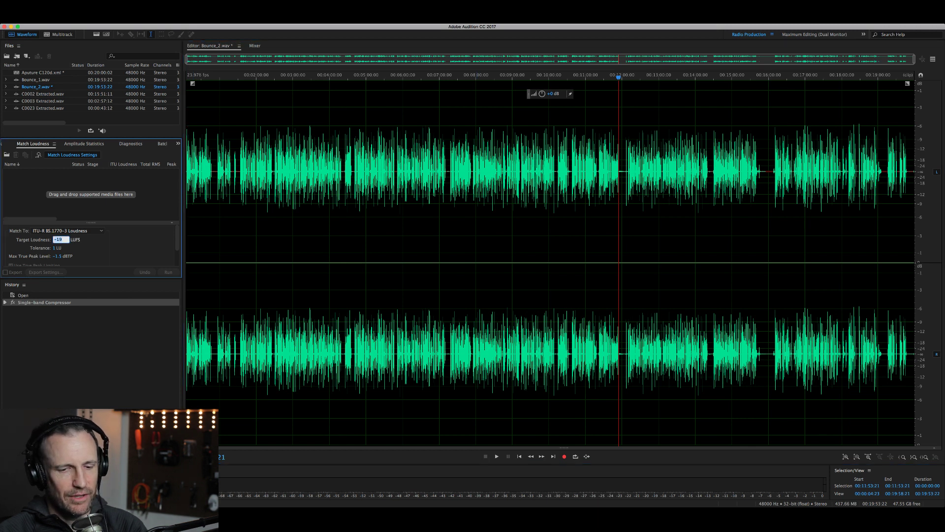
text(-)
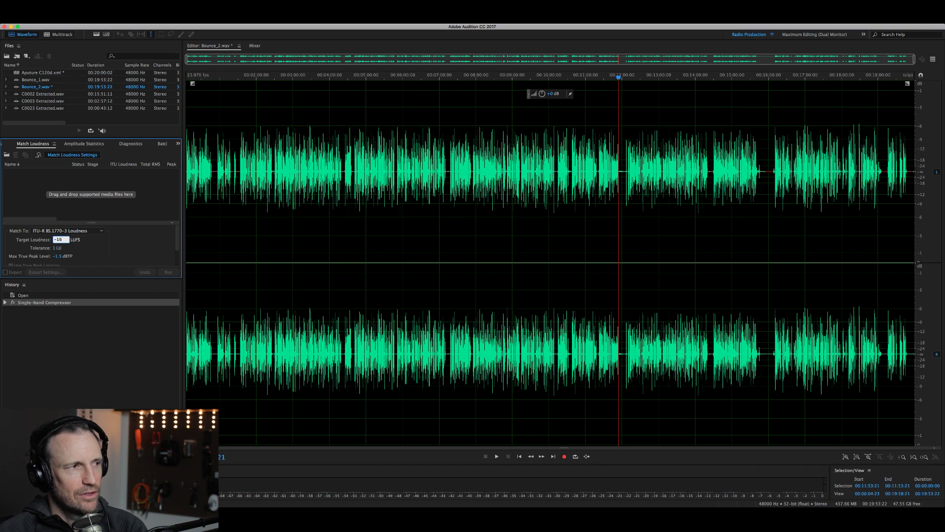
click(89, 344)
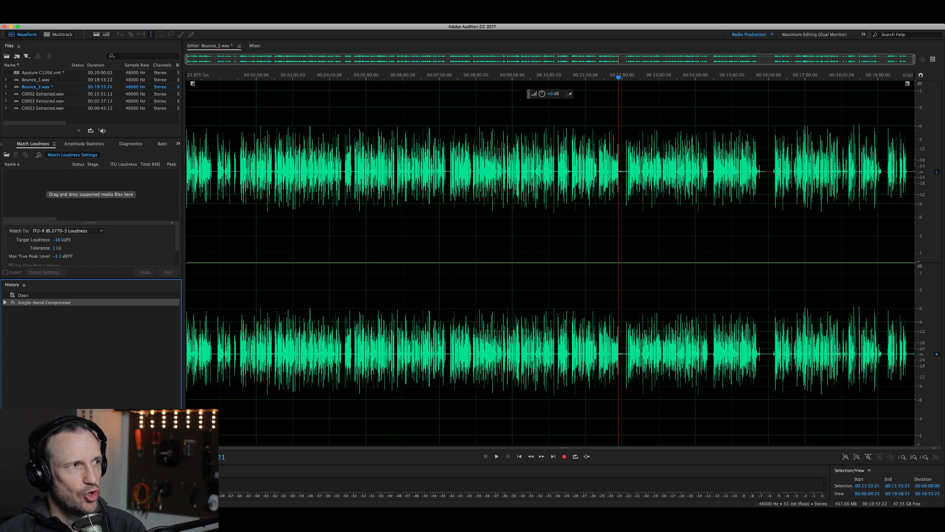
drag(37, 86, 91, 194)
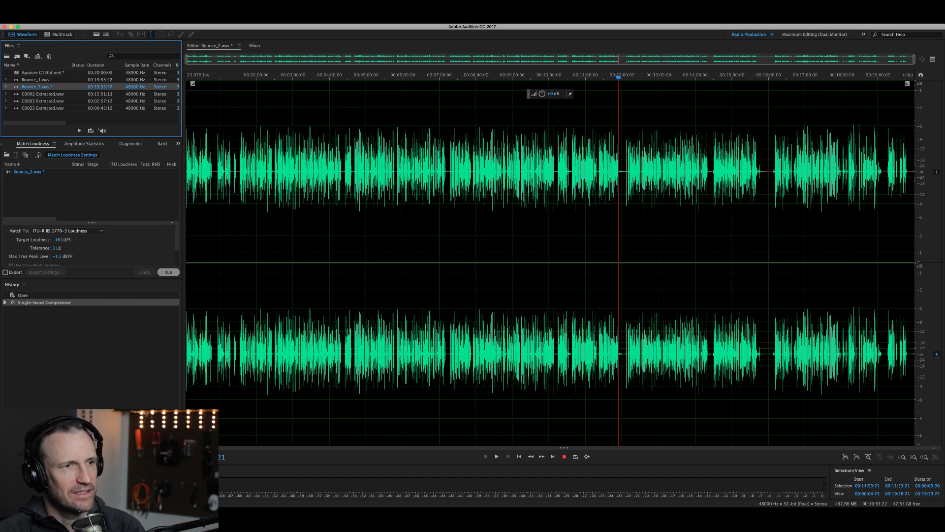
click(168, 272)
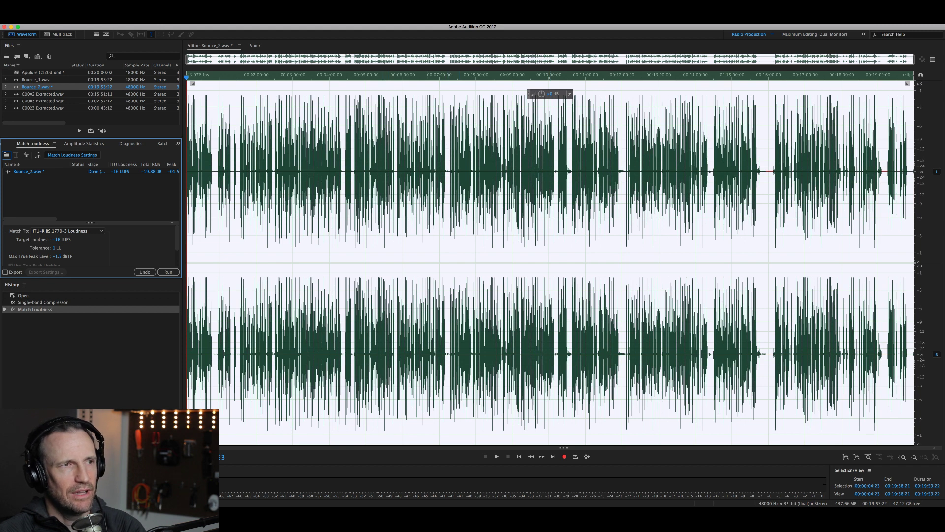
Play the loudness-matched Bounce_2.wav from about 7:30, in the quiet gap near 16:00, and from about 15:15
click(459, 75)
key(space)
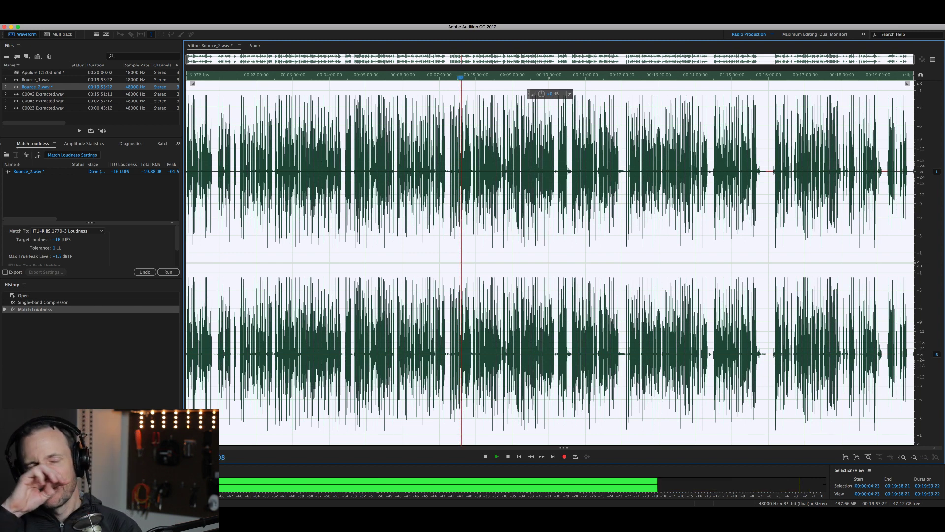
key(space)
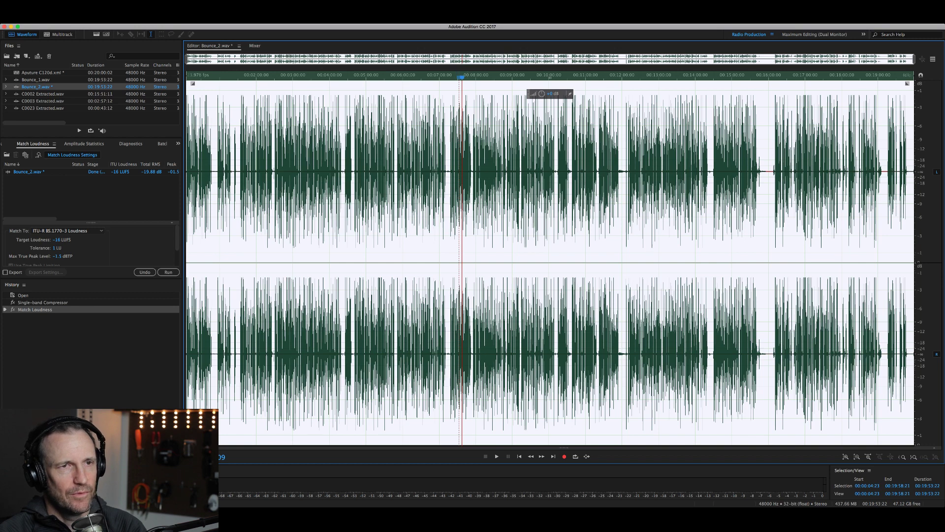
click(768, 74)
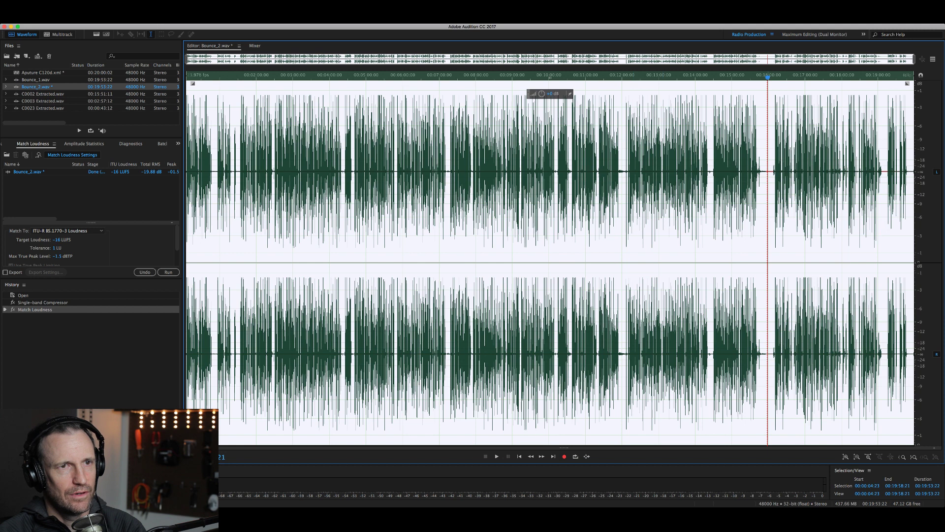
key(space)
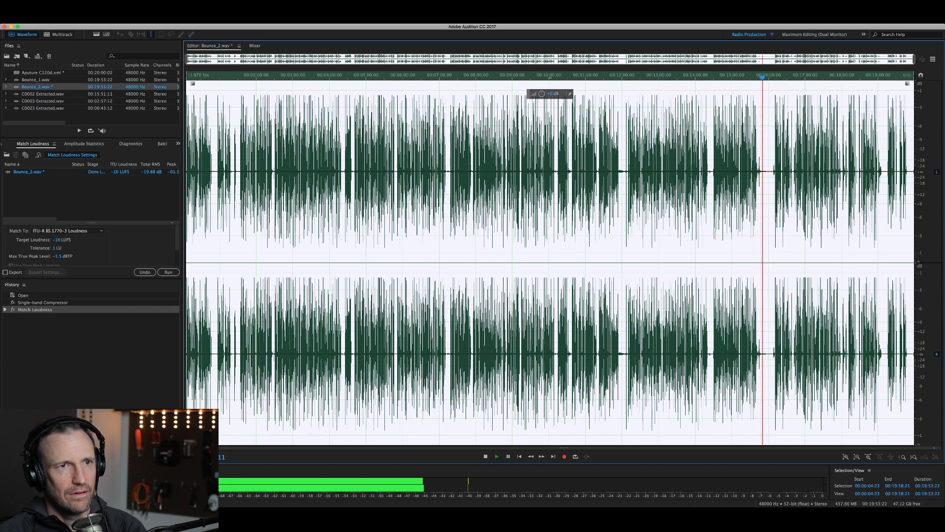
key(space)
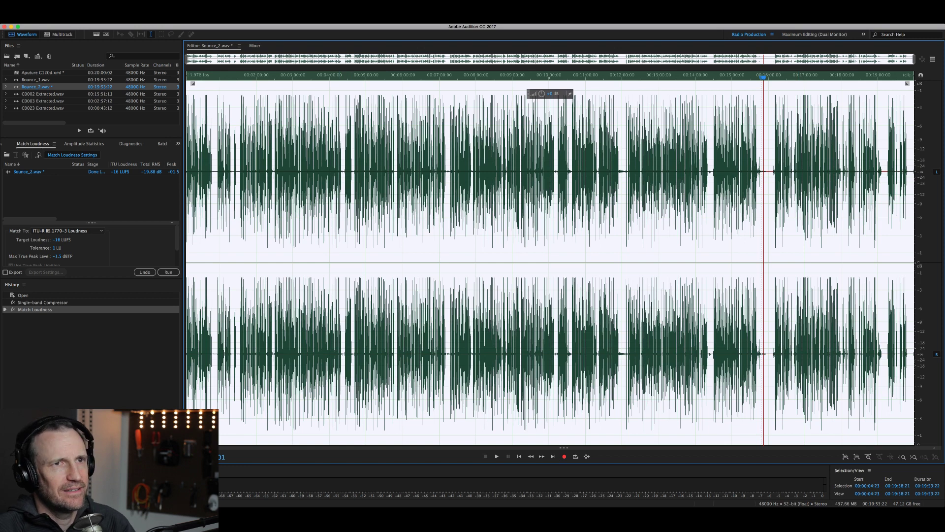
key(space)
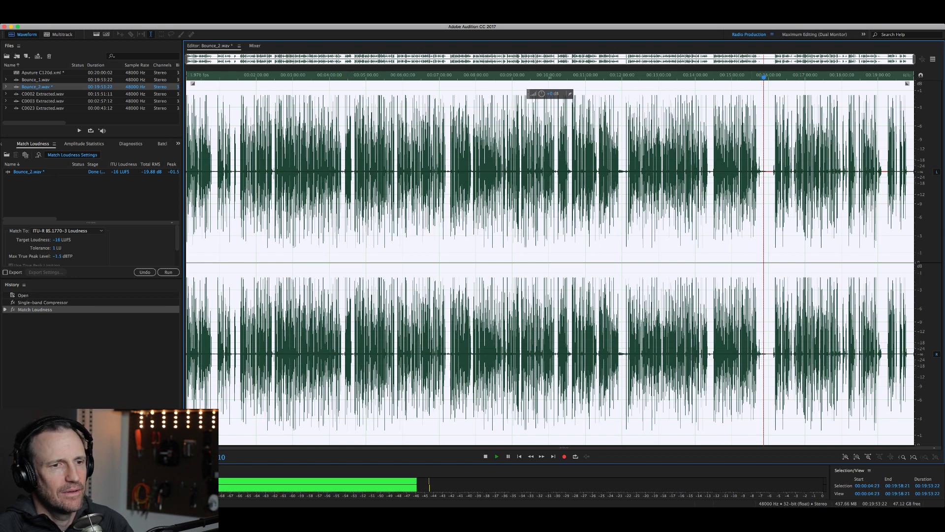
click(741, 197)
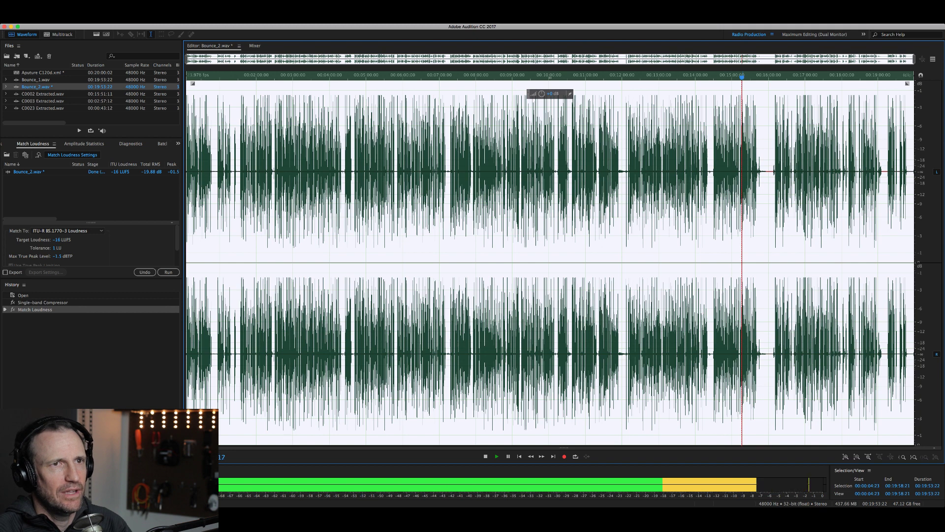
Stop playback and place the playhead in the quiet gap just before 16:00 in Bounce_2.wav
key(space)
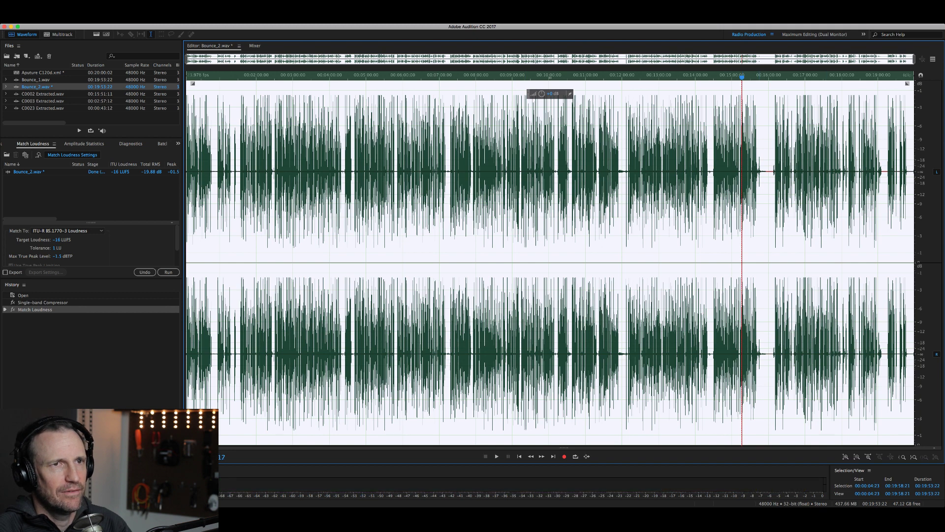
click(760, 197)
click(764, 197)
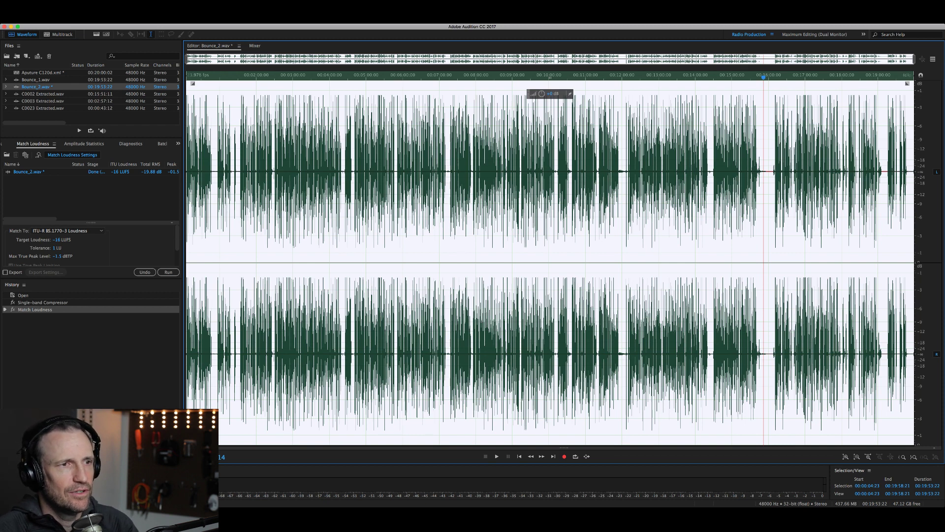
Preview Bounce_2.wav from about 12:35 and apply the Parametric Equalizer to the whole file
key(super+Tab)
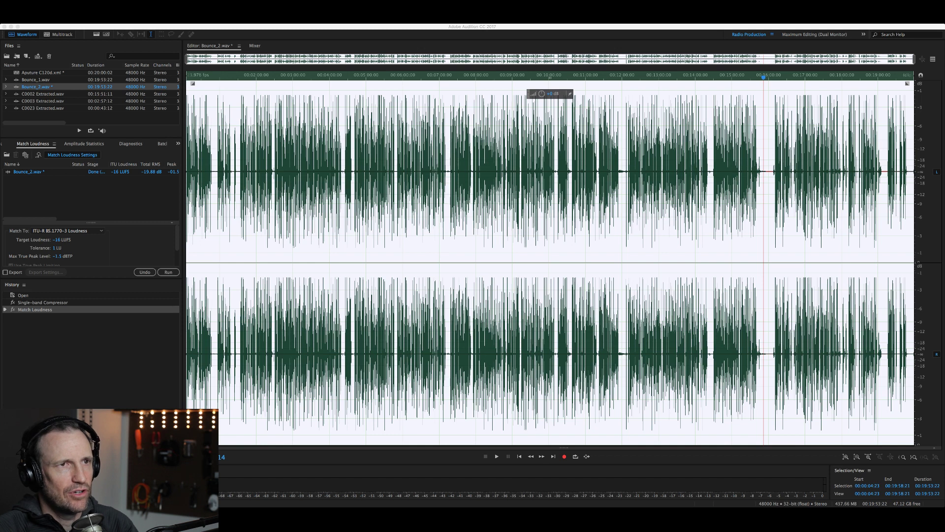
click(645, 148)
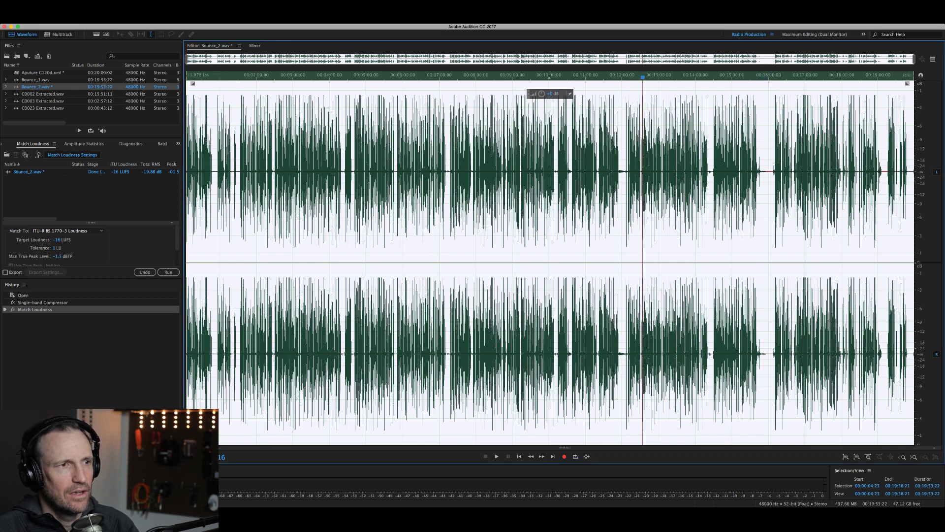
key(space)
key(space)
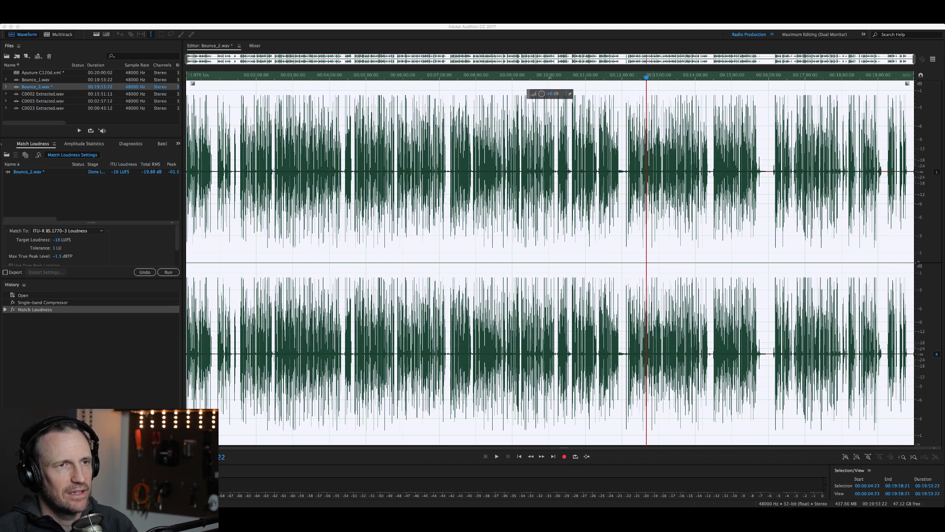
key(space)
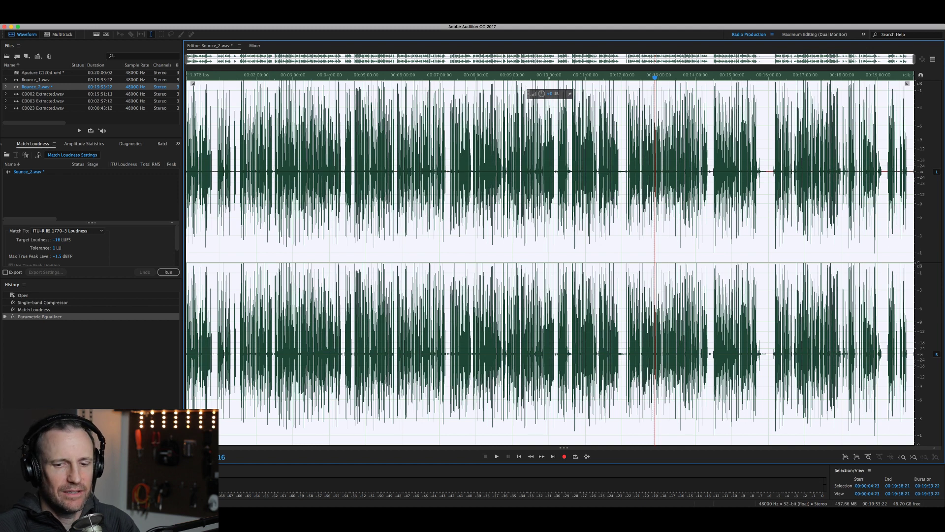
Run Match Loudness on Bounce_2.wav with a target loudness of -18 LUFS
click(58, 240)
text(-)
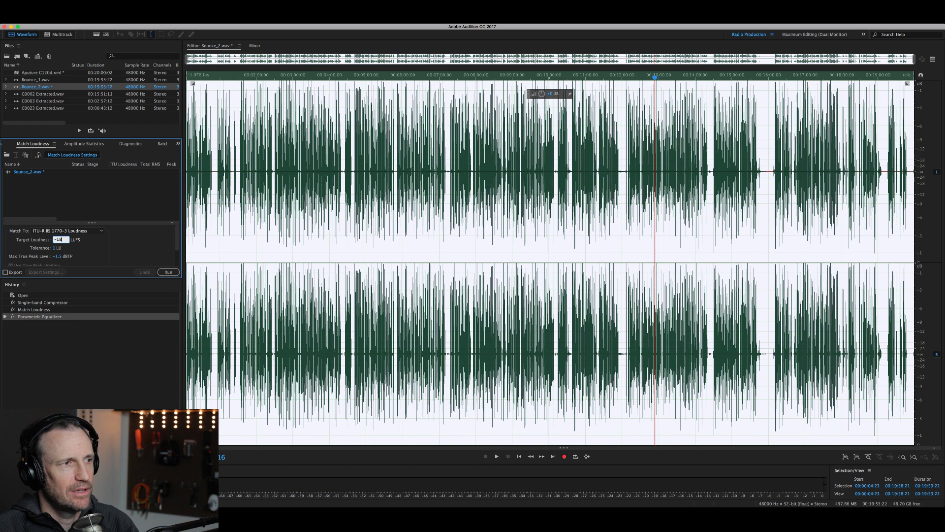
click(168, 271)
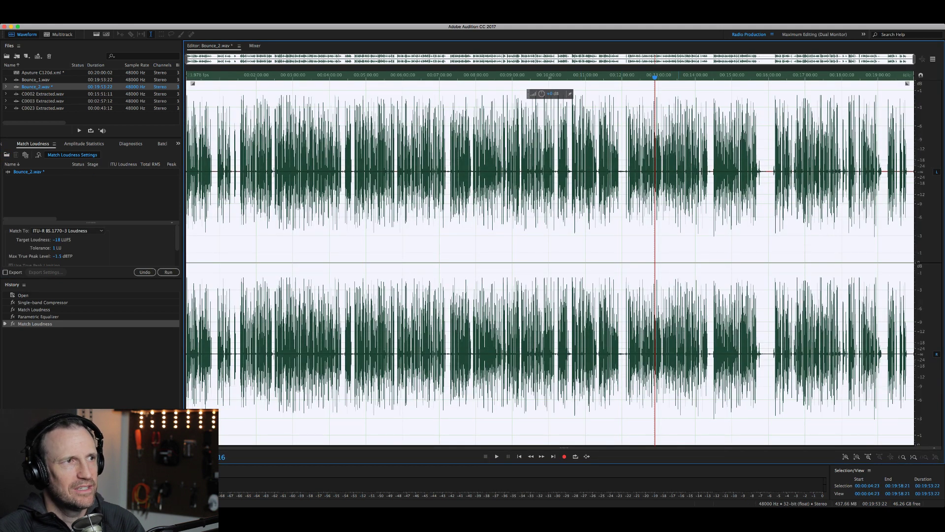
Play the equalized, loudness-matched audio from about 12:55 and in the quiet gap near 1:30
key(space)
key(space)
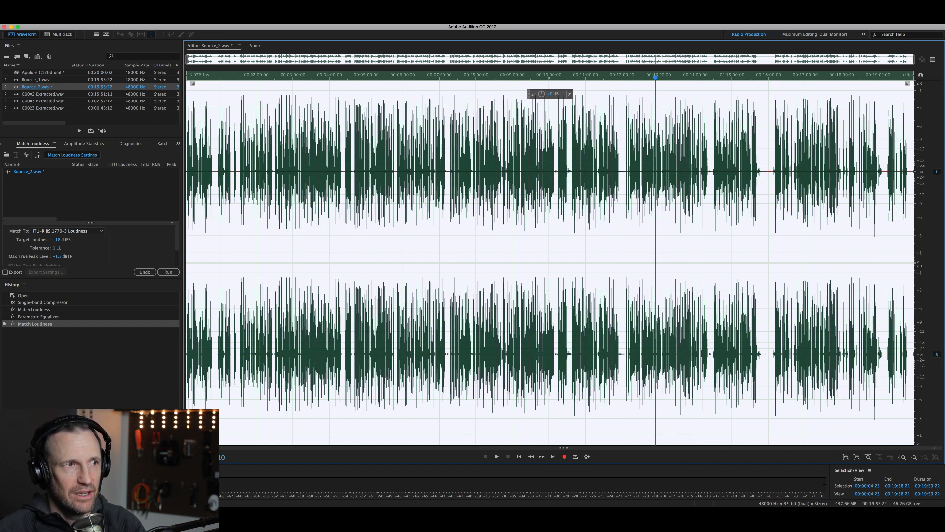
key(space)
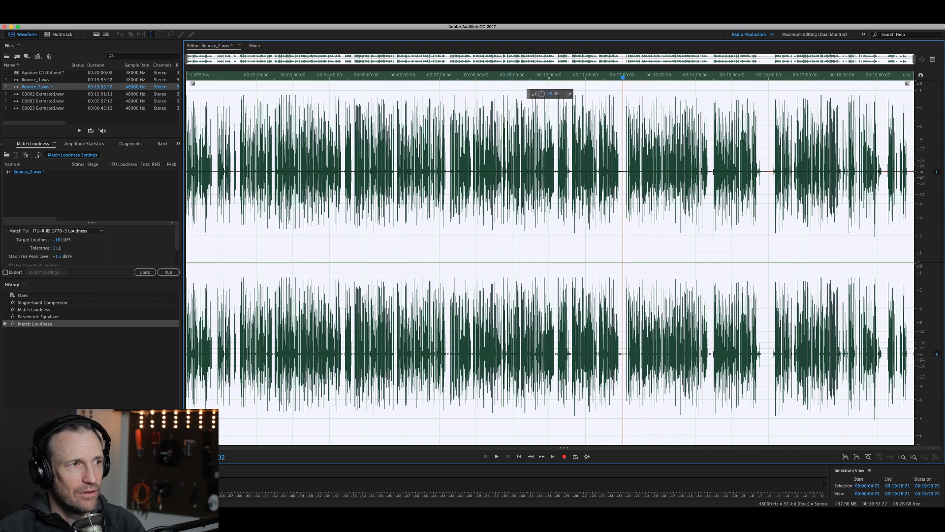
click(236, 295)
key(space)
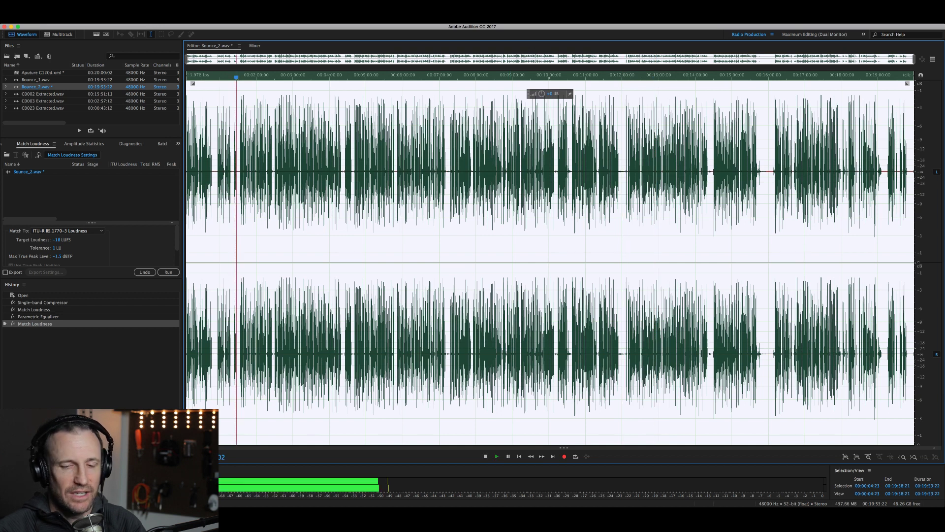
key(space)
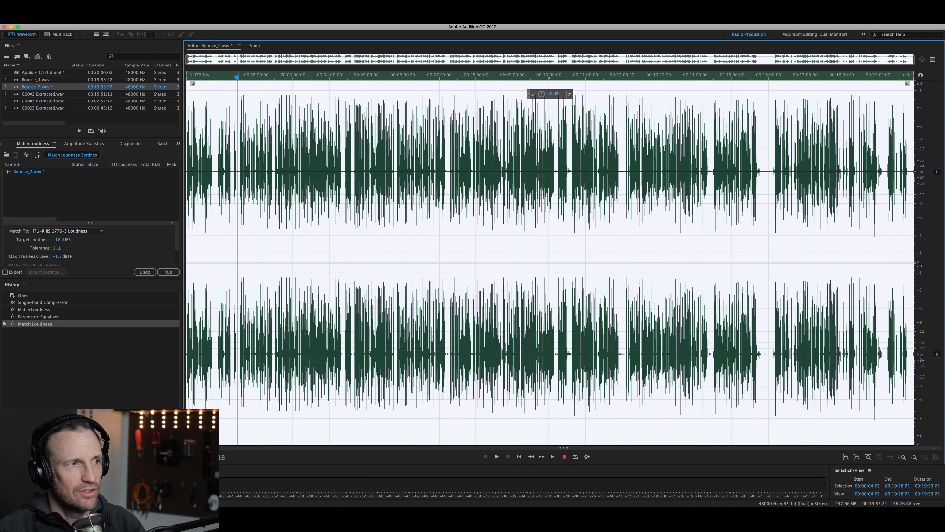
Zoom in closely on the quiet gap near 1:30 and play its background noise from about 1:28
key(equal)
key(equal)
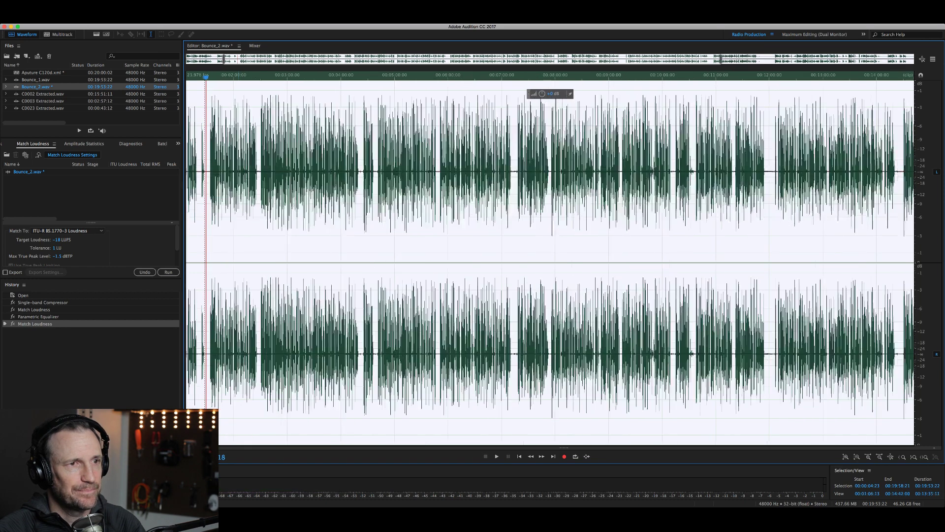
key(equal)
key(equal)
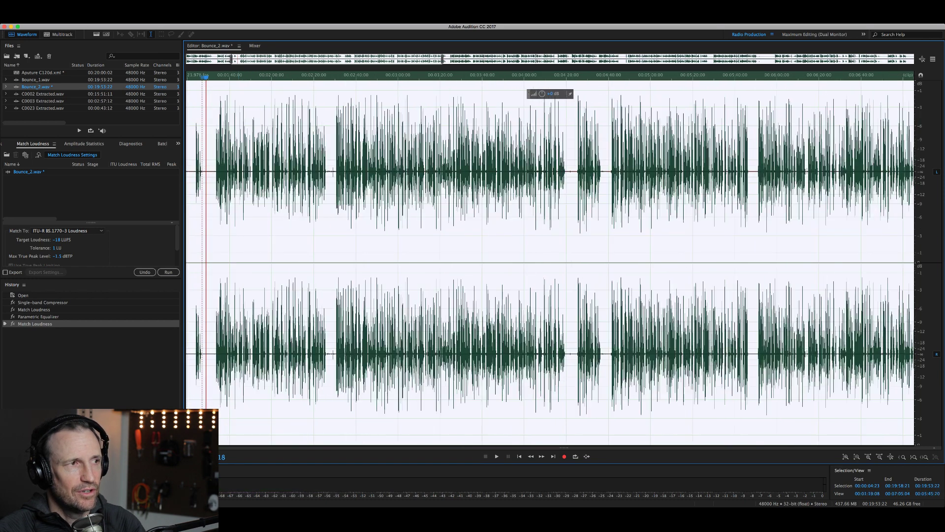
key(equal)
key(equal)
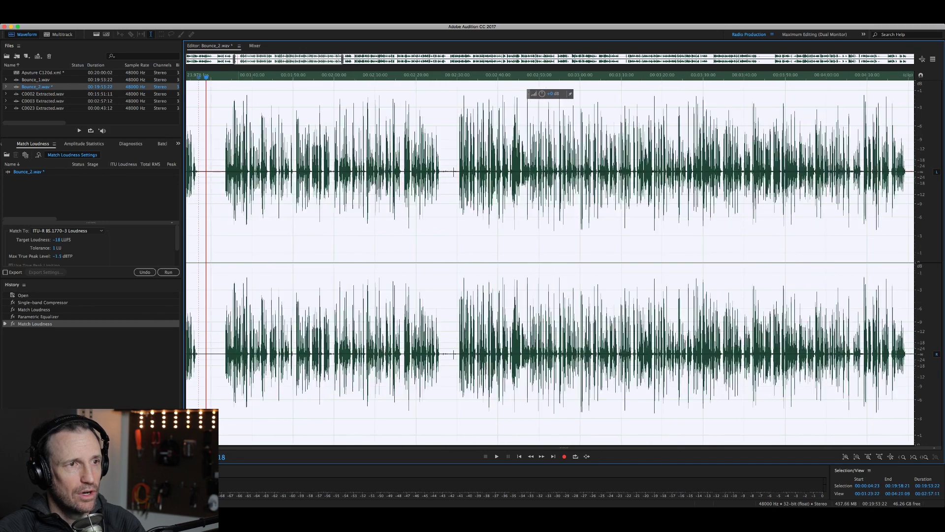
key(equal)
key(equal)
key(space)
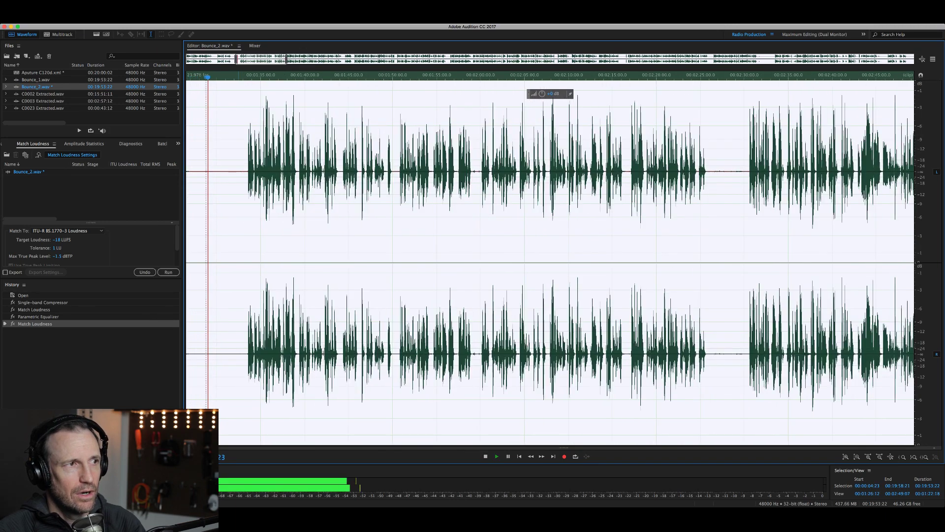
key(space)
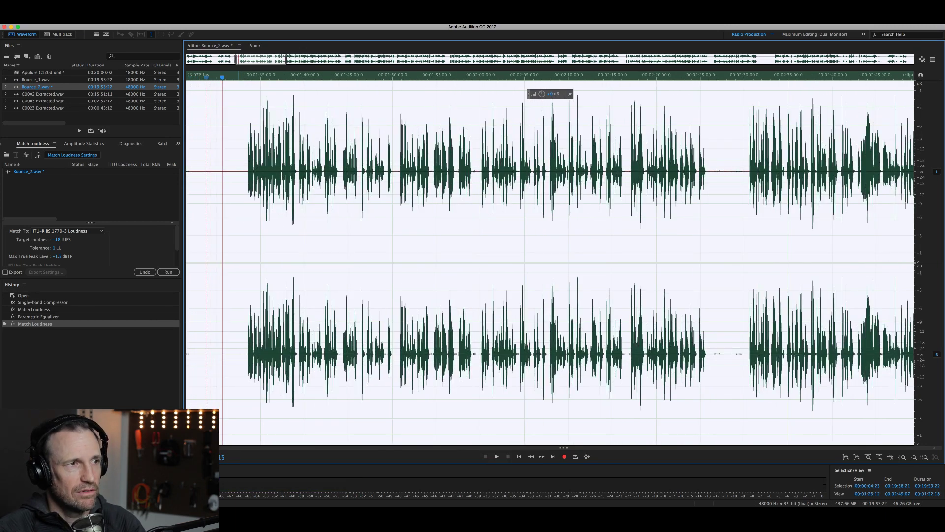
Select the quiet stretch from 00:01:29:17 to 00:01:30:23, reselect the whole file, and play it briefly
drag(214, 246, 225, 246)
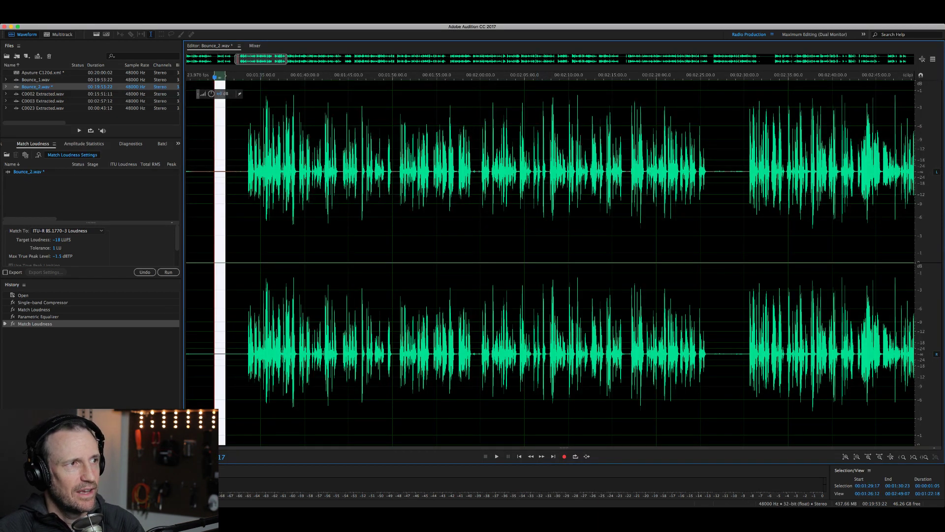
key(super+a)
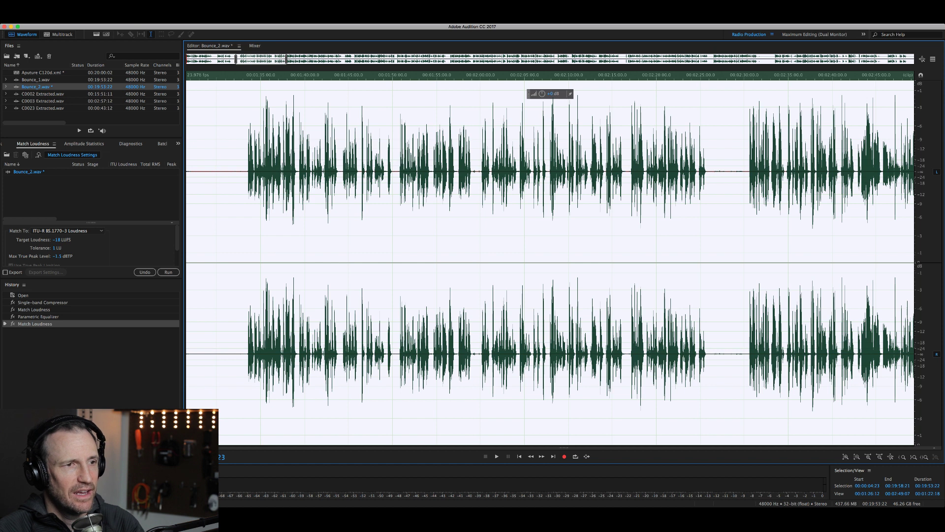
key(space)
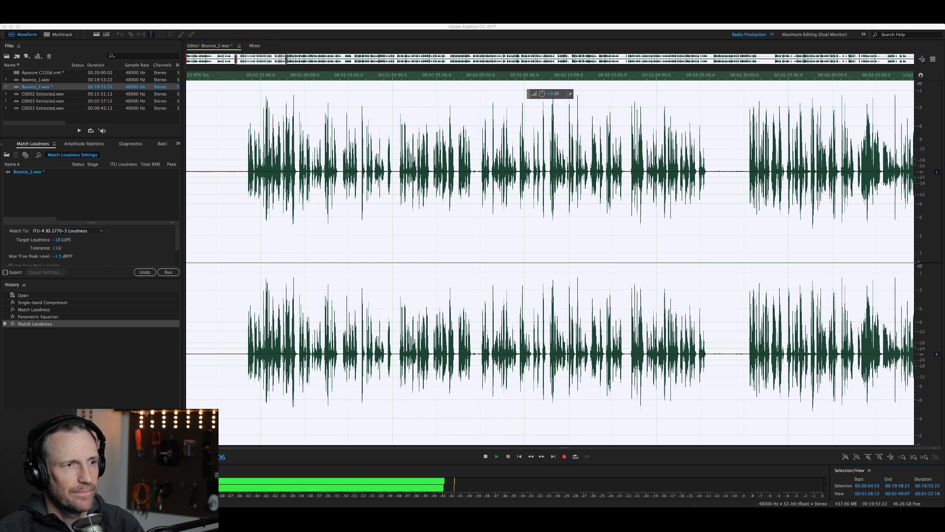
key(space)
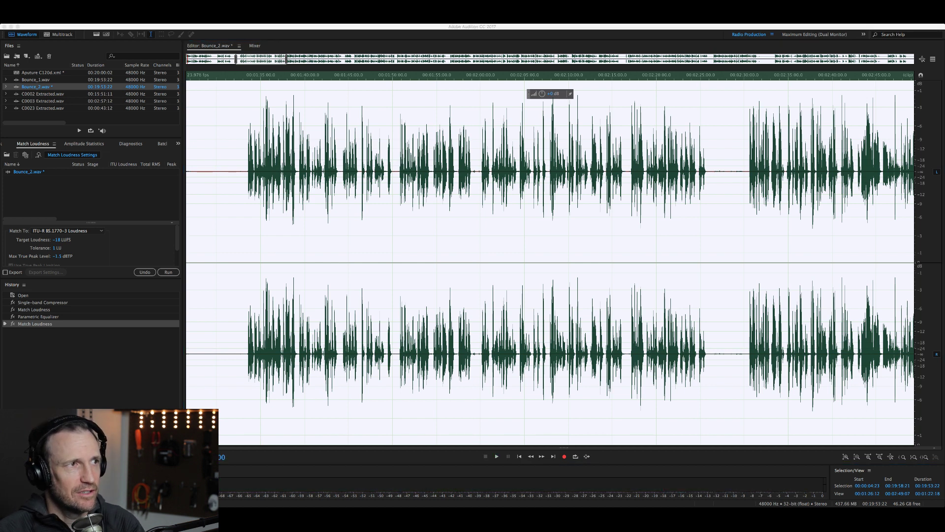
key(super+Tab)
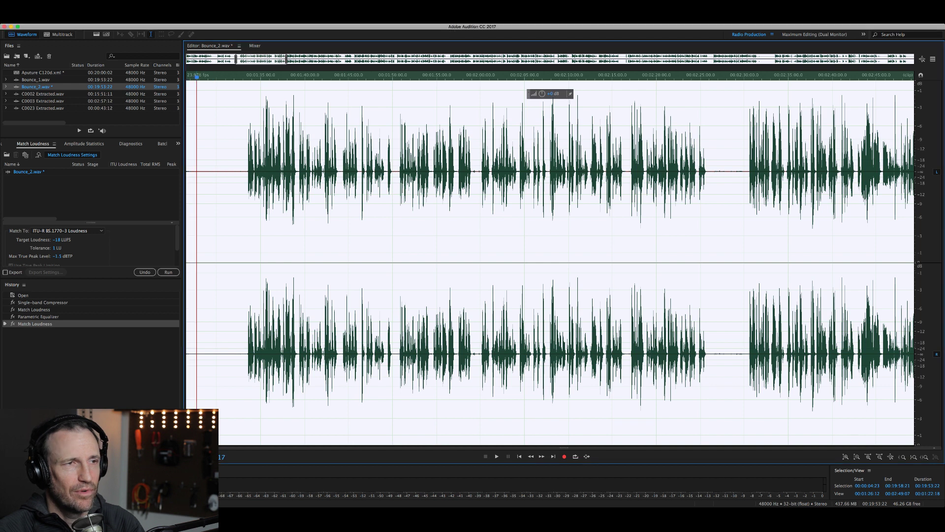
Play the quiet gap repeatedly from about 1:28, 1:31 and 1:32, and once more from about 1:28
key(space)
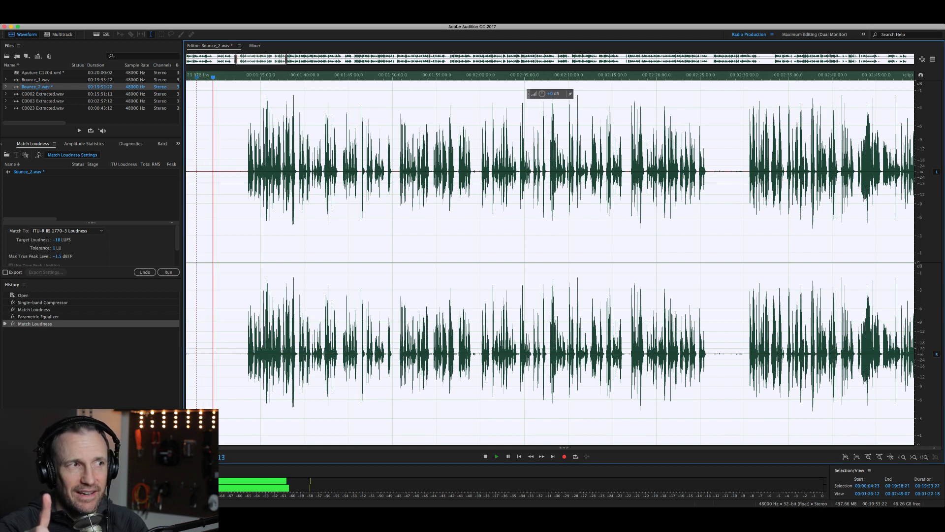
key(space)
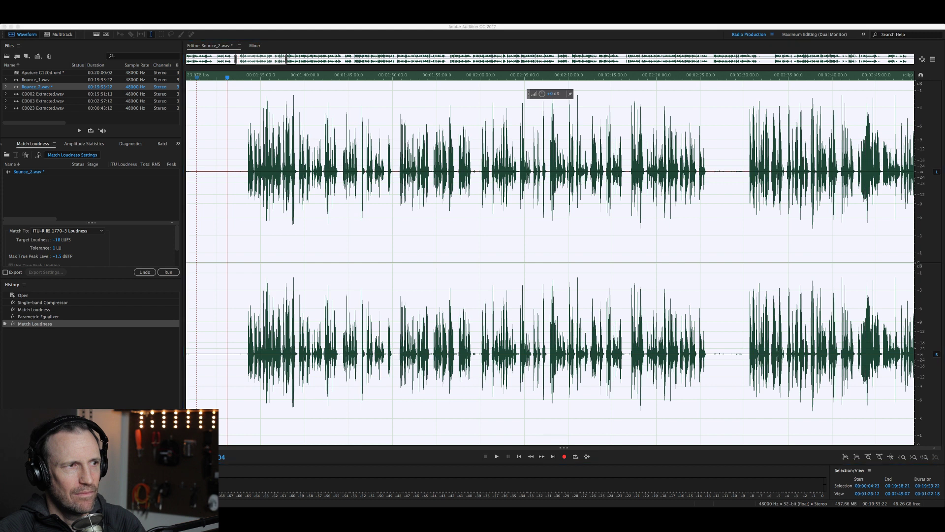
key(space)
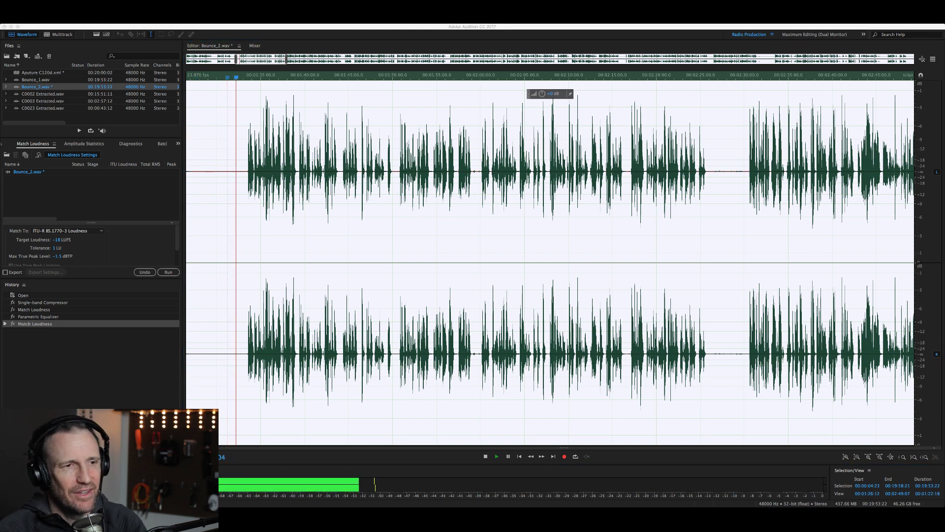
key(space)
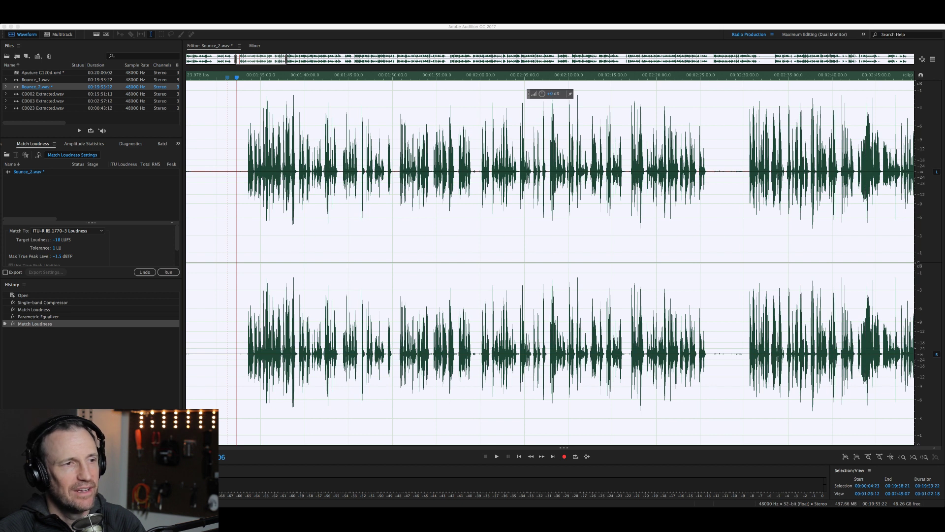
key(super+Tab)
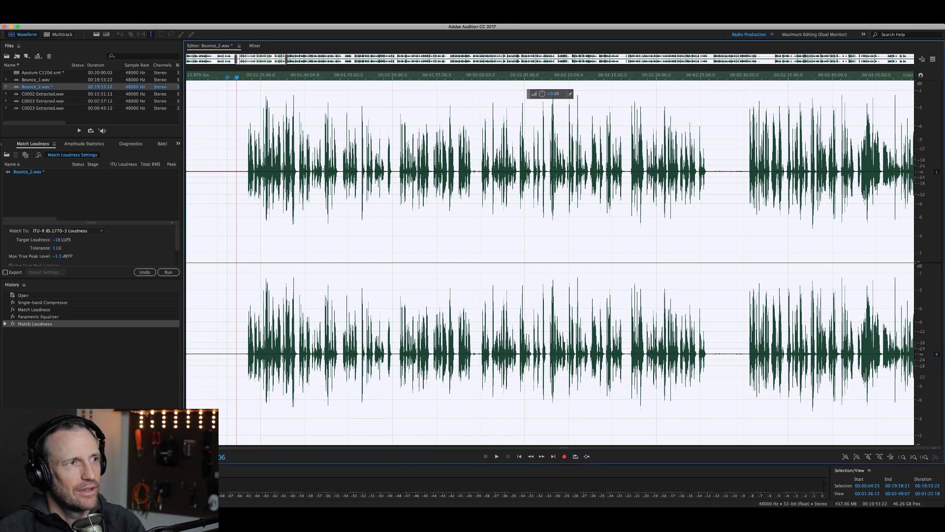
key(space)
key(space)
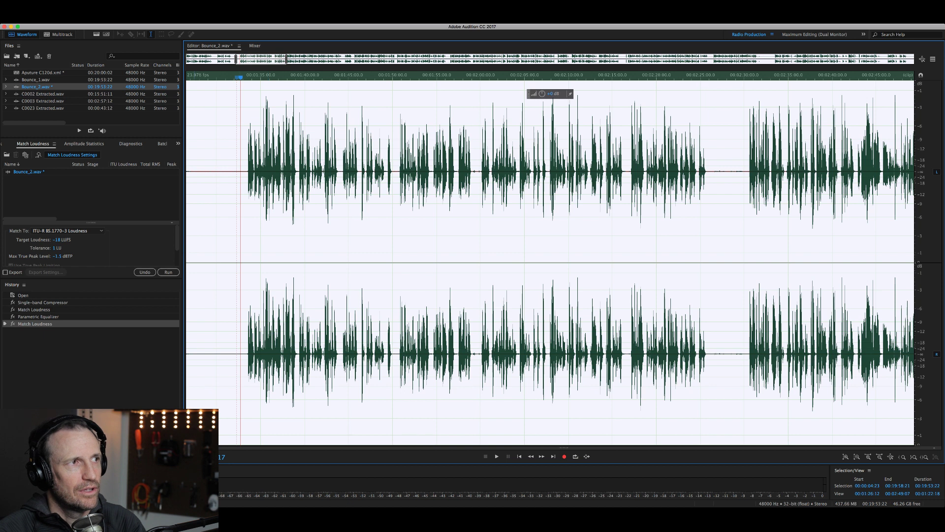
click(203, 75)
key(space)
key(space)
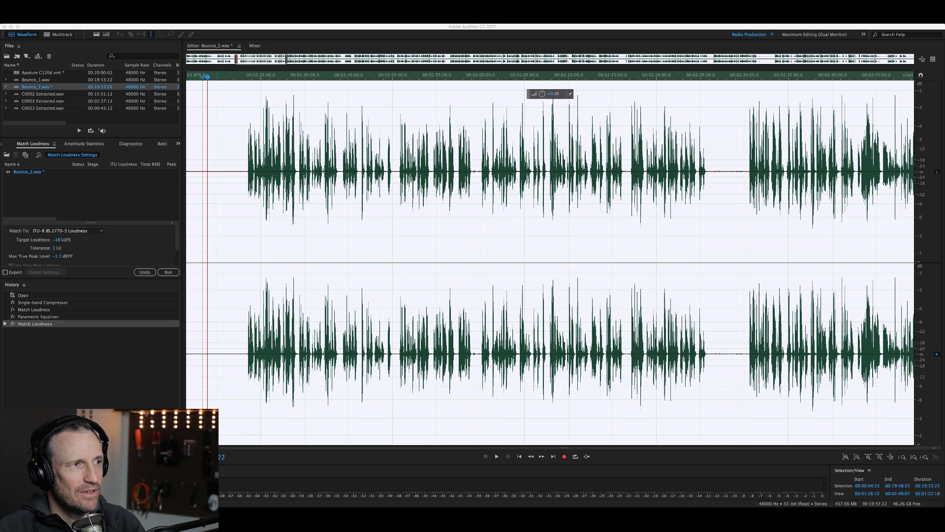
Loop and play the quiet selection from 00:01:28:03 to 00:01:32:09 to judge its noise, ending with the whole file selected
drag(200, 222, 237, 222)
click(576, 456)
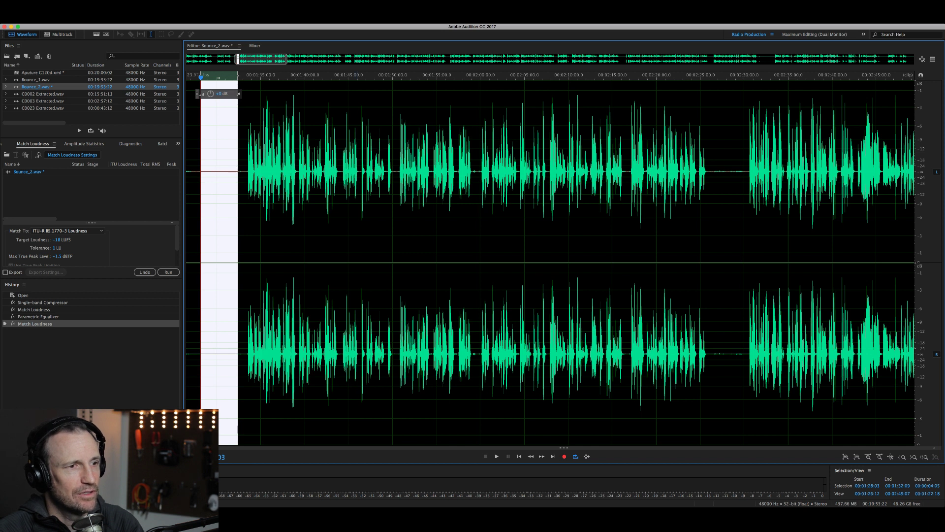
key(space)
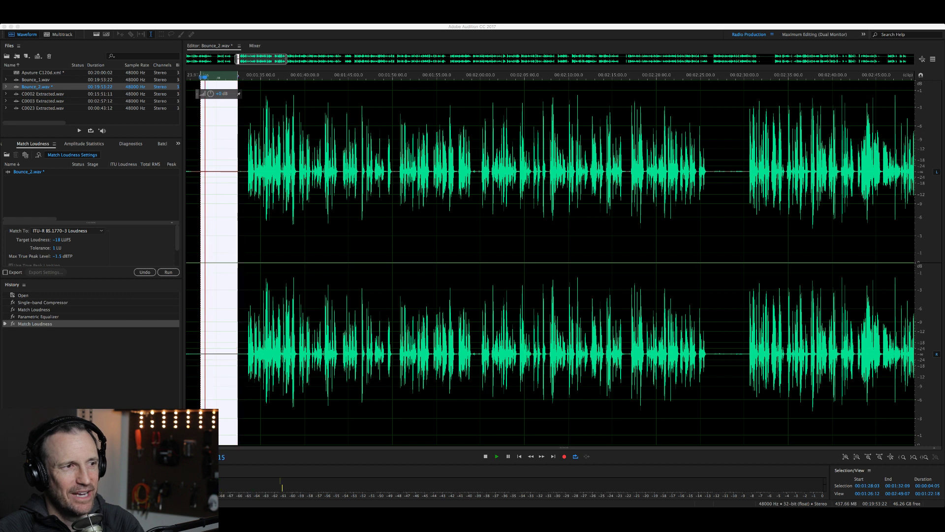
key(space)
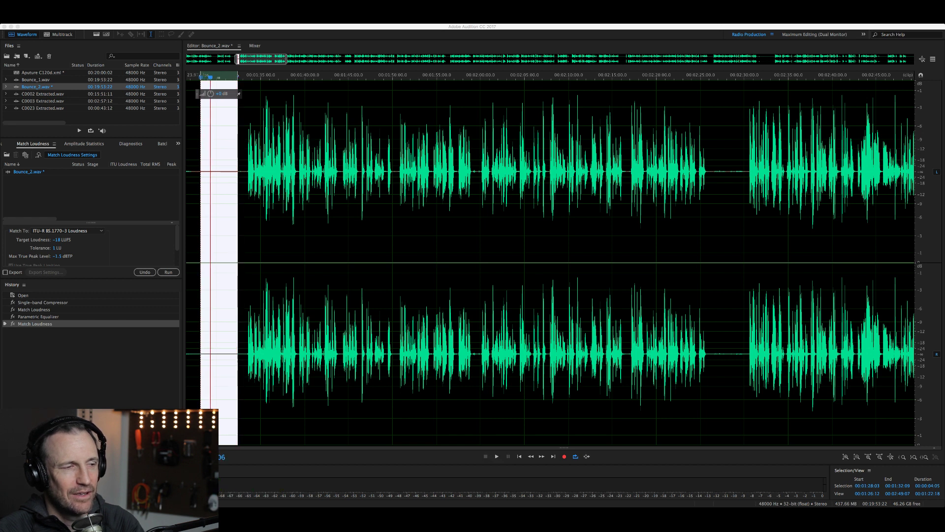
key(space)
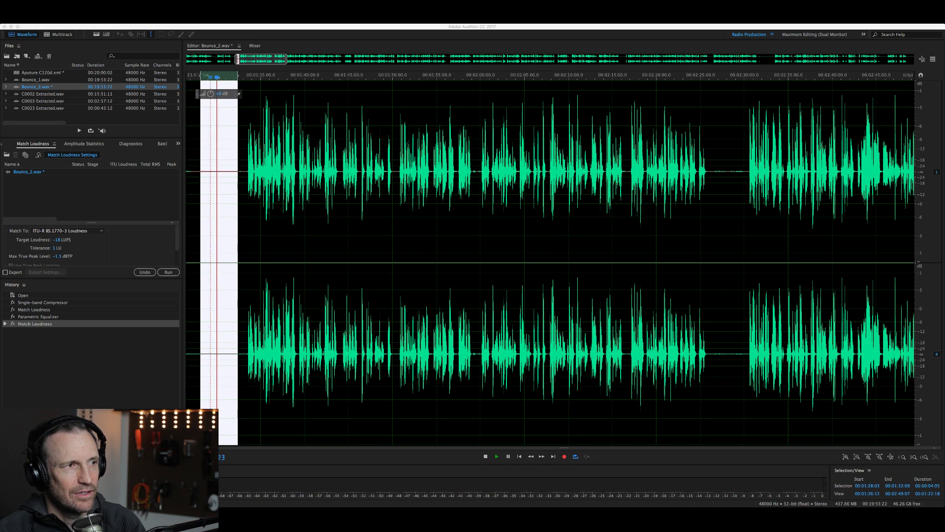
key(space)
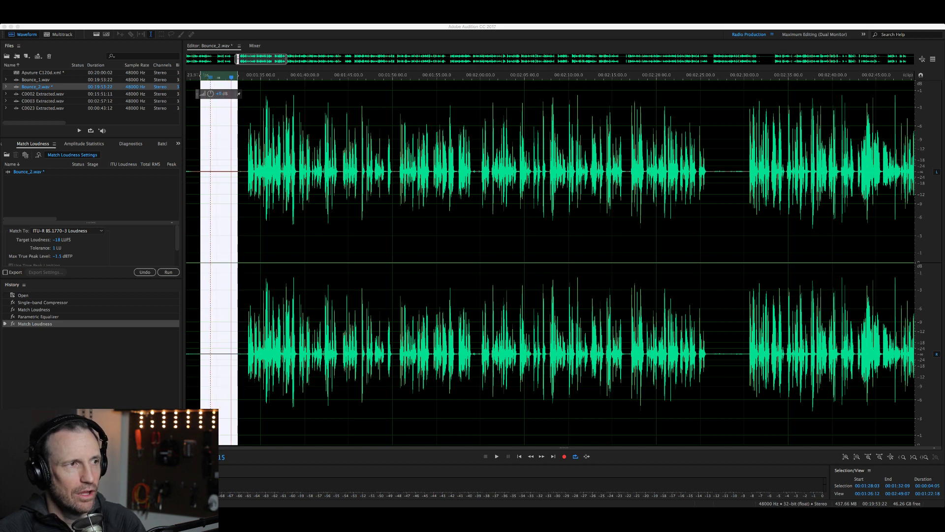
key(super+a)
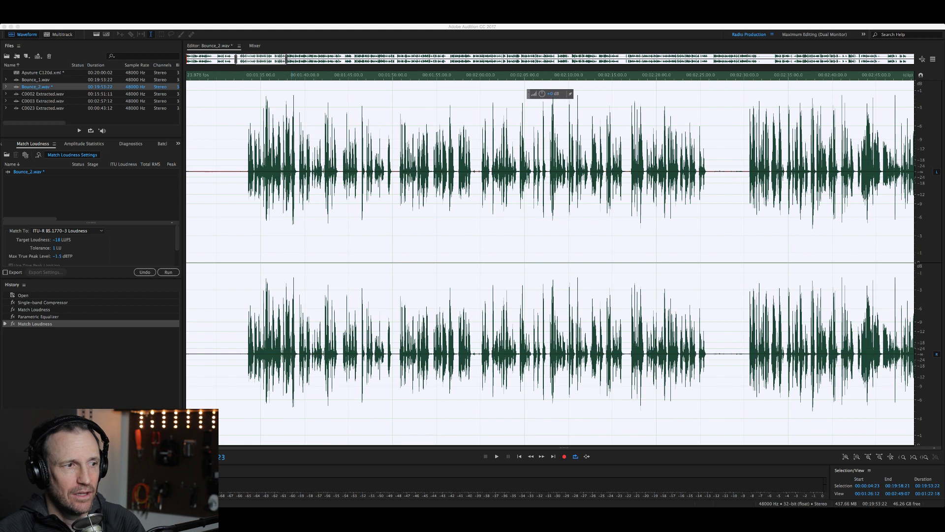
Preview the speech from about 1:37 to 1:57, and apply iZotope RX 5 Dialogue De-noise to the selected audio
key(space)
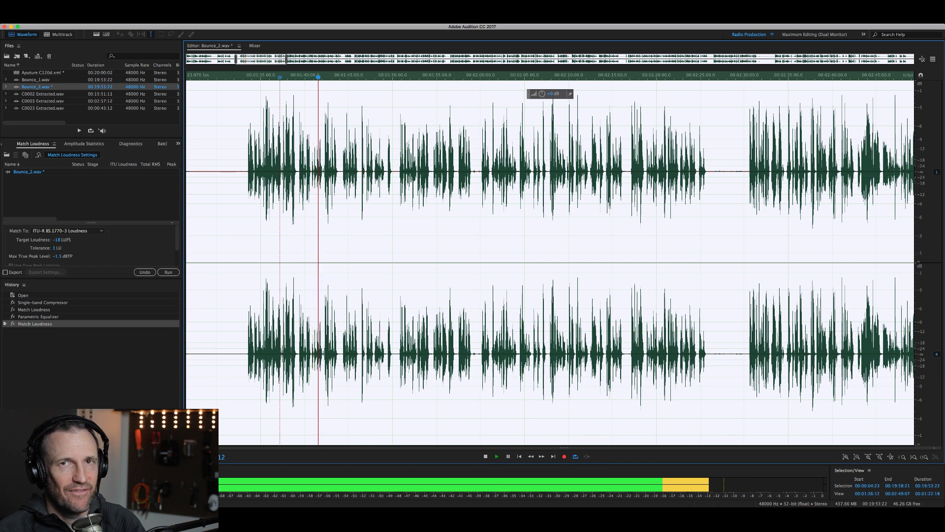
key(space)
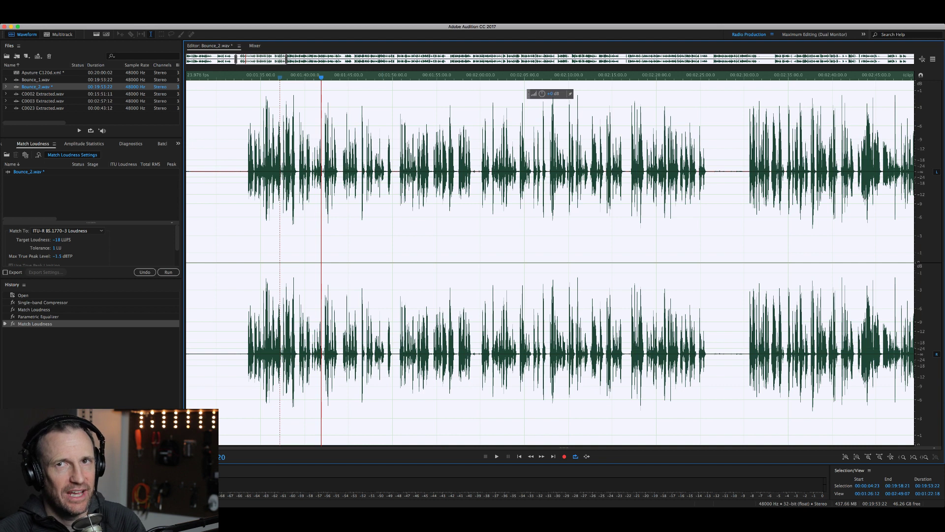
key(space)
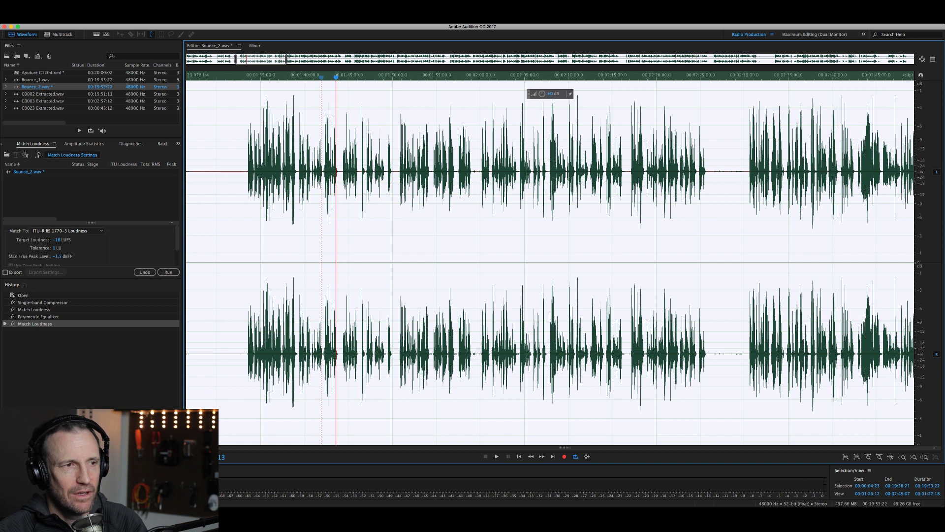
key(space)
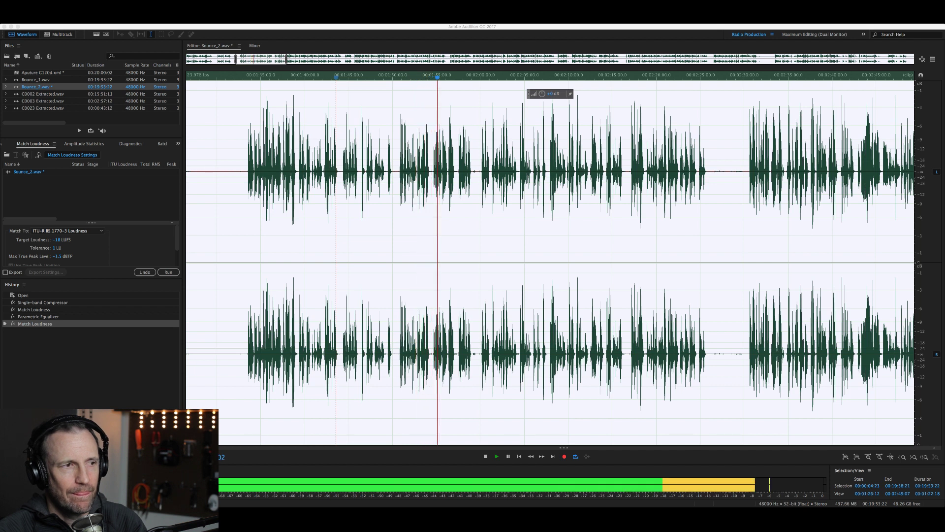
key(space)
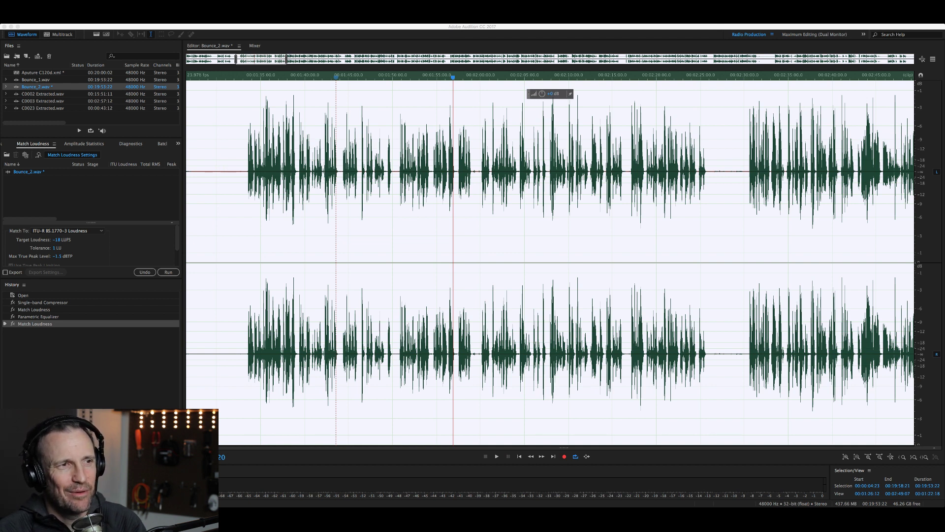
key(Return)
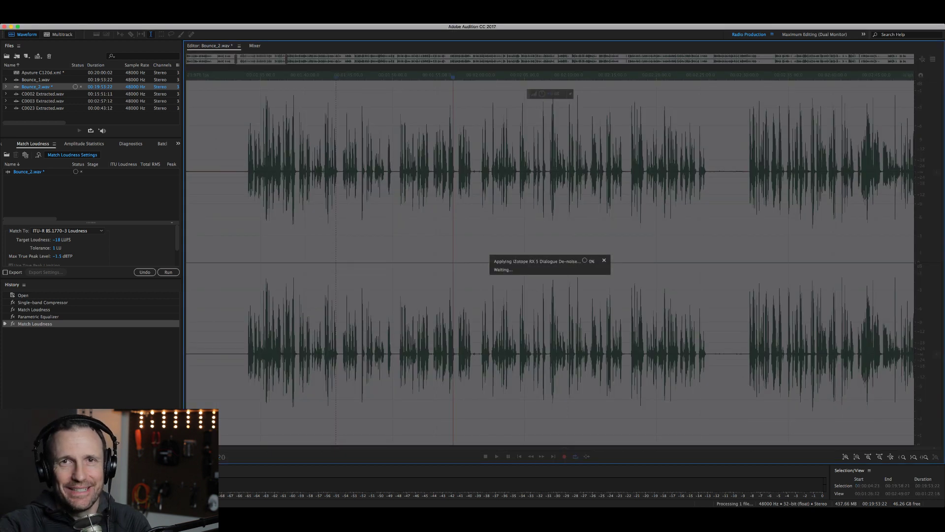
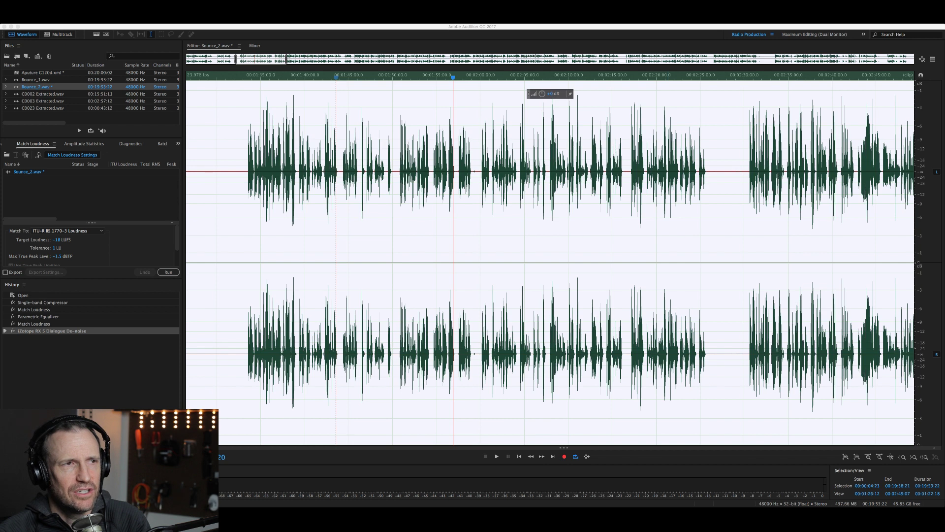
Play the speech from about 1:57 and the quiet gap from about 1:29, and save Bounce_2.wav
key(super+Tab)
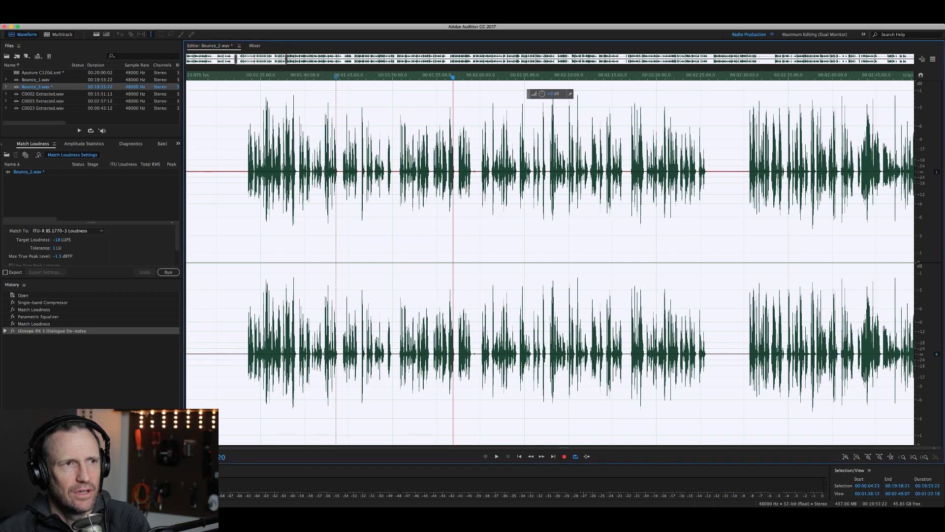
key(space)
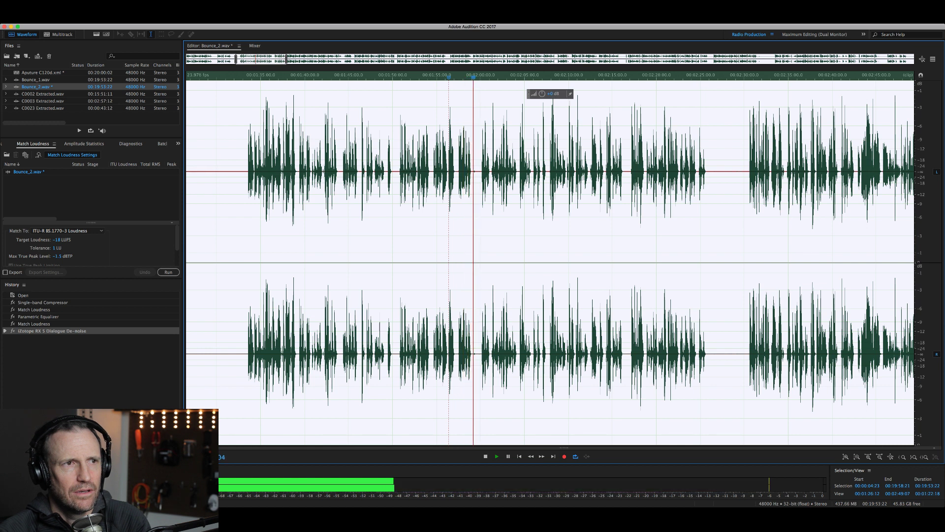
key(space)
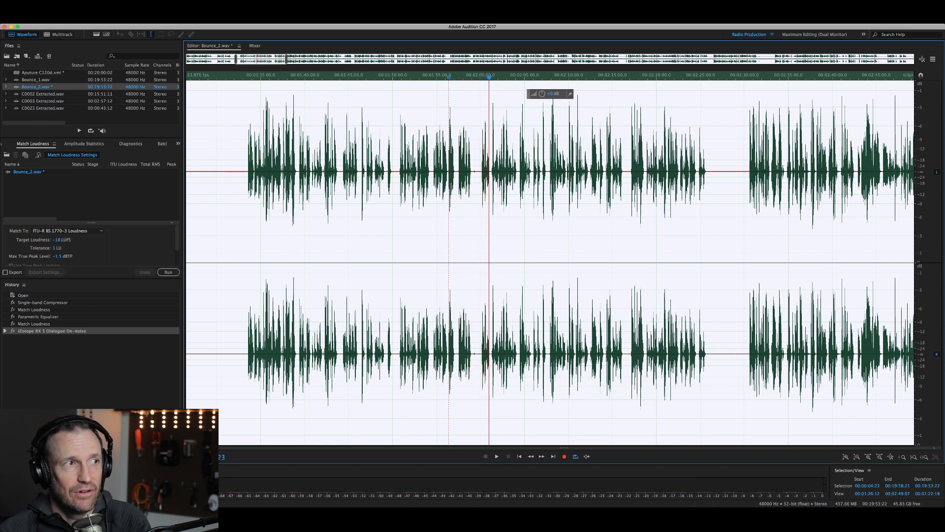
click(207, 222)
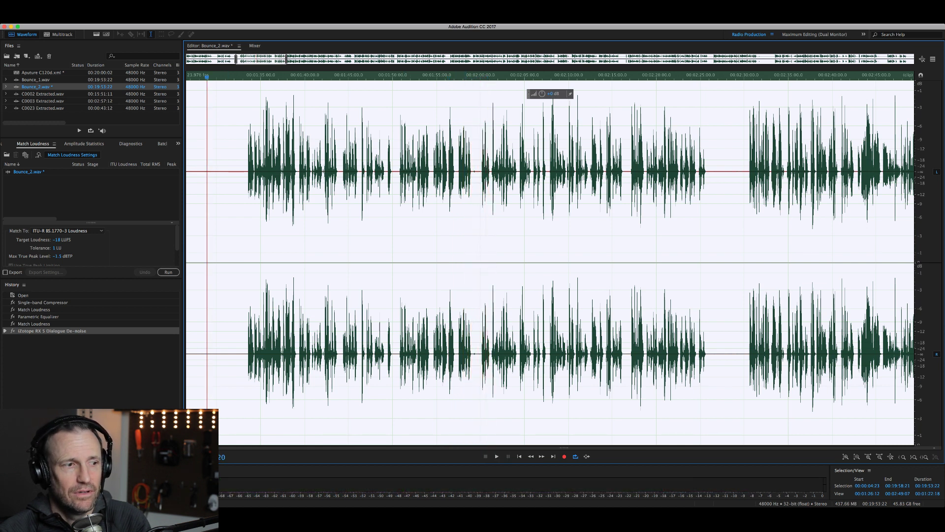
key(space)
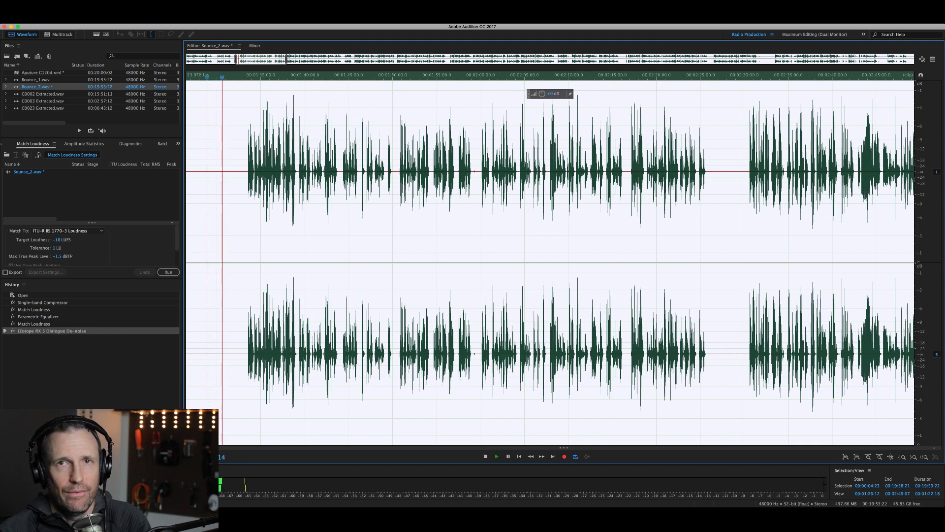
key(space)
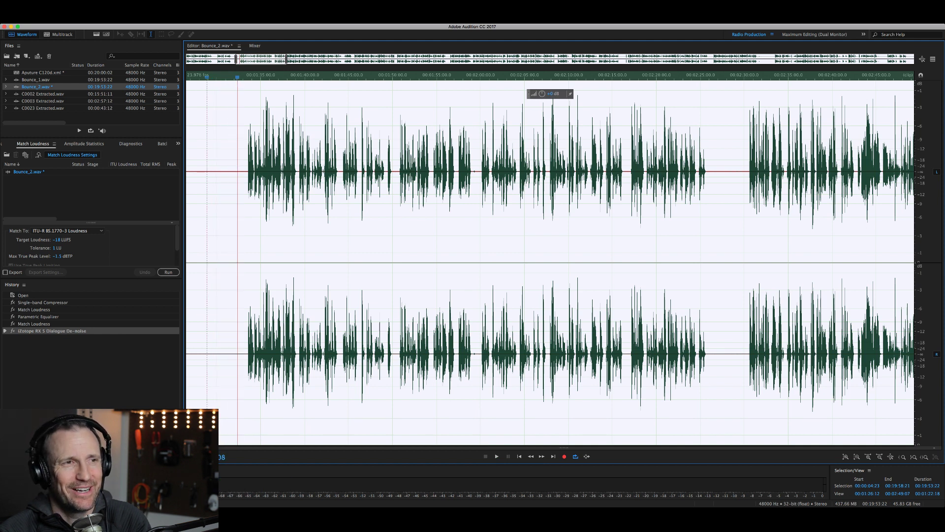
key(space)
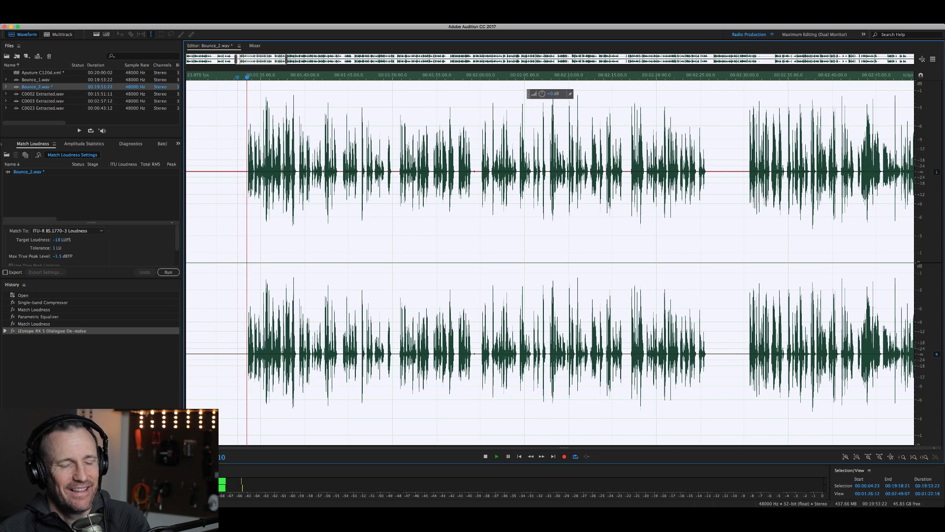
key(space)
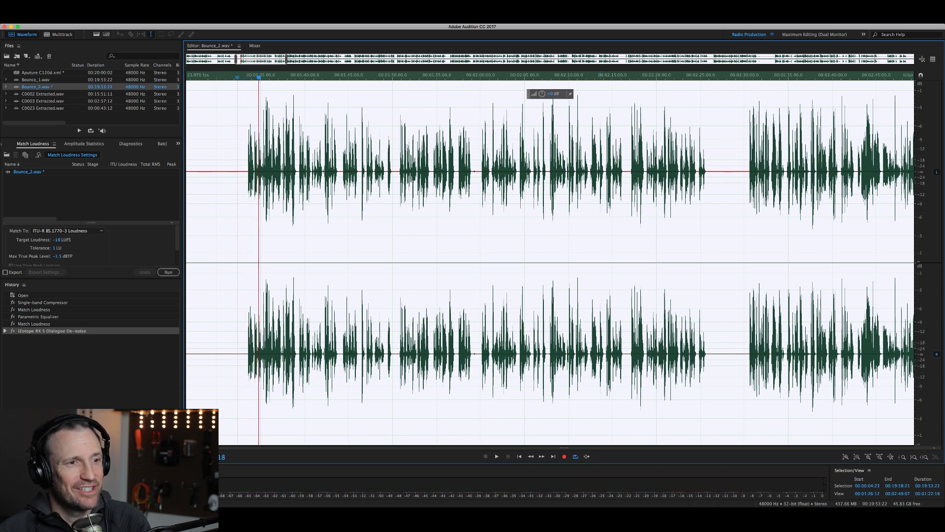
key(super+s)
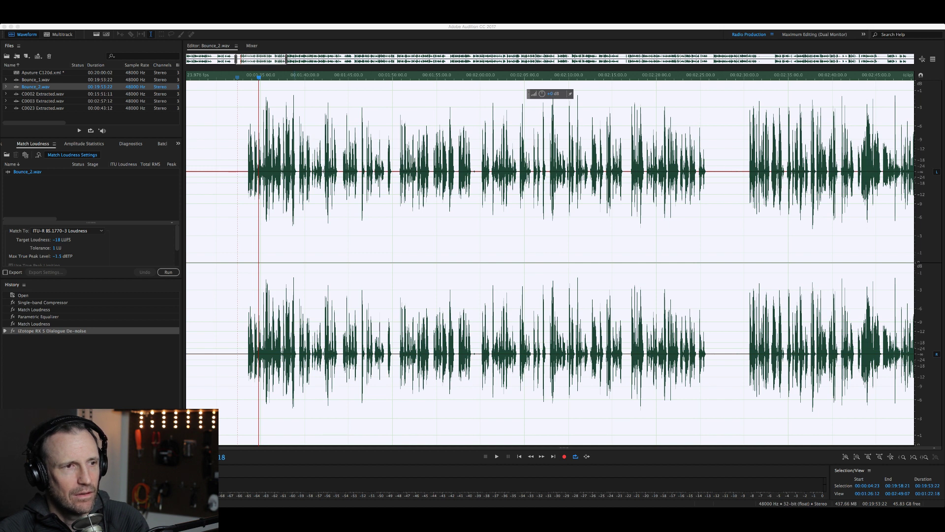
Preview the speech from about 1:35 and 2:18, and apply a Parametric Equalizer to the selected audio
key(space)
key(space)
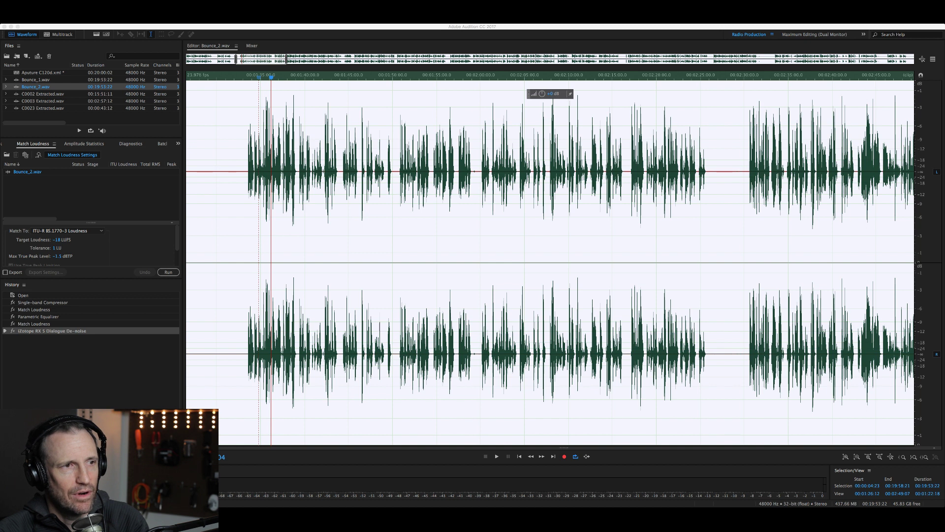
key(space)
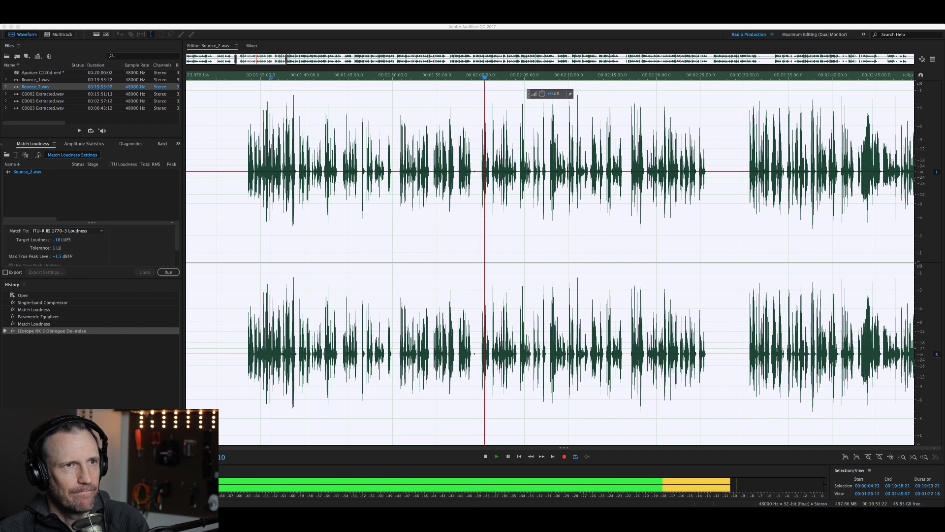
click(635, 75)
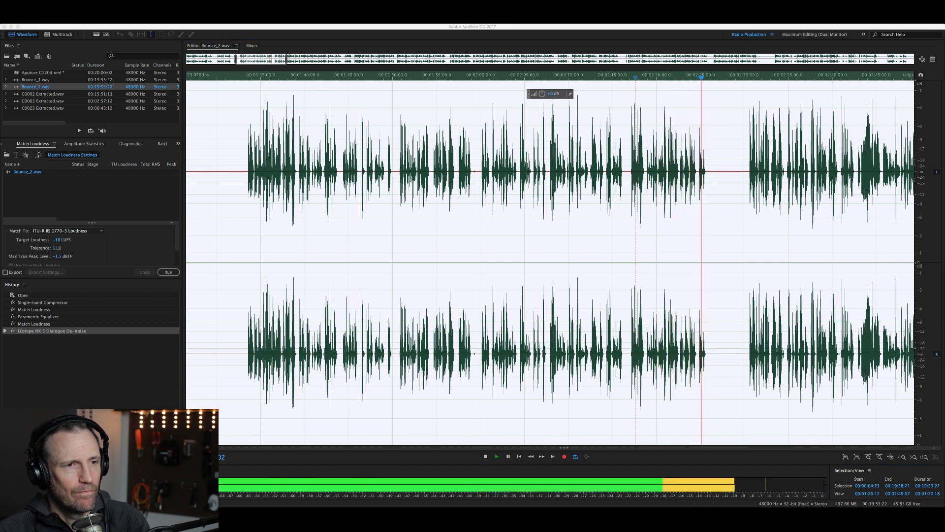
key(space)
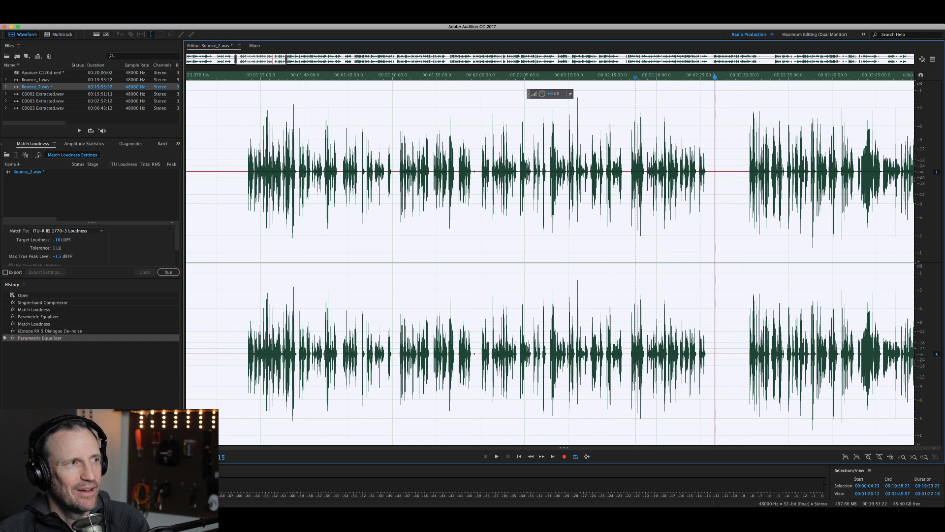
Match the loudness of Bounce_2.wav to -18 LUFS, and save the file after a short playback check
click(169, 272)
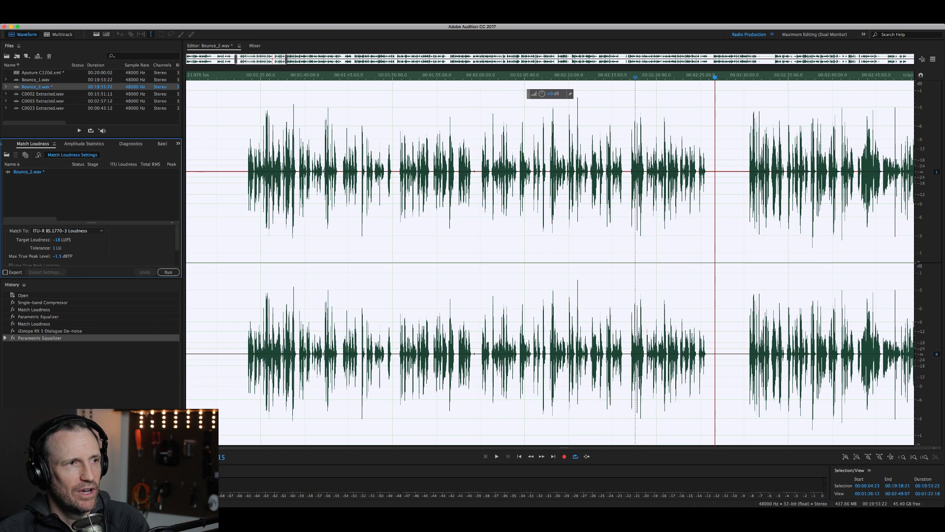
click(168, 272)
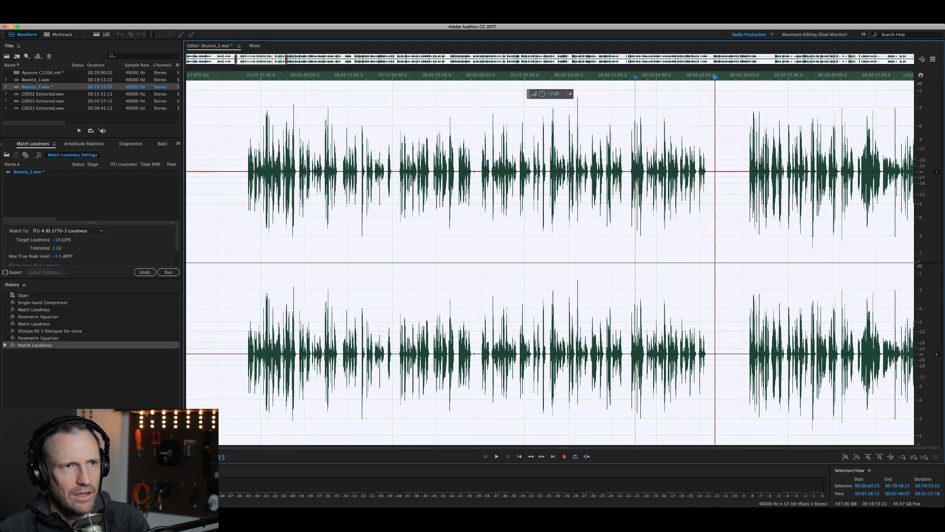
key(backslash)
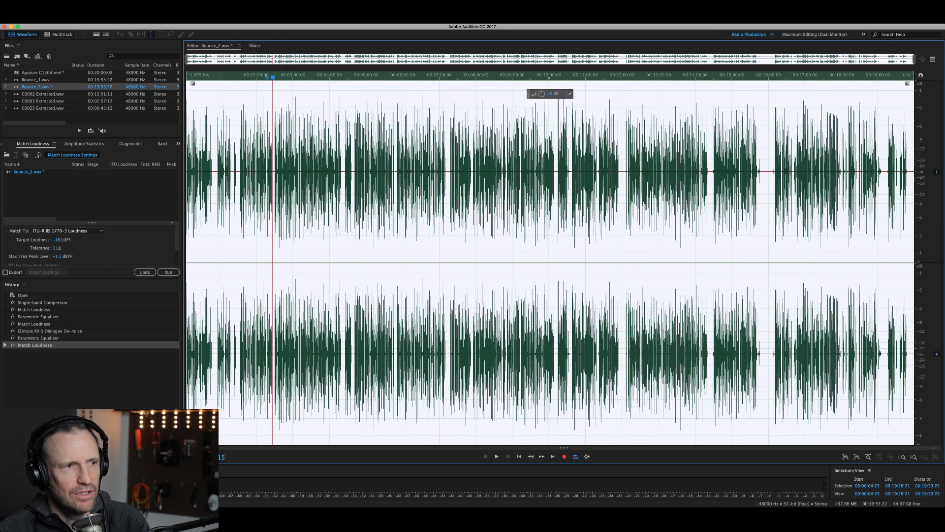
key(space)
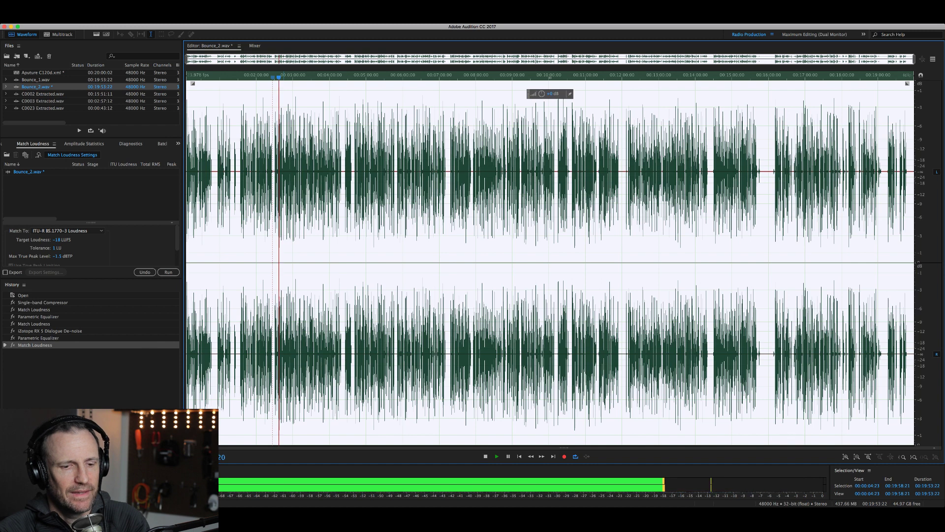
key(space)
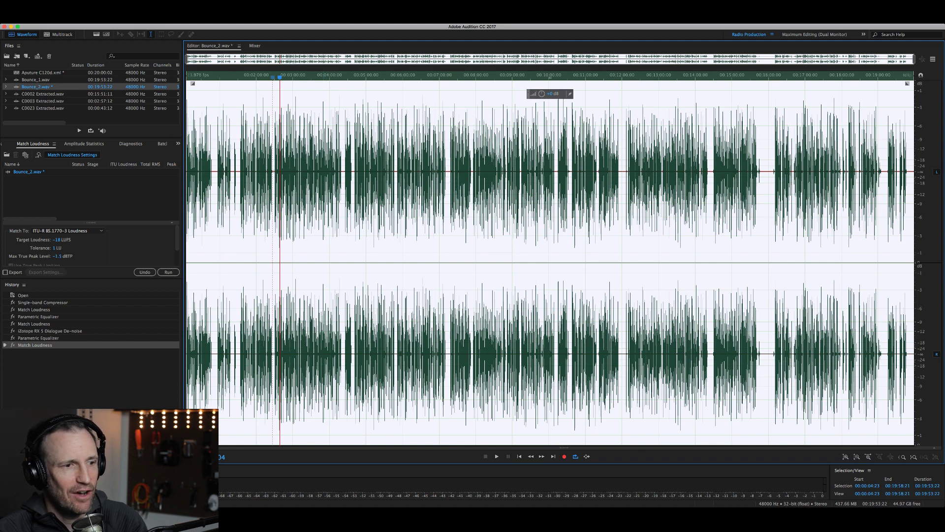
key(super+s)
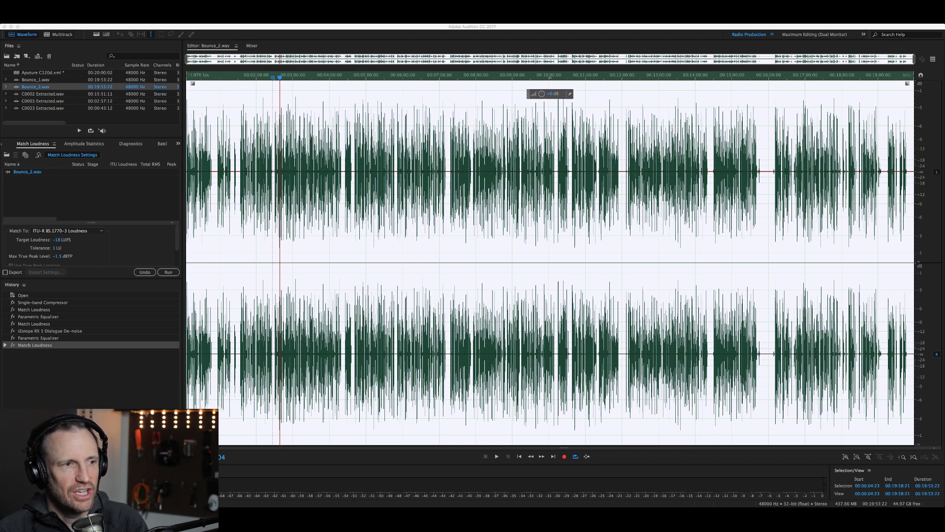
Clear the audio selection by placing the playhead at 00:04:32:20 in Bounce_2.wav
key(super+Tab)
click(350, 197)
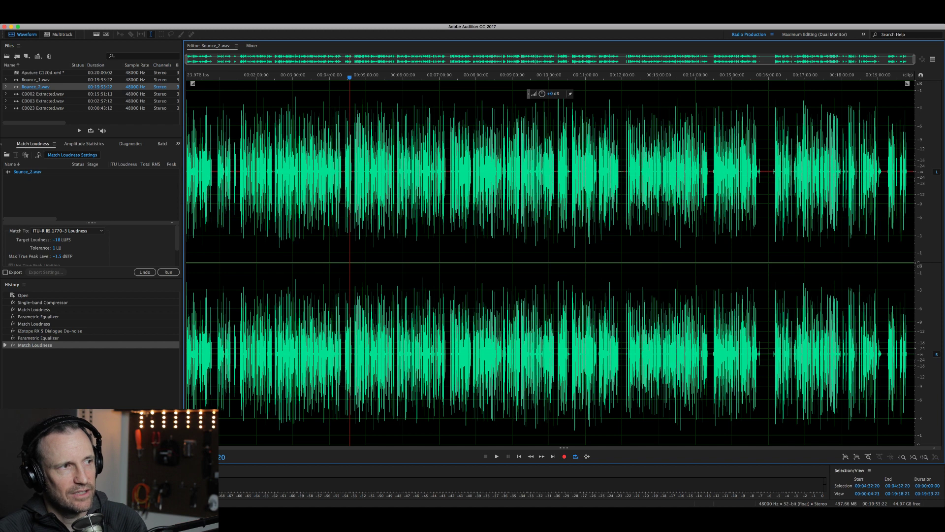
key(super+Tab)
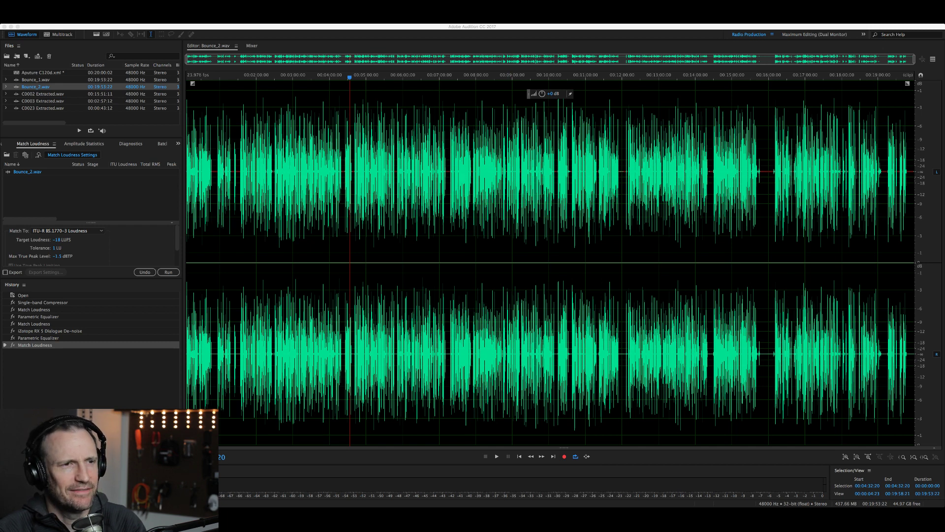
key(Return)
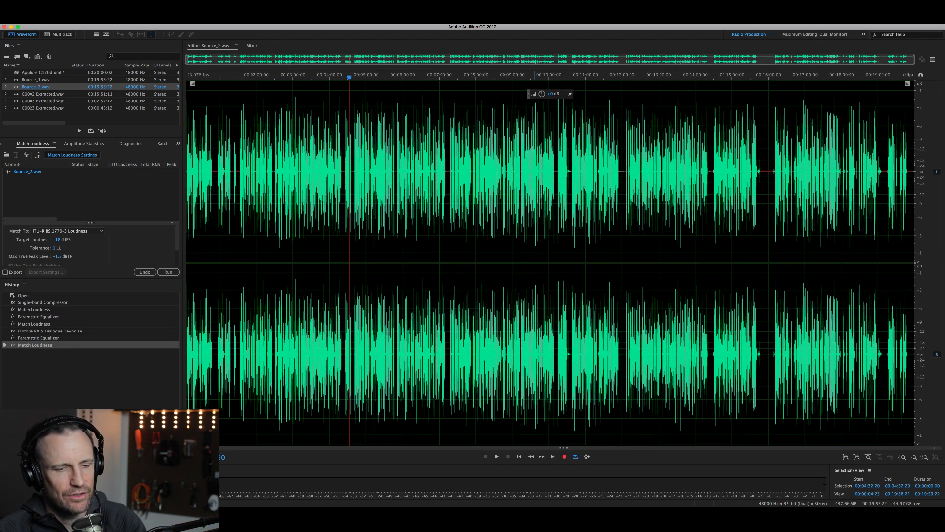
Switch to Premiere Pro, deselect the talking-head clip, and place the Final Seq playhead at 00:06:31:07
key(super+Tab)
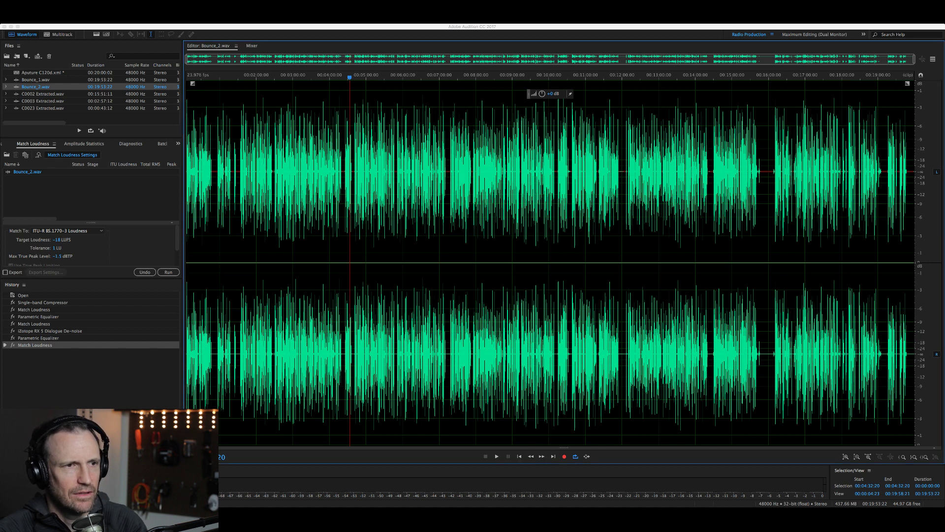
key(super+s)
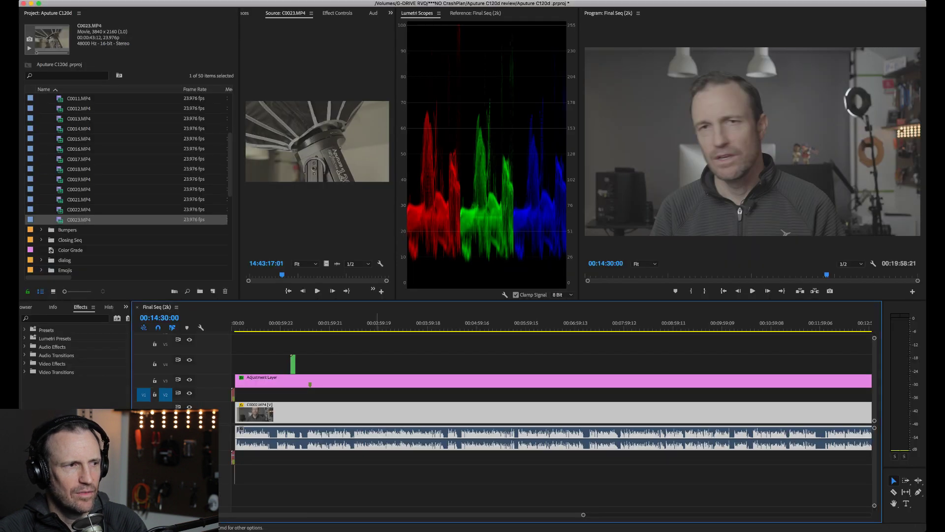
key(d)
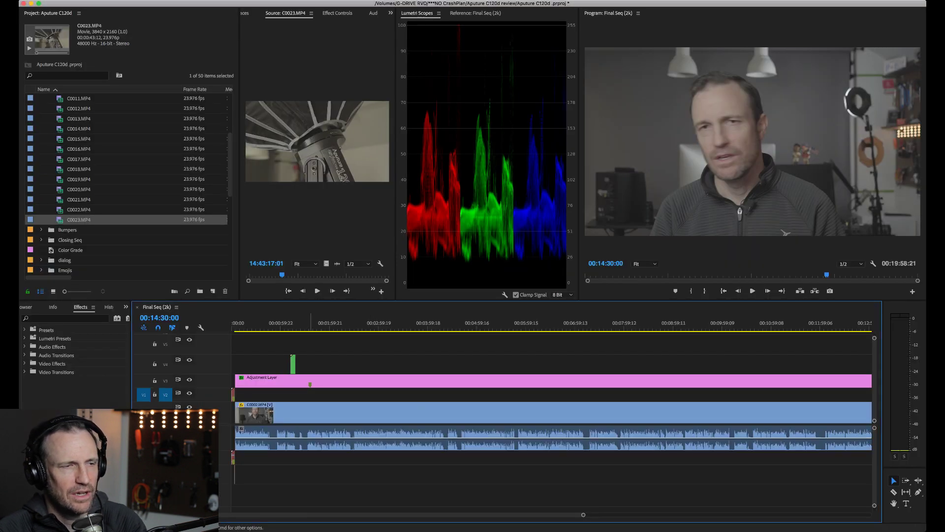
key(super+Tab)
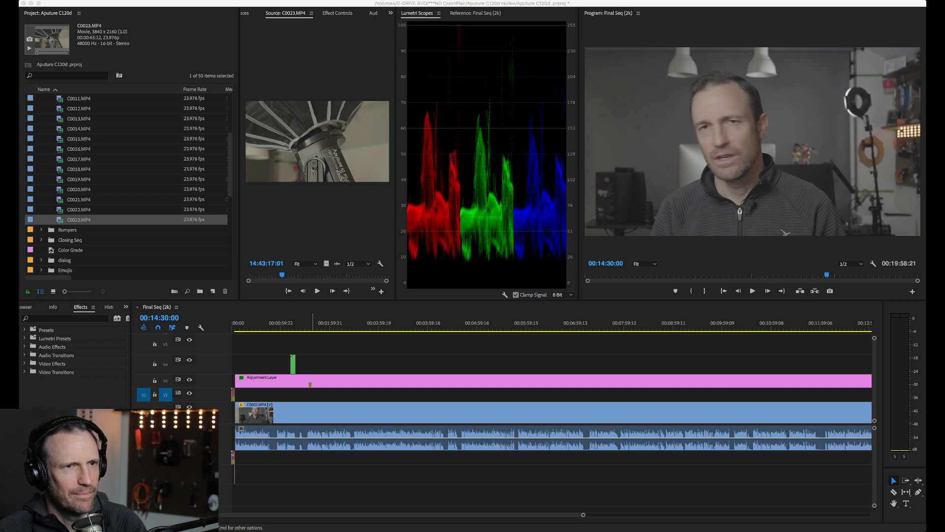
click(552, 323)
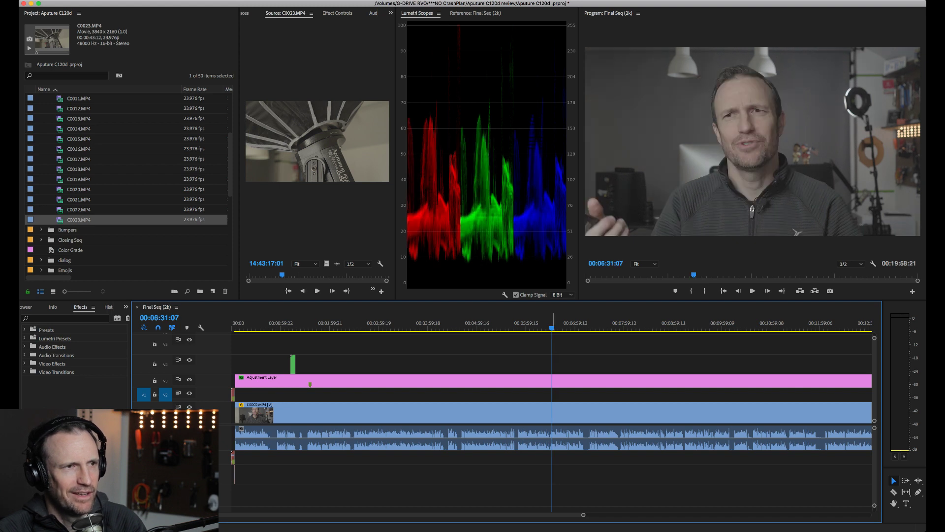
key(super+Tab)
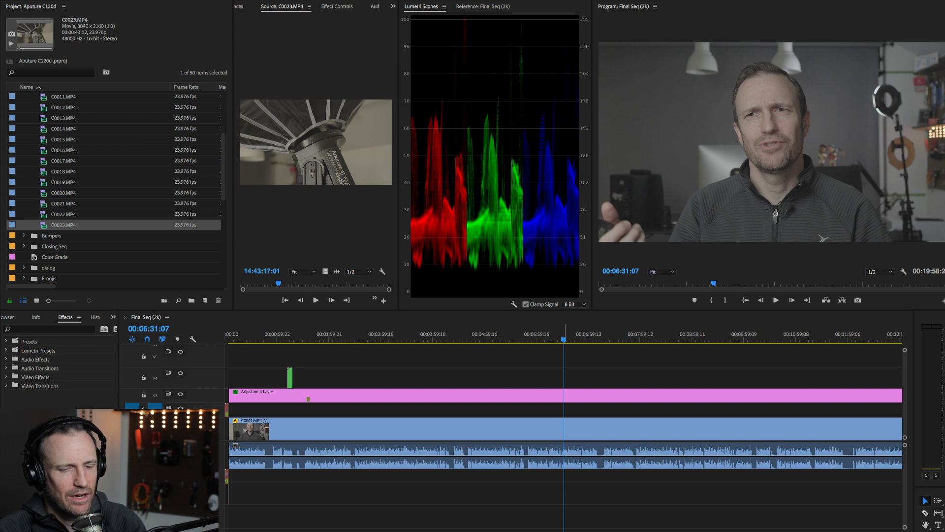
Add Aputure Final Audio.wav to the free audio track beneath the existing audio, starting at the beginning of Final Seq
key(shift+3)
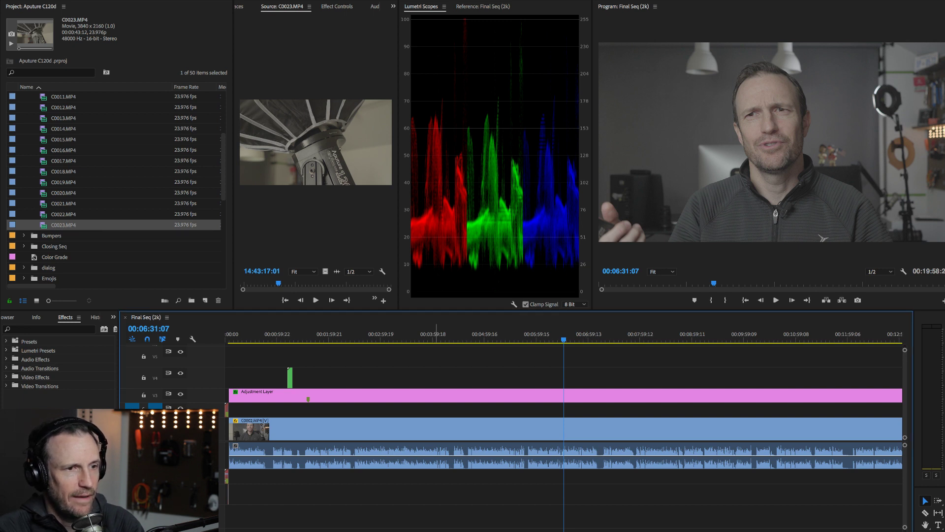
scroll(564, 428, down, 10)
scroll(564, 428, up, 10)
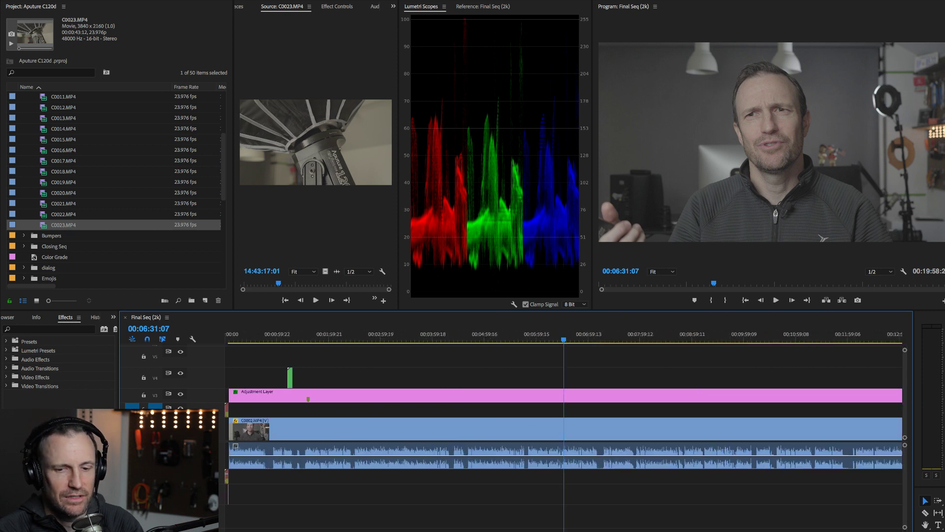
key(minus)
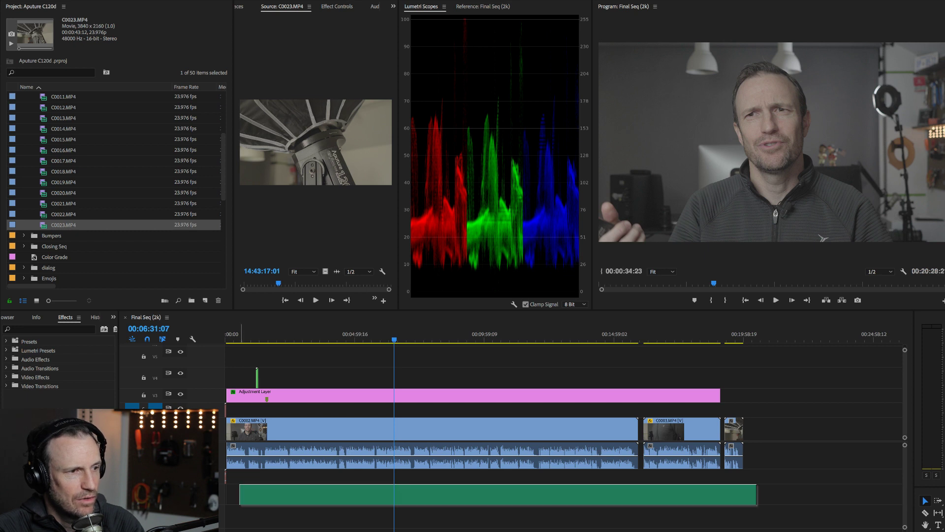
drag(243, 494, 226, 517)
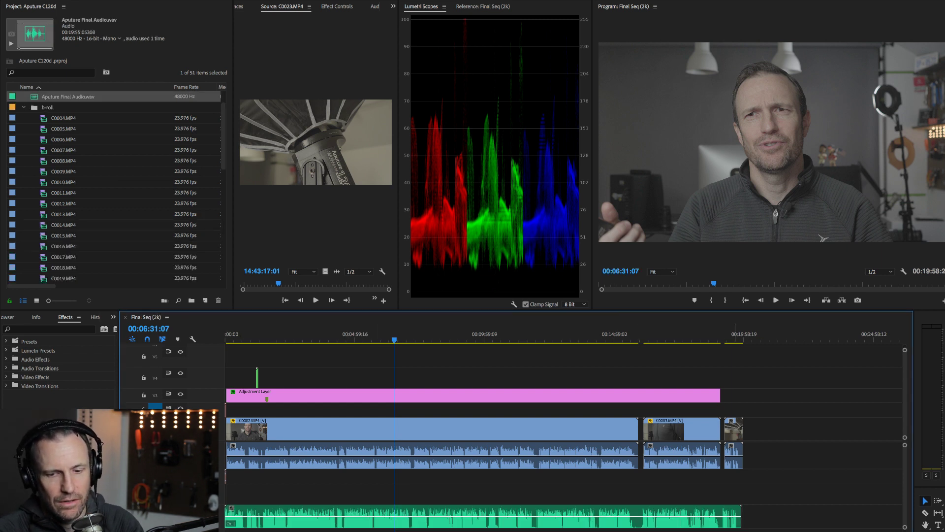
Compare the ends of the processed audio and the camera audio around 00:19:40:13
click(736, 335)
key(equal)
key(equal)
key(equal)
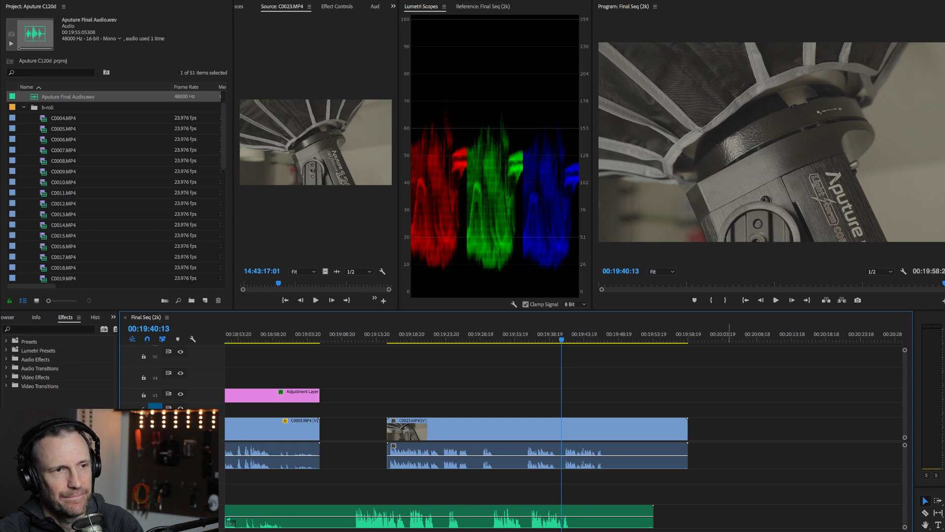
key(minus)
key(minus)
key(minus)
key(minus)
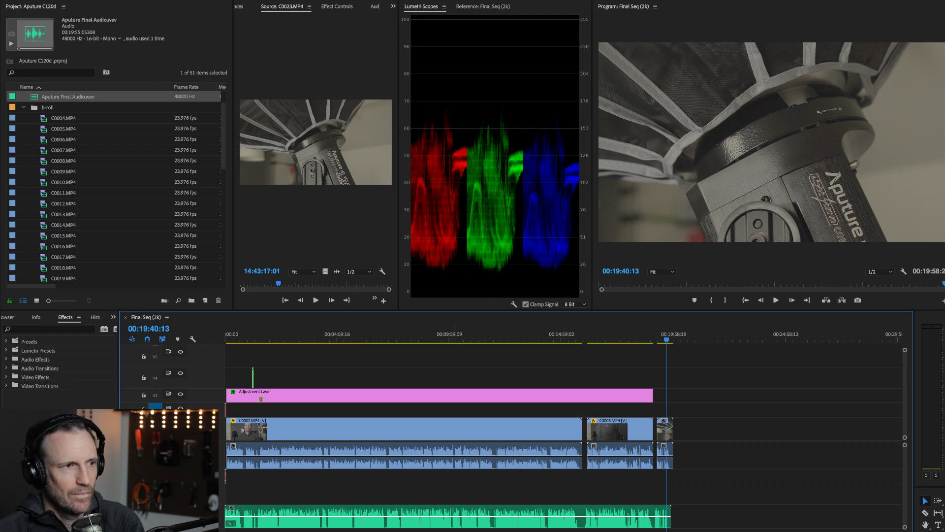
Move the Aputure Final Audio.wav clip so it starts exactly at the start of the C0002.MP4 clip
click(228, 335)
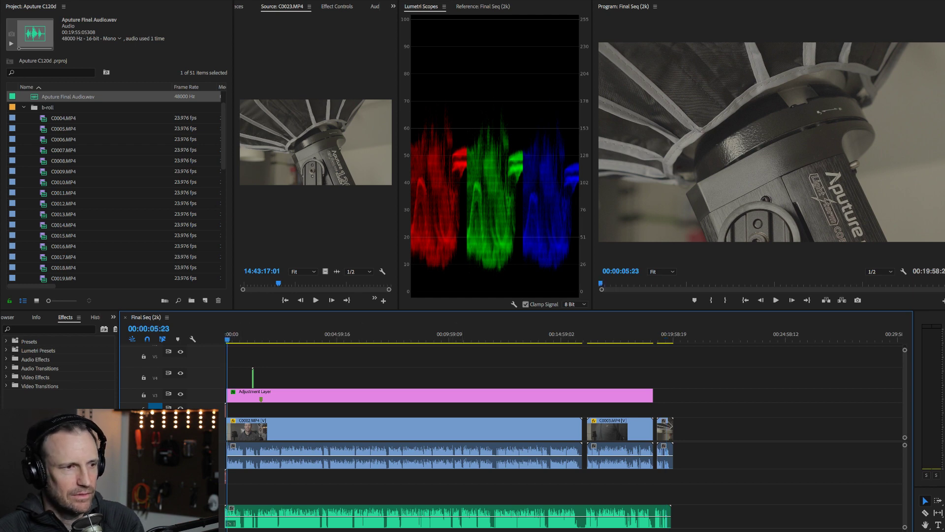
key(equal)
key(equal)
key(equal)
key(equal)
key(equal)
key(equal)
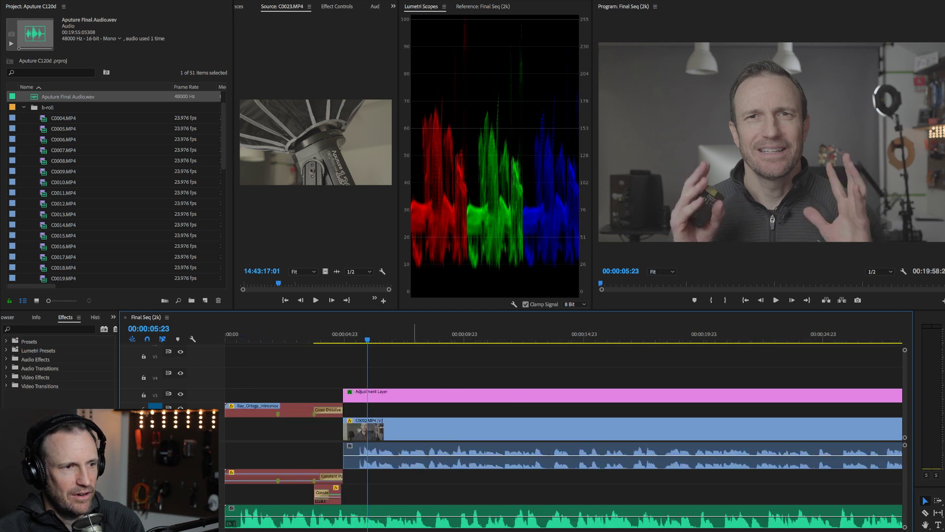
drag(405, 518, 526, 517)
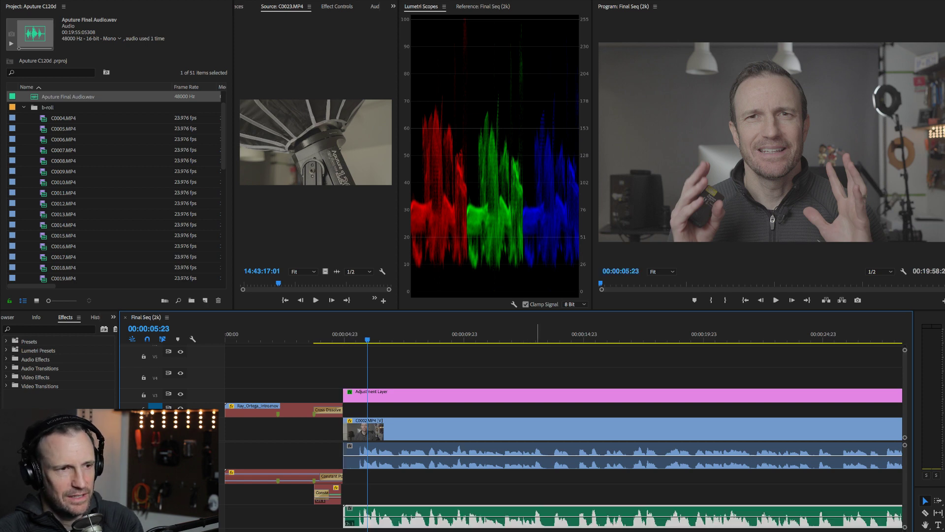
Check the processed audio's alignment at the end of the sequence by playing the C0023.MP4 clip from 00:19:18:03
key(backslash)
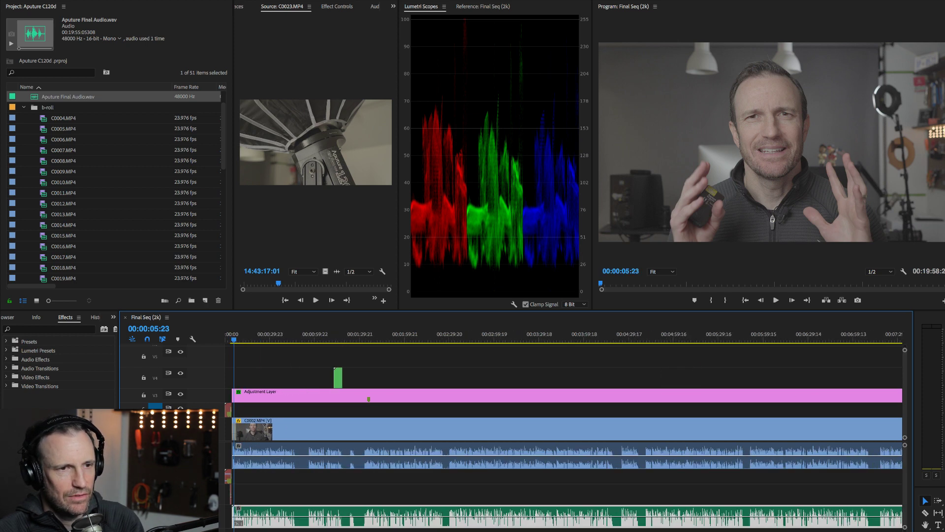
scroll(563, 428, right, 15)
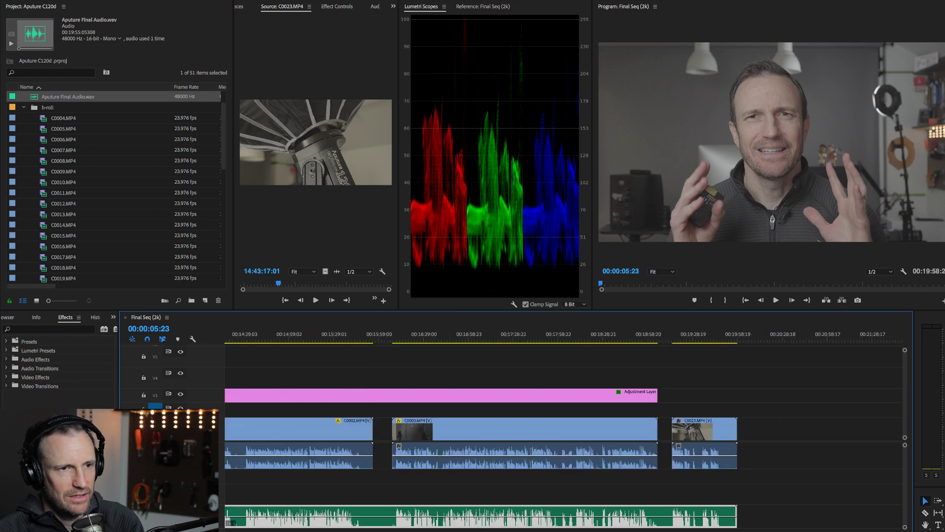
click(676, 335)
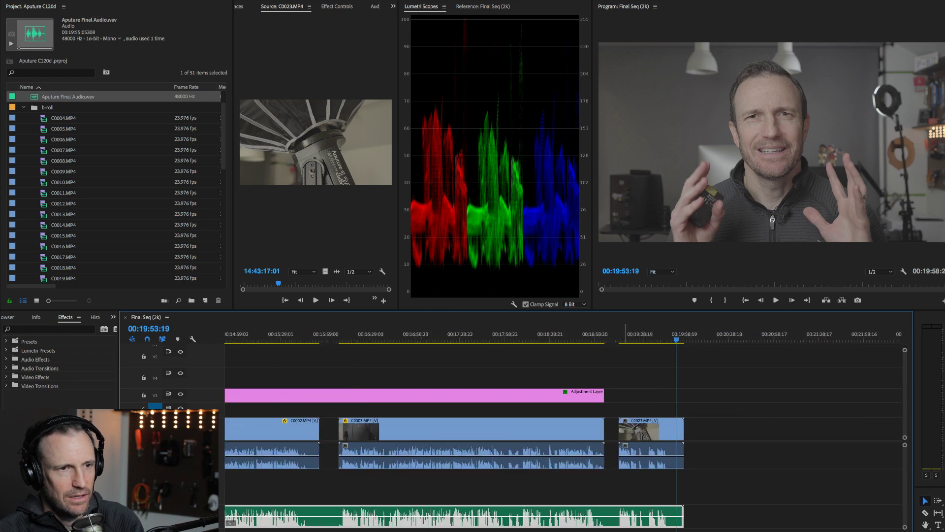
click(629, 335)
click(623, 335)
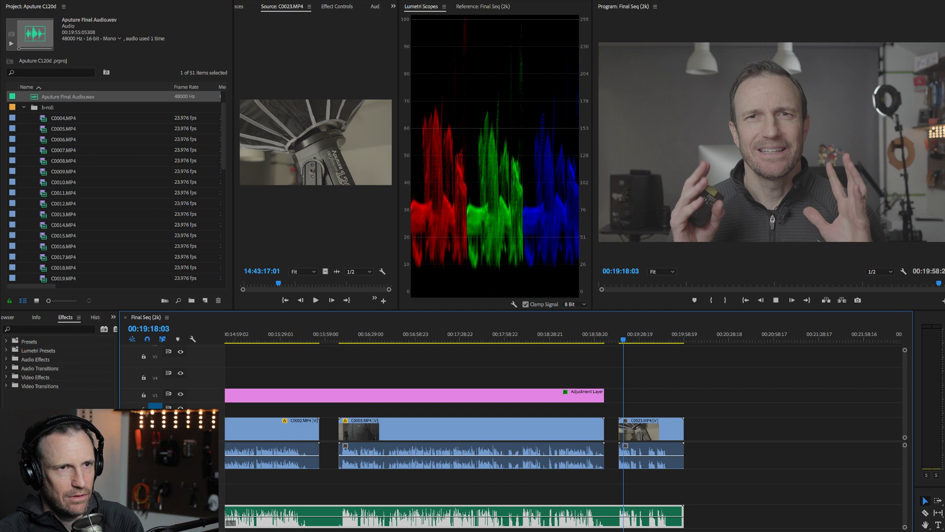
key(space)
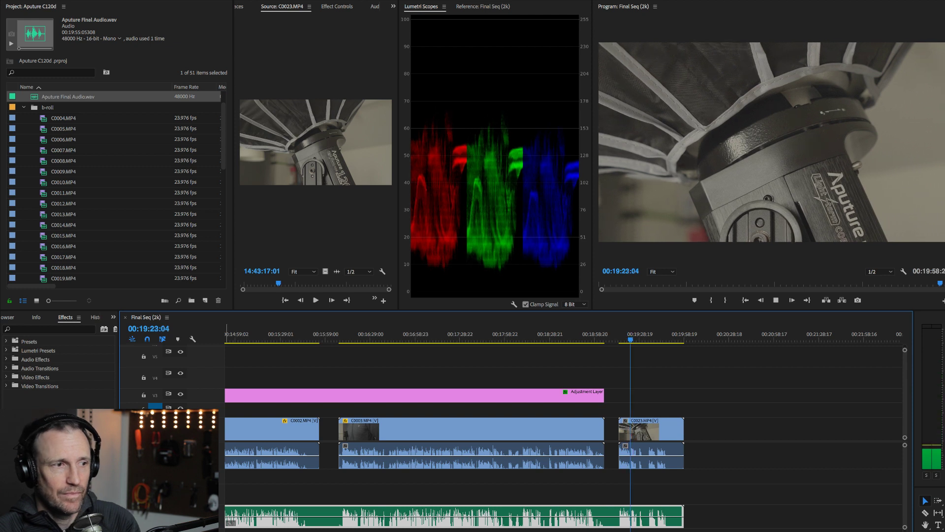
key(space)
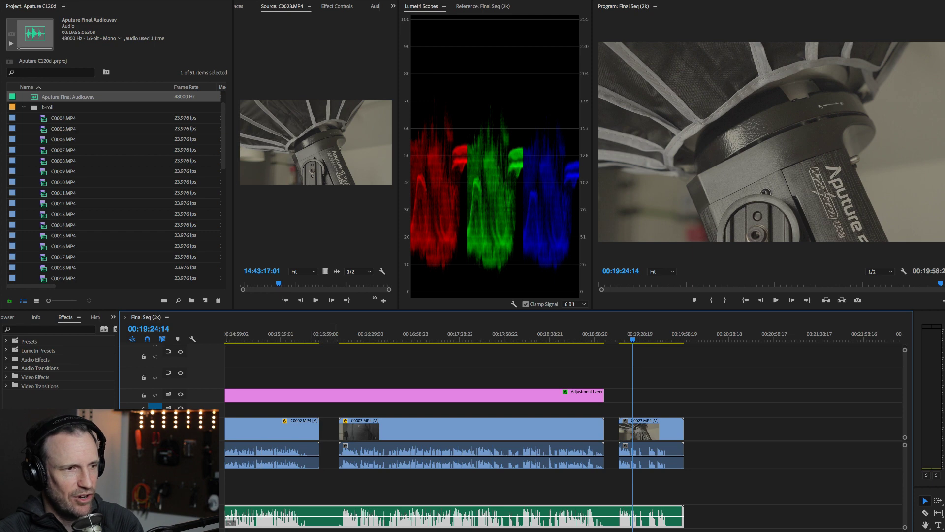
scroll(564, 428, left, 10)
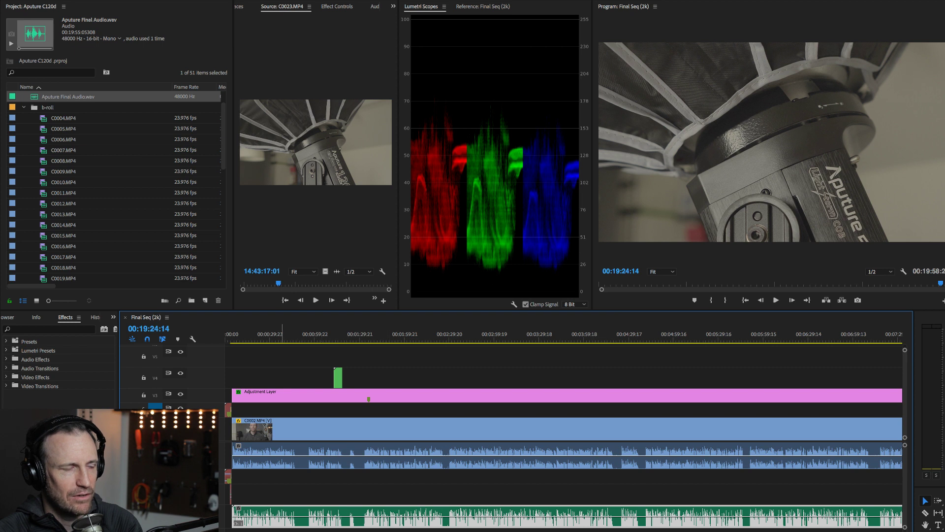
Preview the camera and processed audio together from 00:00:30:22 and from about 00:00:49
click(270, 334)
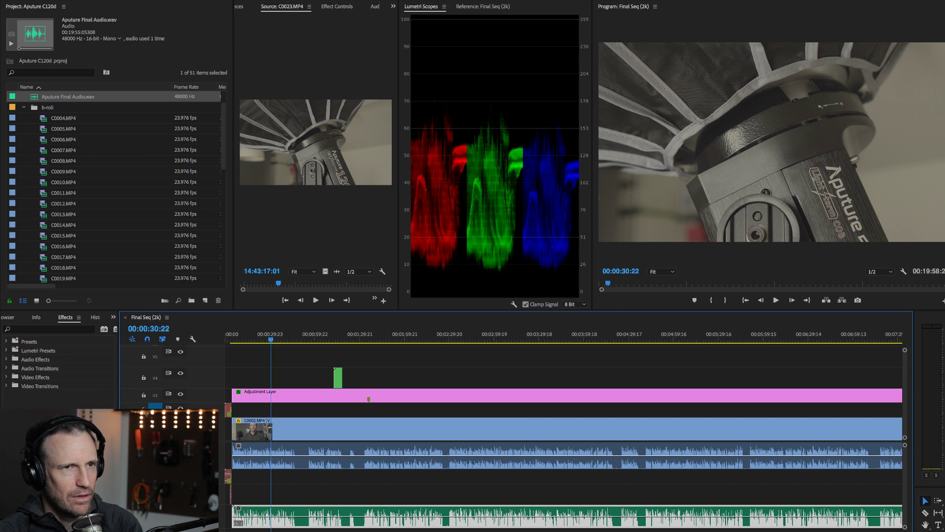
key(space)
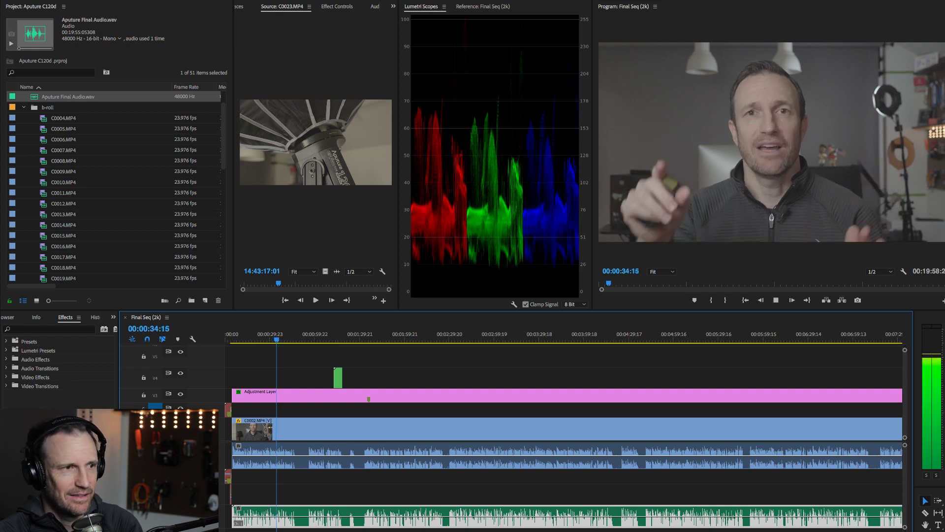
key(space)
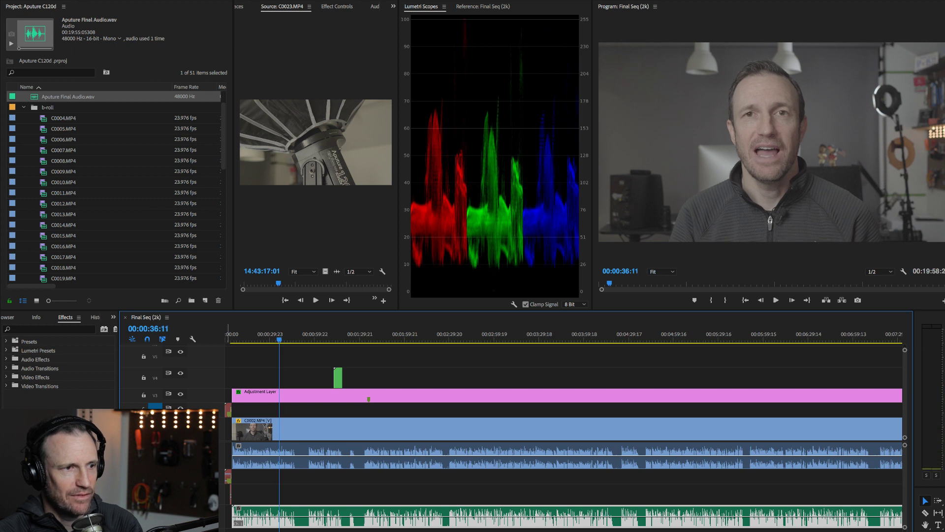
click(300, 334)
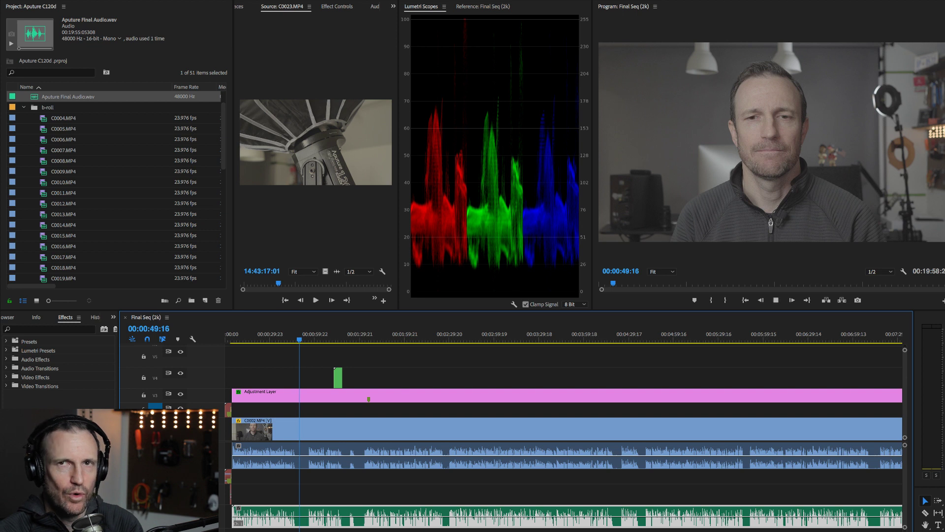
key(space)
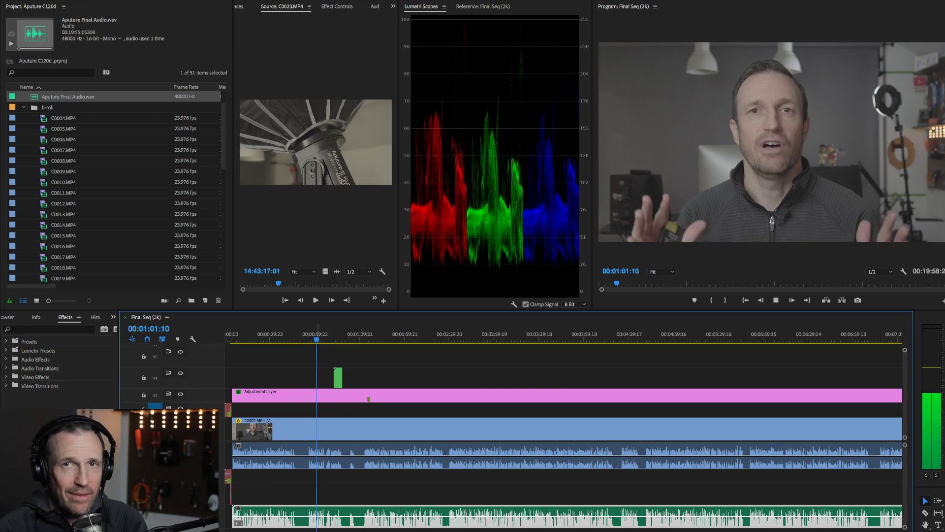
key(space)
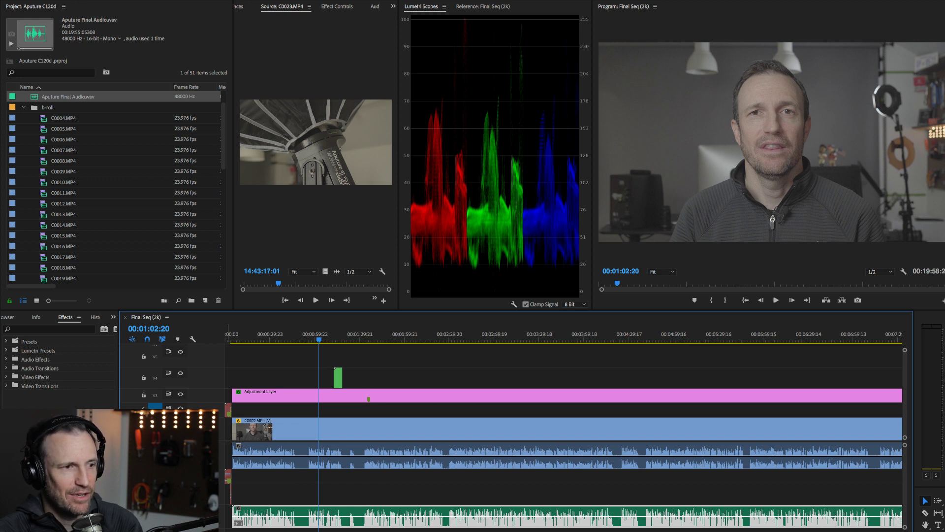
Replay the dialogue from 00:00:50:13 and from about 00:00:59 to check the sync of the two audio tracks
click(301, 333)
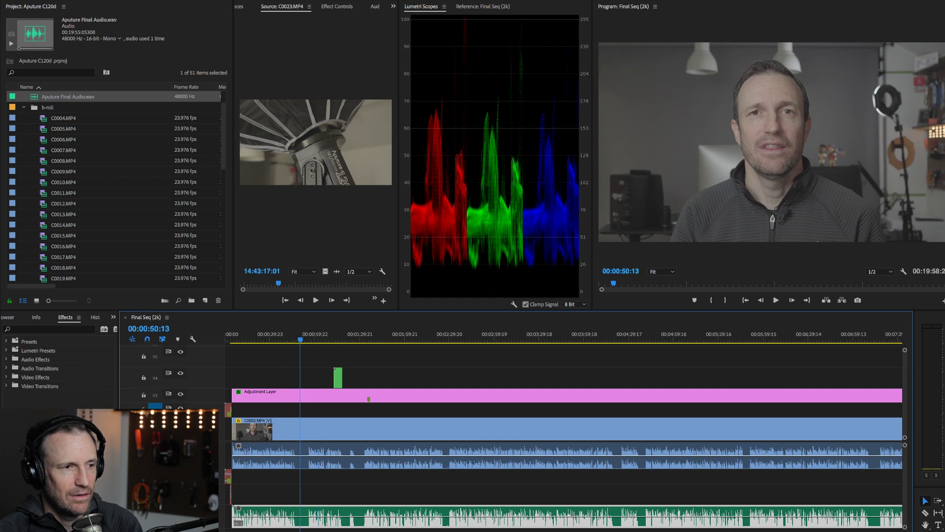
key(space)
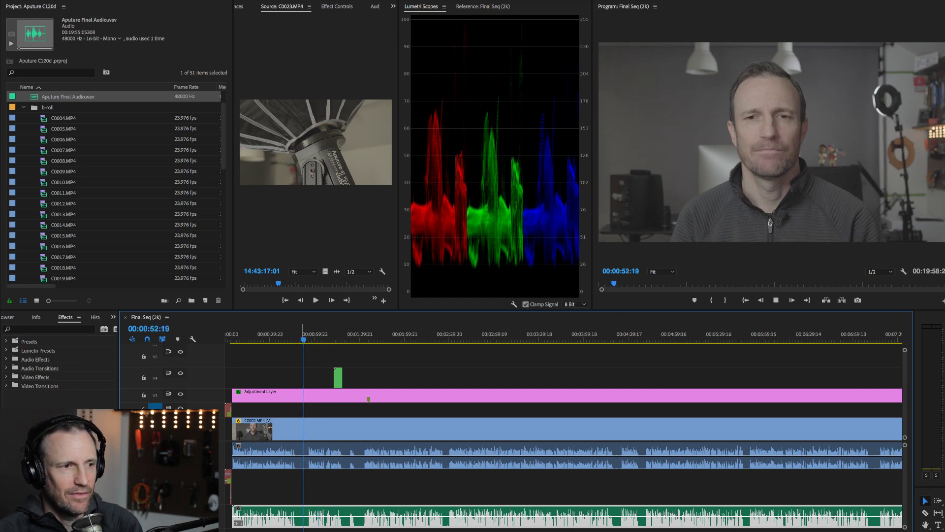
click(313, 338)
key(j)
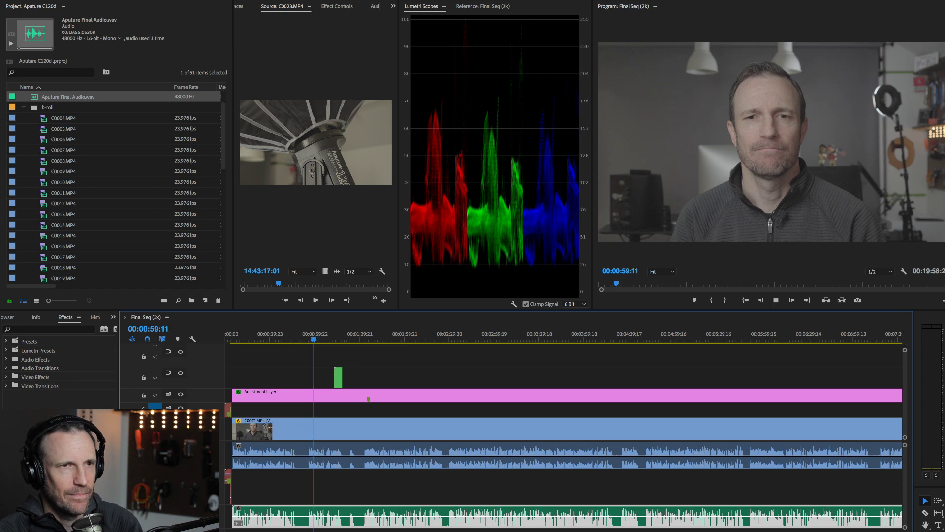
key(l)
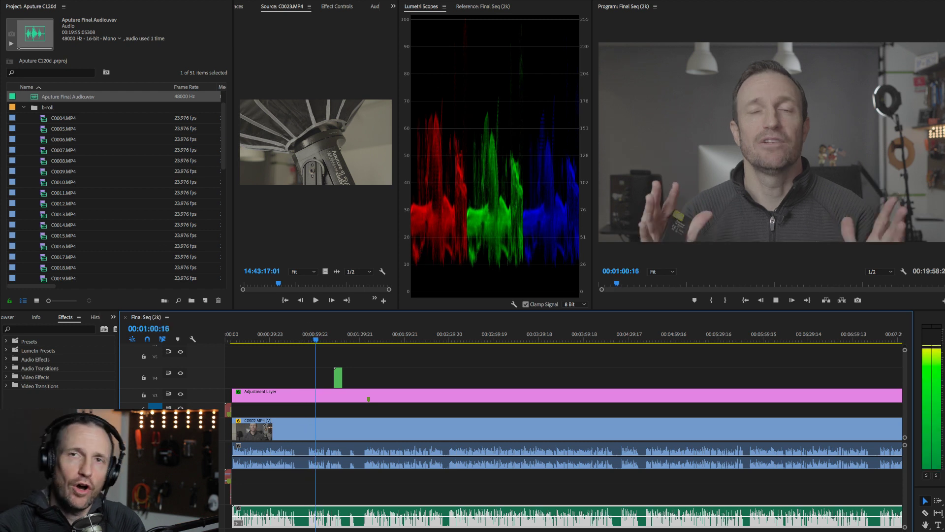
key(k)
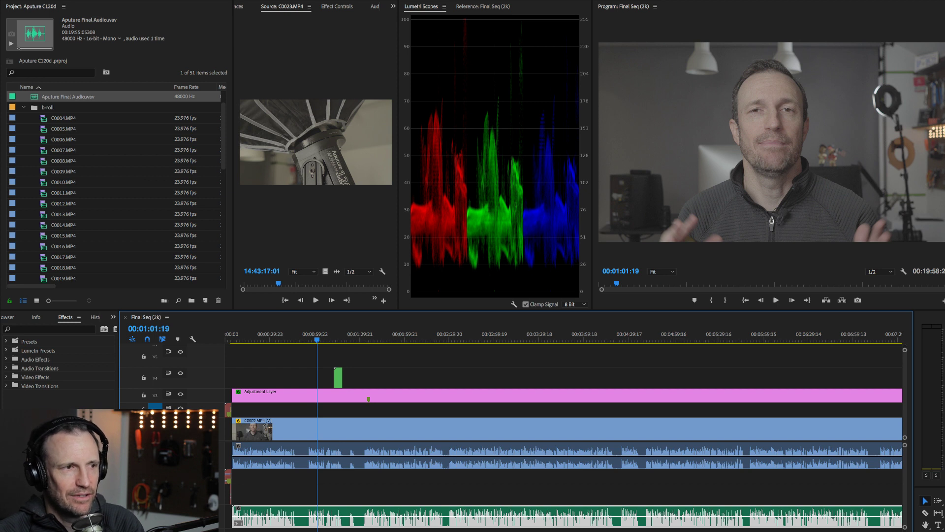
key(space)
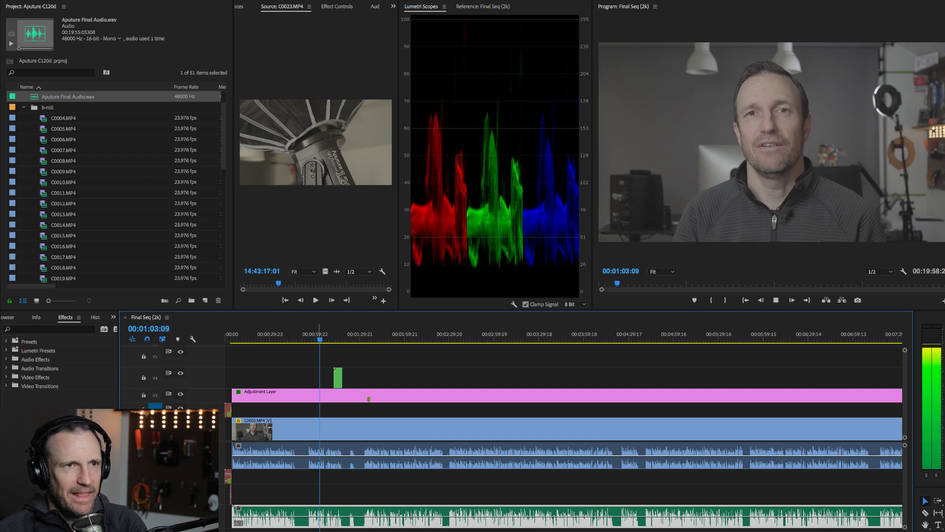
key(space)
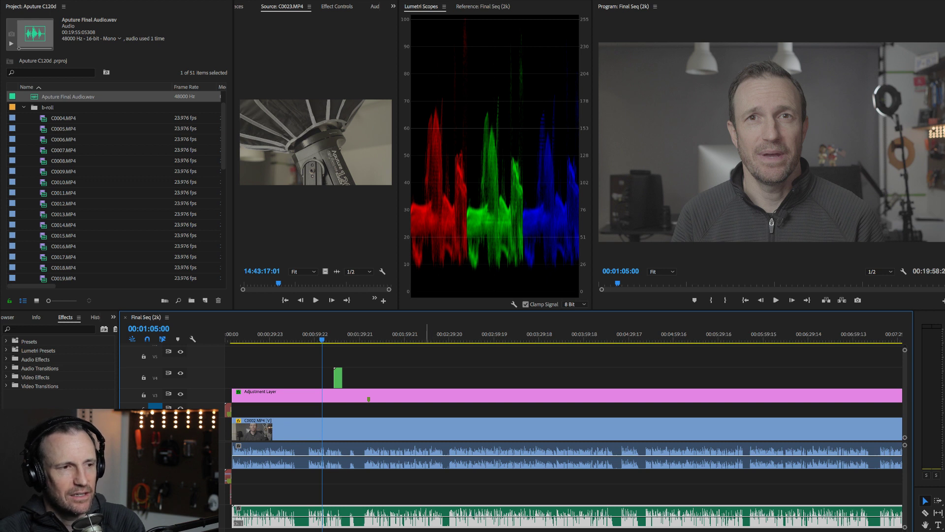
Try to merge C0002.MP4 with the Aputure Final Audio.wav clip, and undo the merge
click(431, 428)
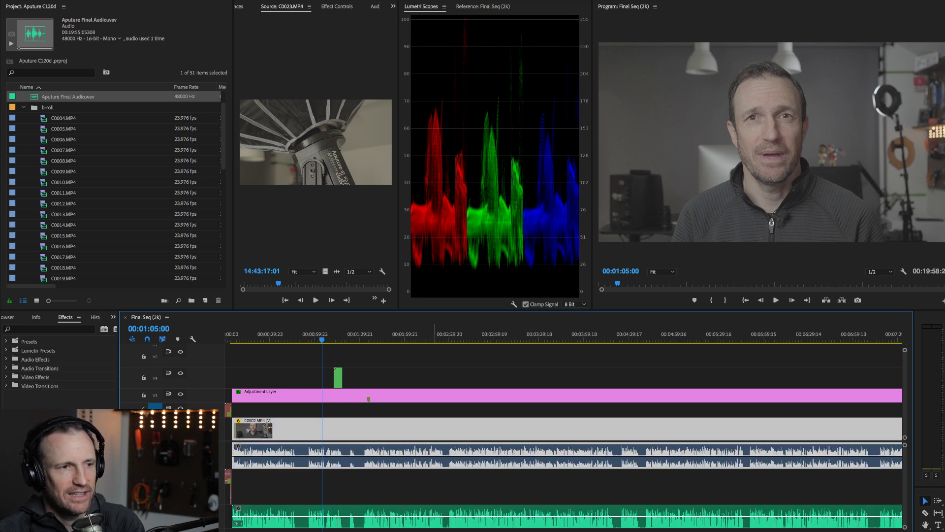
shift+click(435, 517)
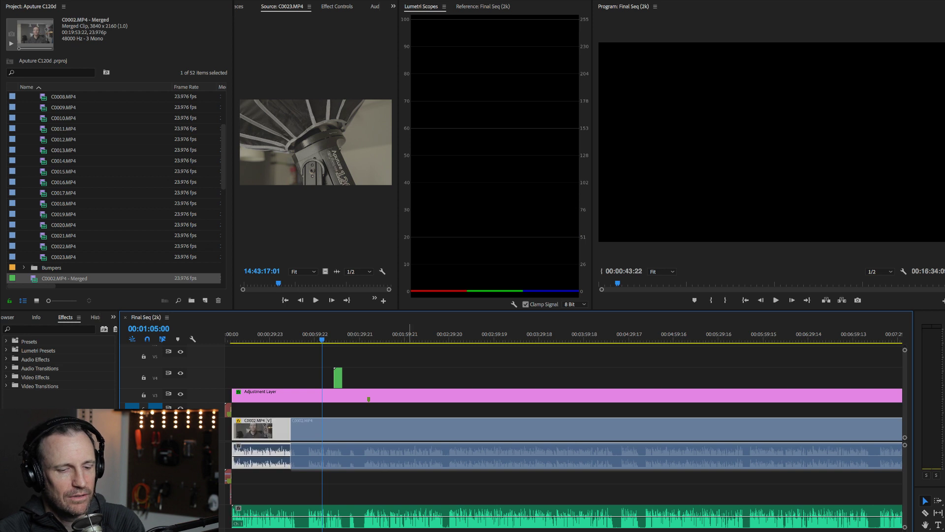
key(ctrl+z)
key(ctrl+z)
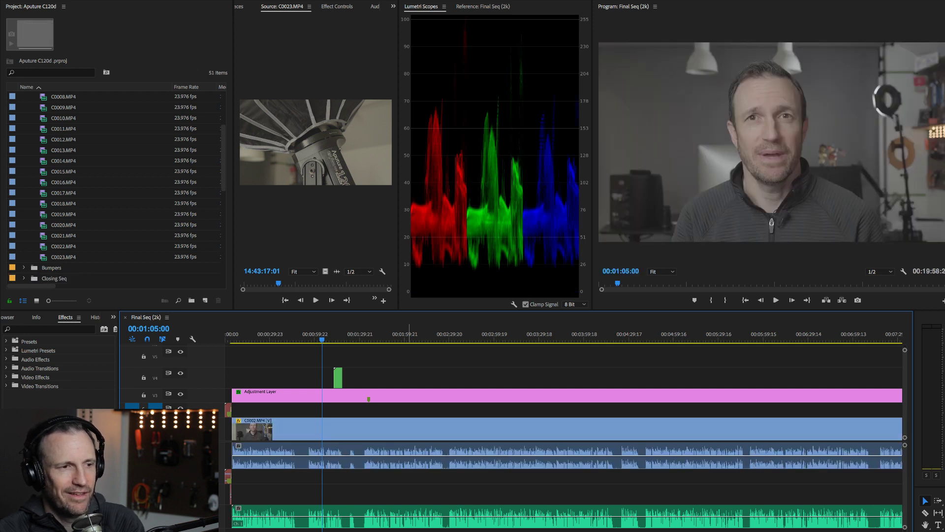
Select C0002.MP4 together with the Aputure Final Audio.wav clip and shift both about 38 seconds later in the timeline
key(ctrl+z)
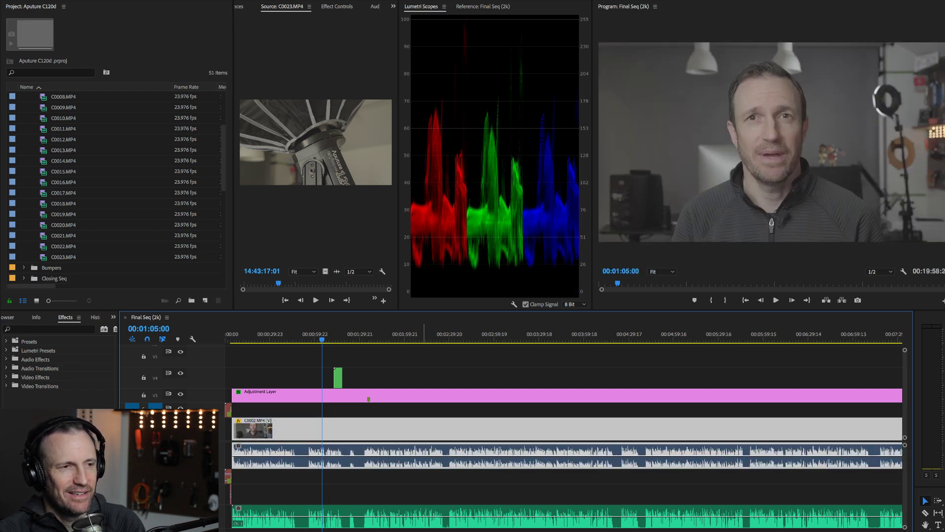
key(ctrl+z)
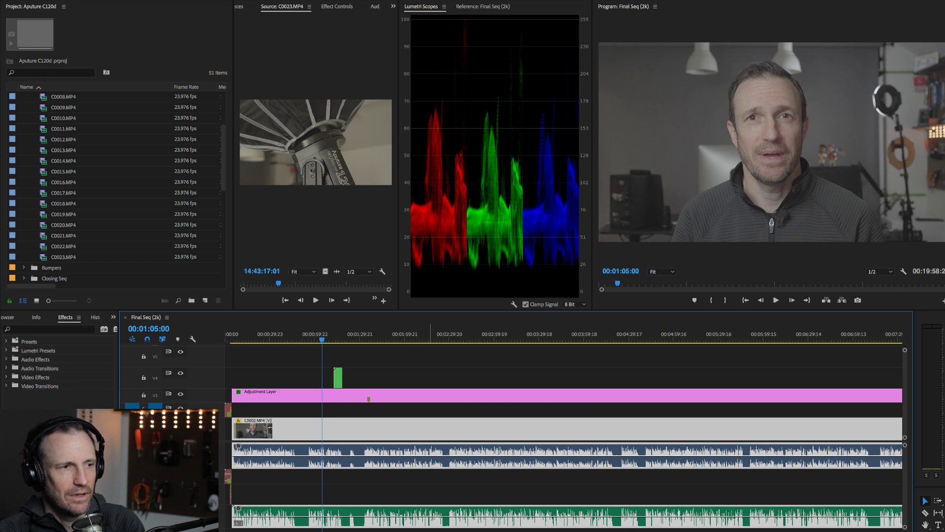
click(411, 428)
drag(410, 428, 467, 429)
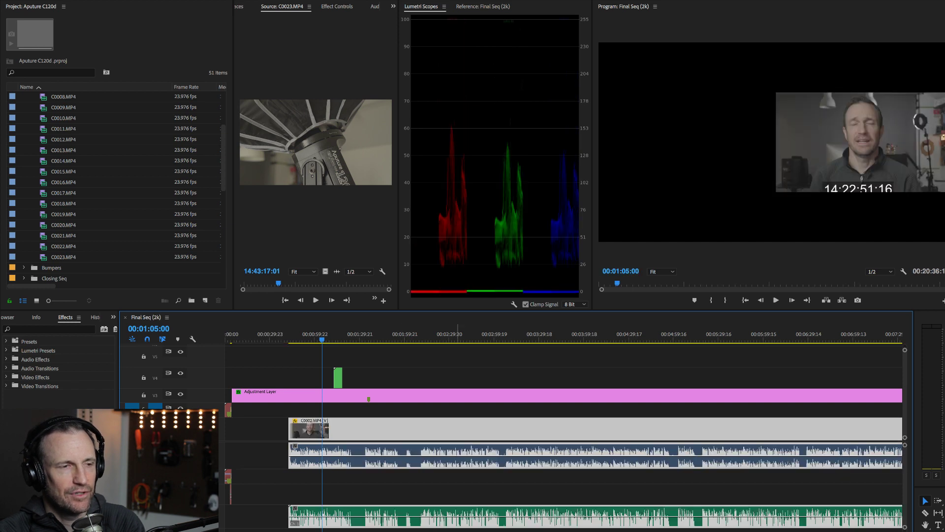
Undo the last clip shift and try moving the nested C0002.MP4 video about 34 seconds later without its audio
key(ctrl+z)
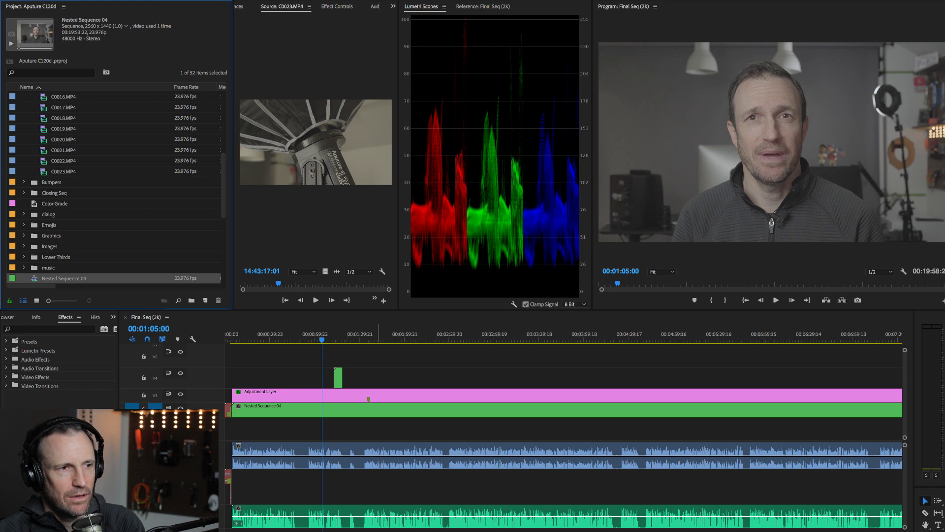
click(383, 410)
drag(382, 409, 428, 410)
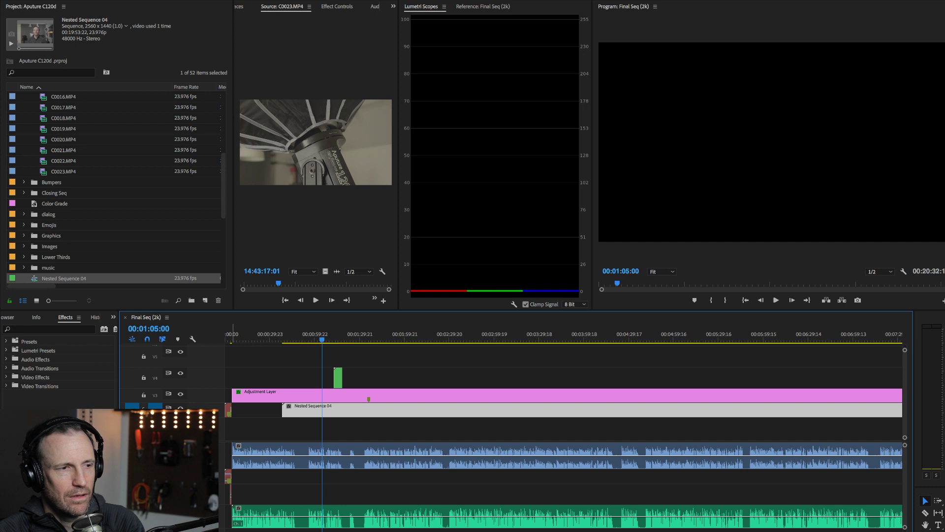
key(space)
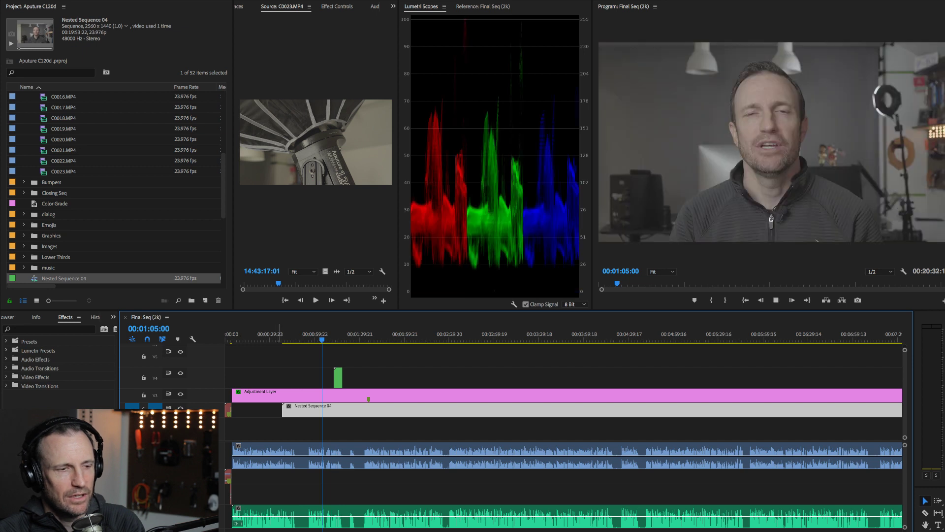
key(space)
key(ctrl+z)
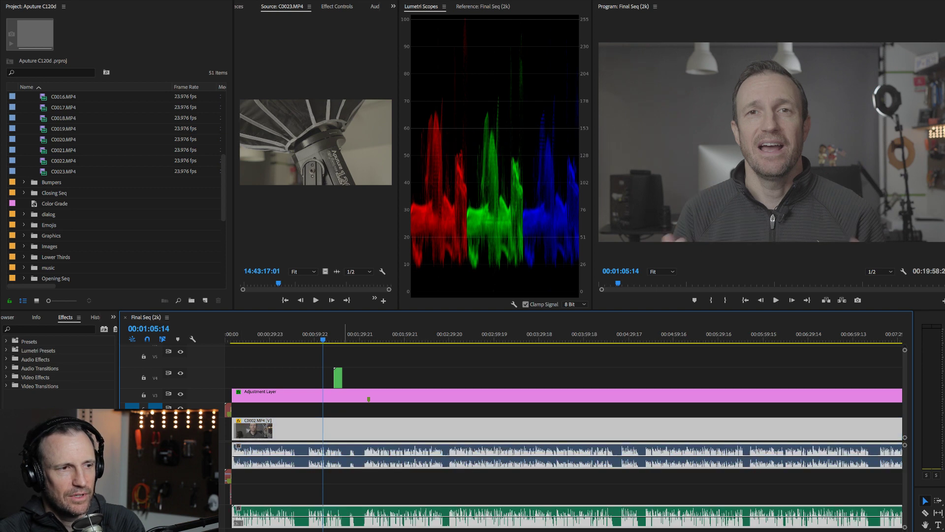
Try shifting C0002.MP4 and its processed audio together about 28 seconds later in the timeline
key(d)
drag(346, 429, 387, 430)
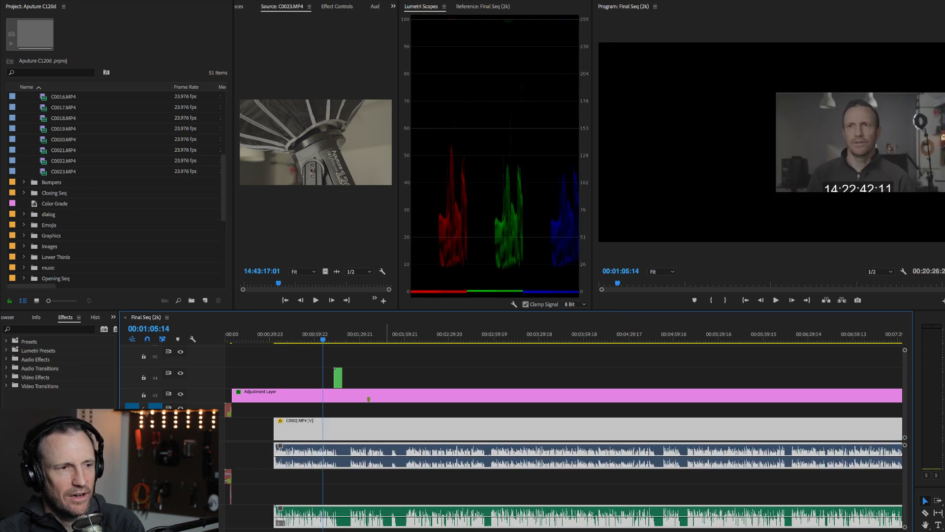
key(ctrl+z)
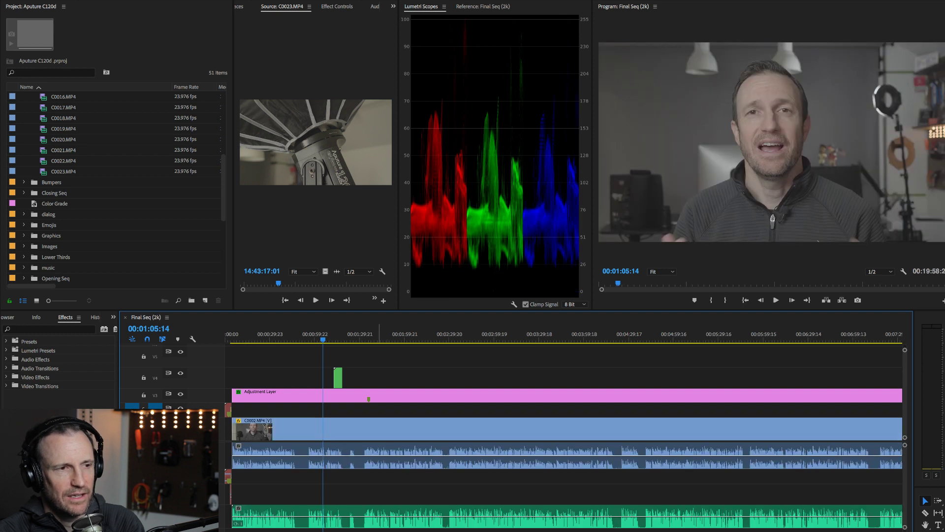
Try splitting the adjustment layer, C0002.MP4 and both audio tracks at about 00:02:28
key(c)
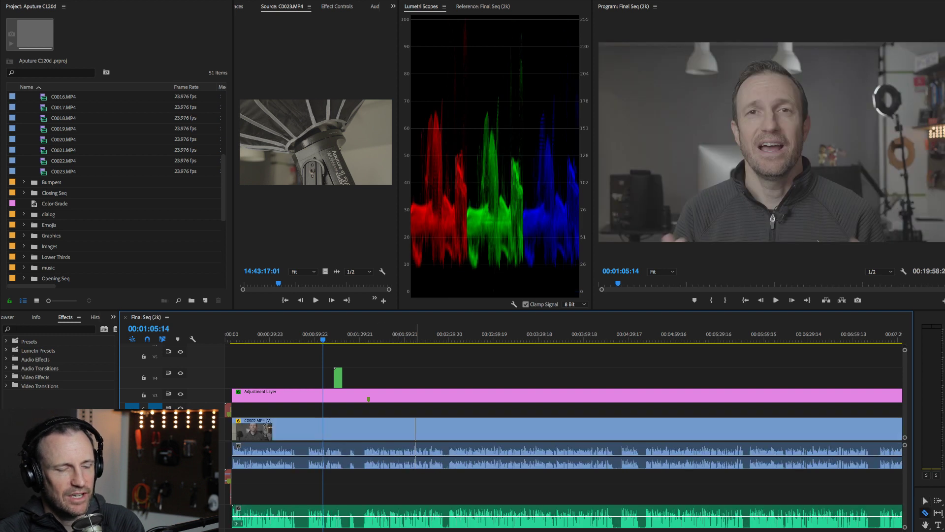
click(416, 429)
key(ctrl+z)
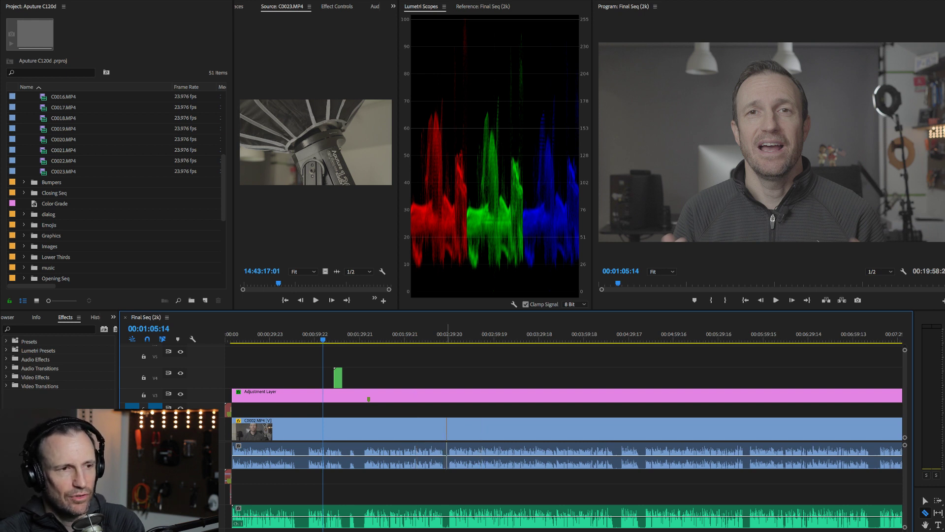
key(shift)
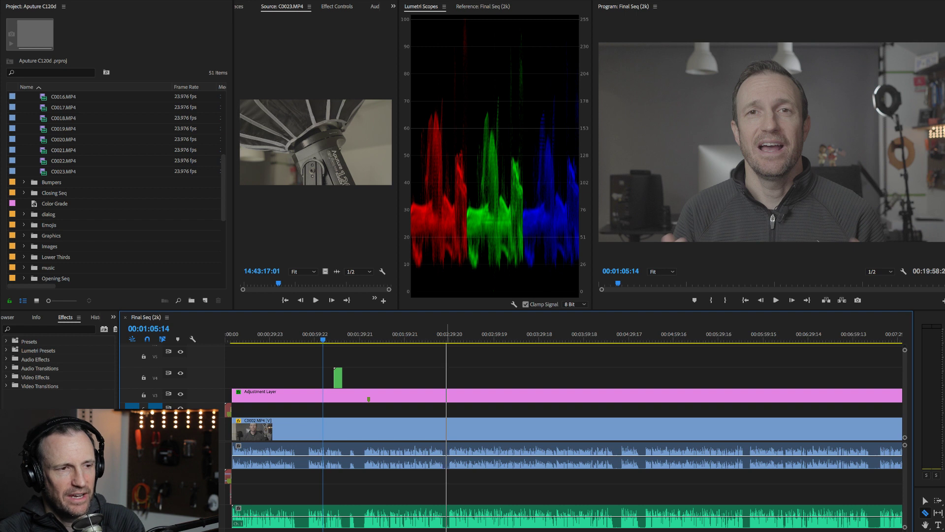
shift+click(446, 428)
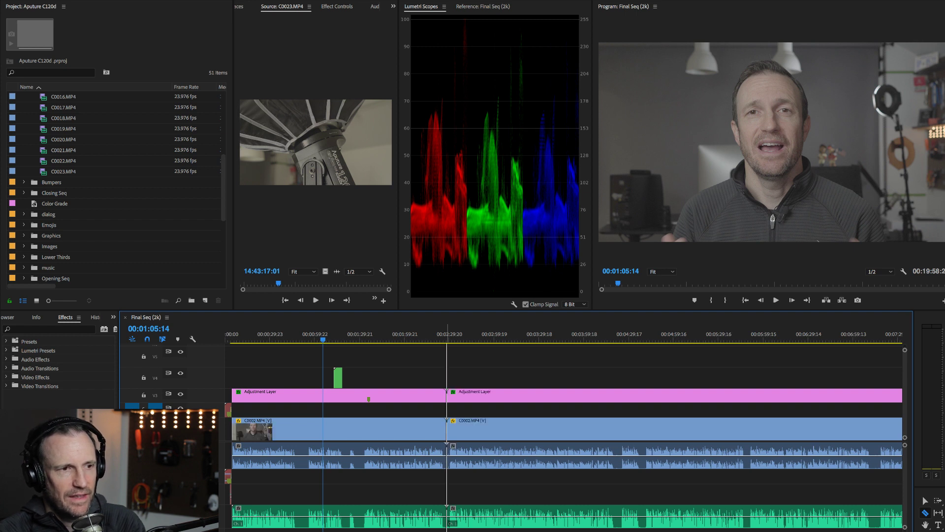
key(v)
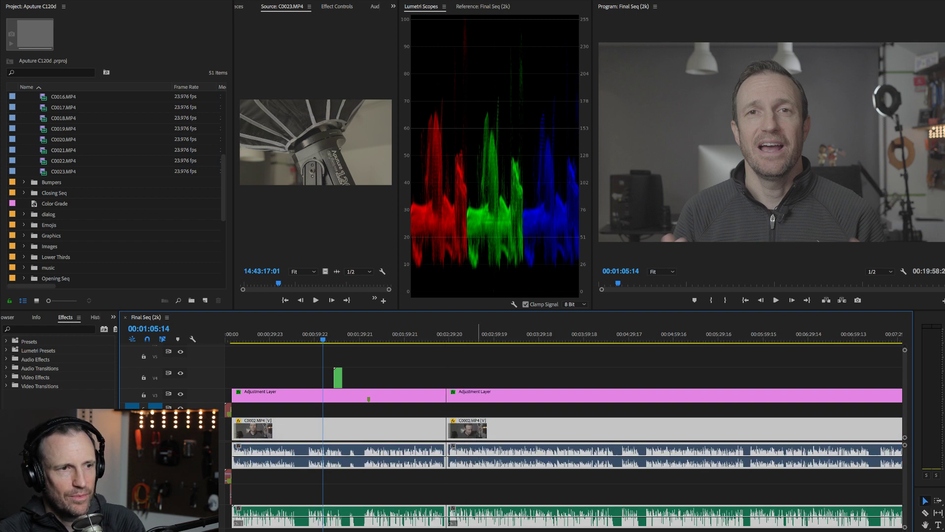
Try moving the second part of C0002.MP4 with its audio later, and undo the move and the split
drag(446, 428, 485, 429)
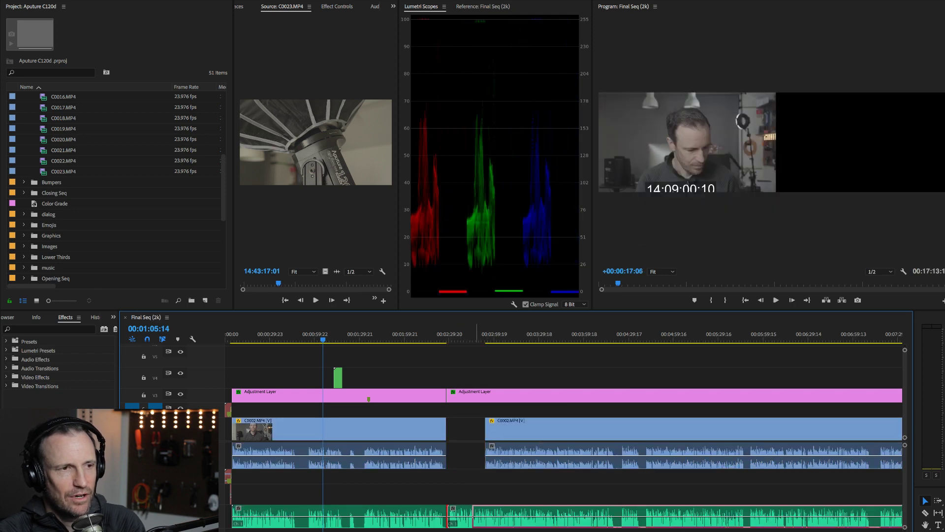
key(ctrl+z)
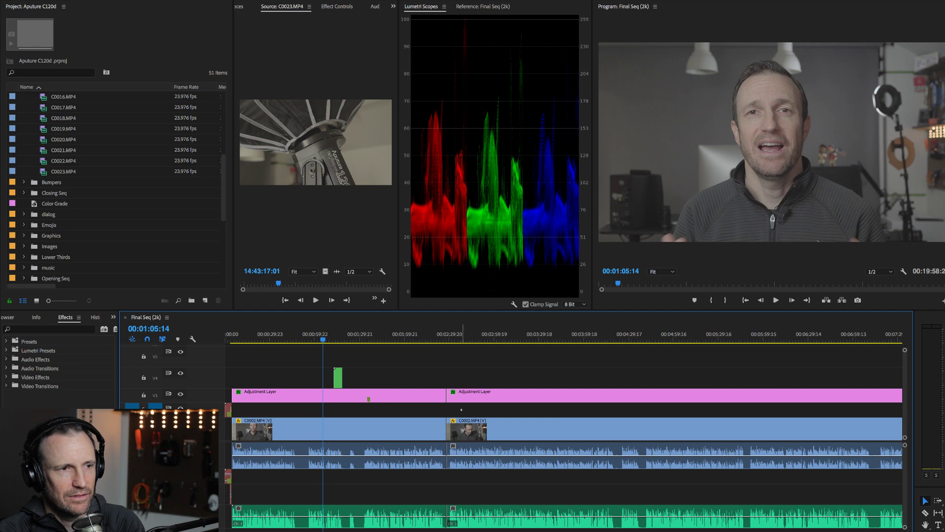
key(ctrl+a)
drag(450, 428, 496, 428)
key(ctrl+z)
key(ctrl+z)
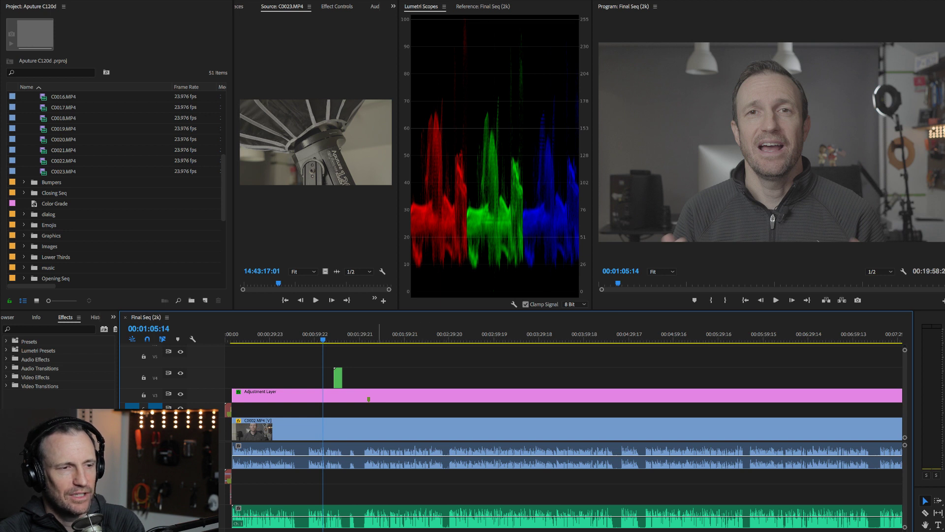
Try splitting all the clips at about 00:01:42 and moving the second part of C0002.MP4 with its audio later, and undo both
scroll(379, 423, right, 5)
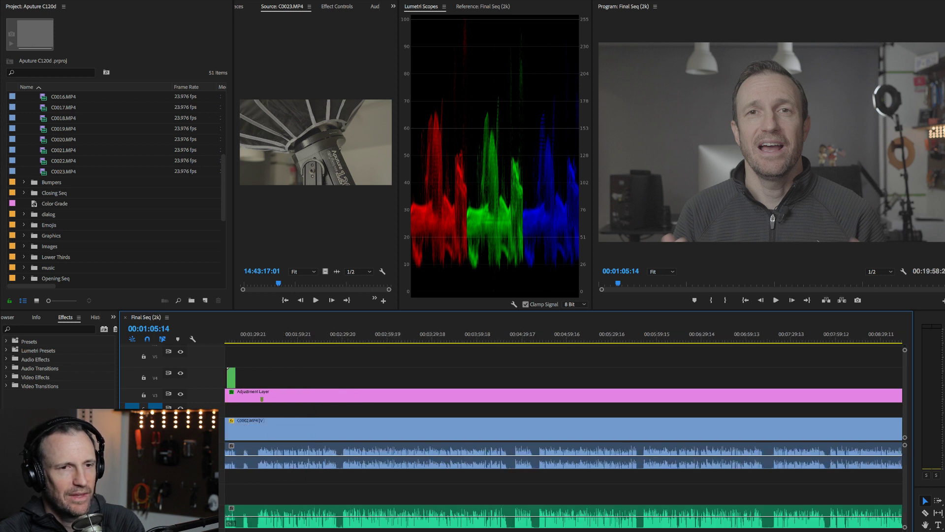
scroll(563, 430, right, 12)
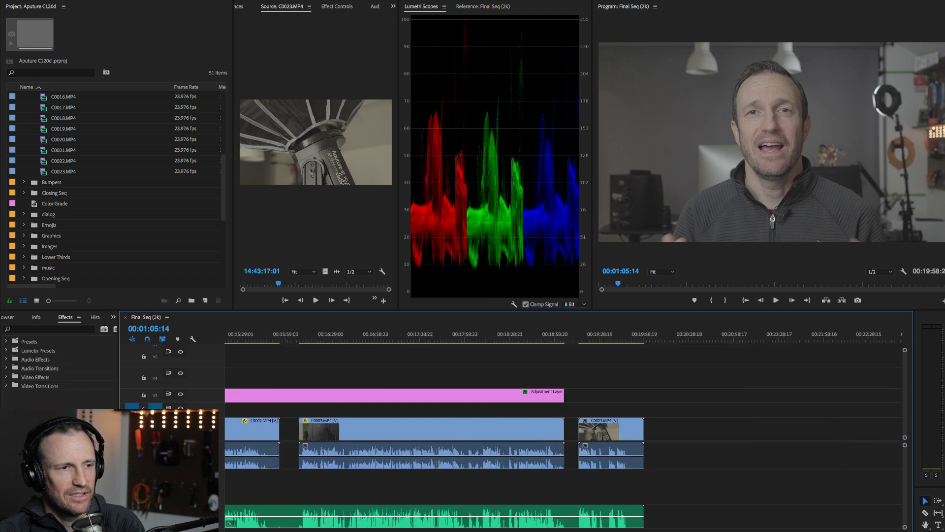
scroll(564, 430, left, 16)
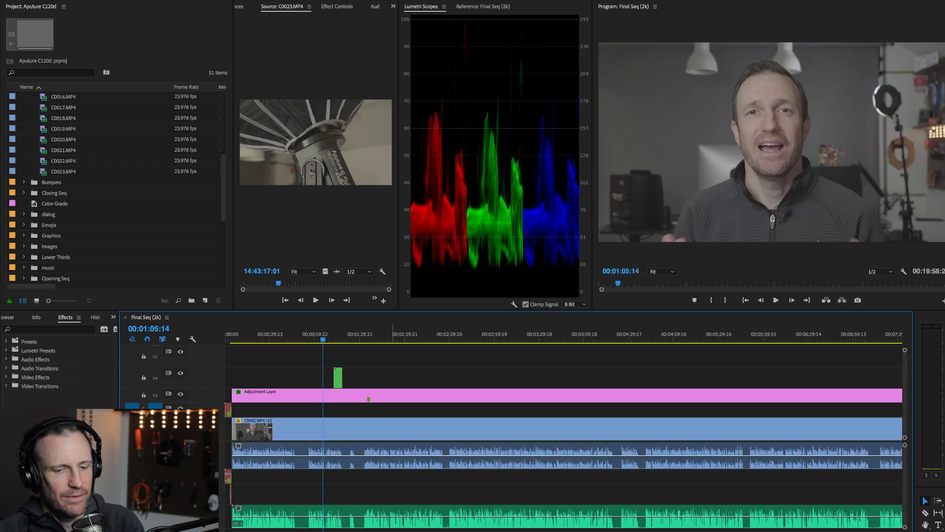
key(c)
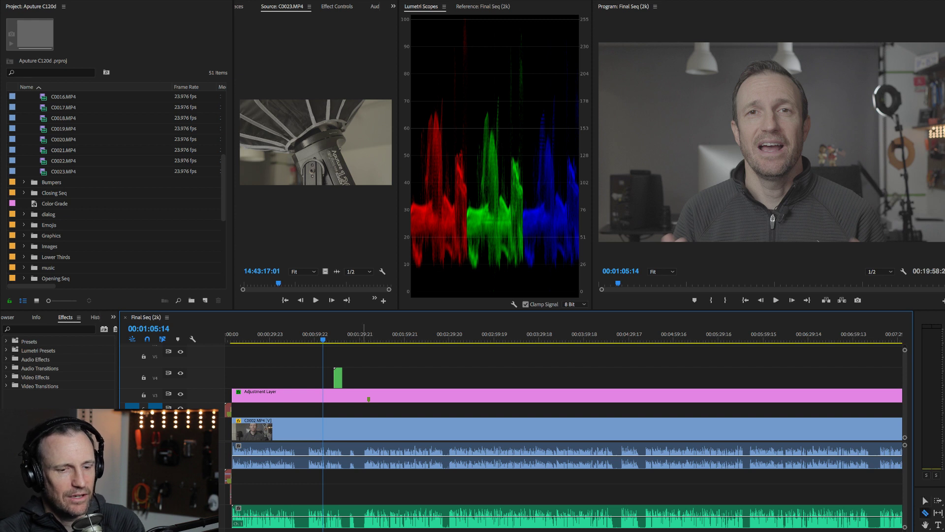
shift+click(378, 428)
key(v)
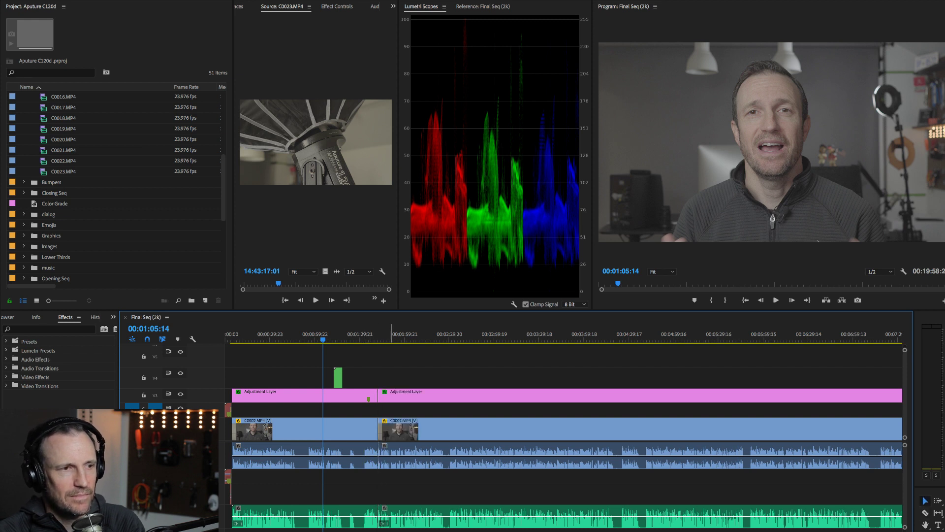
click(390, 428)
drag(382, 428, 438, 428)
key(ctrl+z)
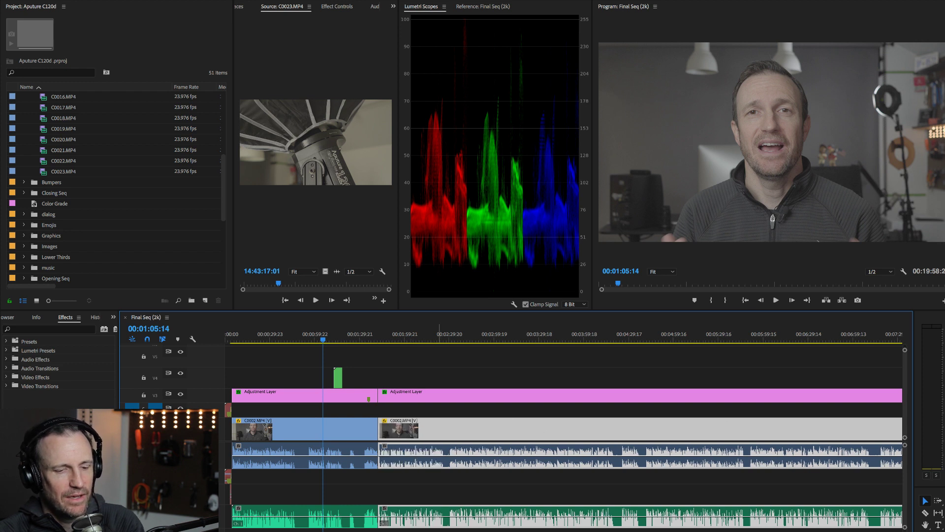
key(ctrl+z)
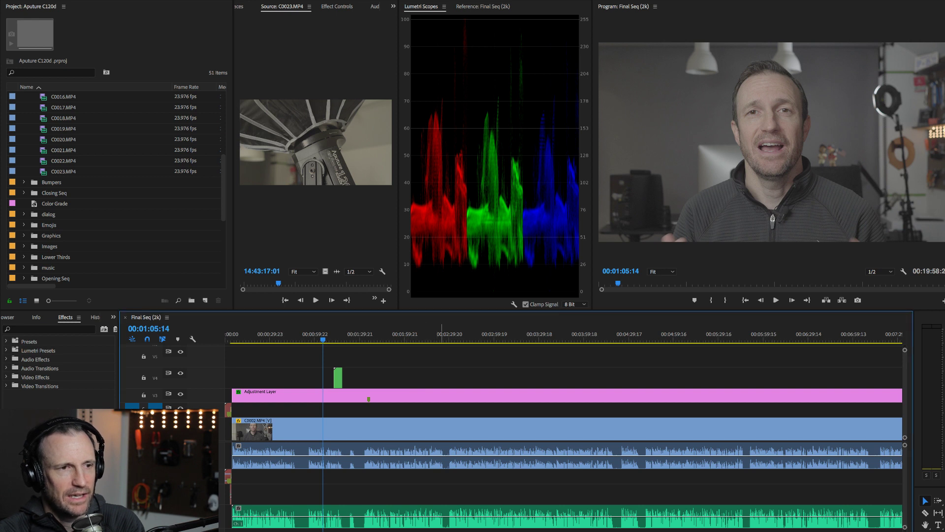
Go to 00:03:40:22 and turn on the Lumetri Color (2 Strip) effect of the adjustment layer
click(497, 336)
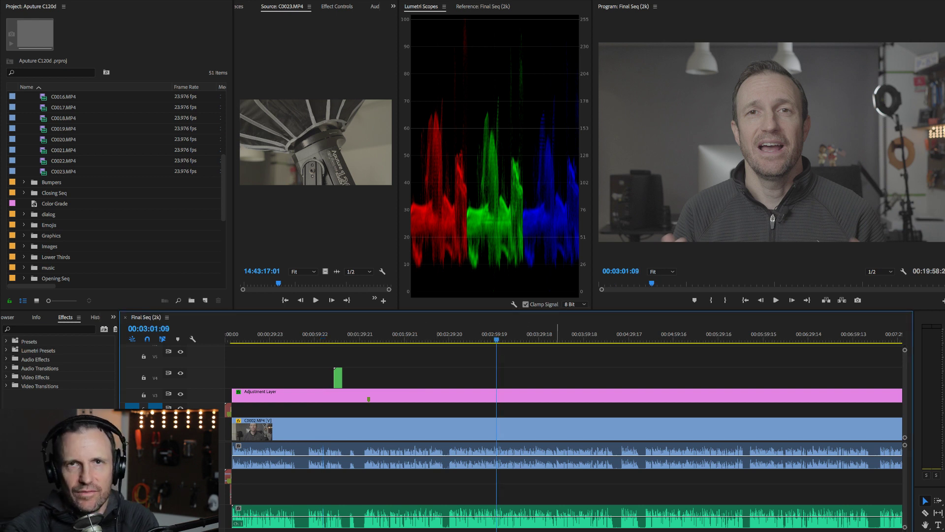
click(555, 336)
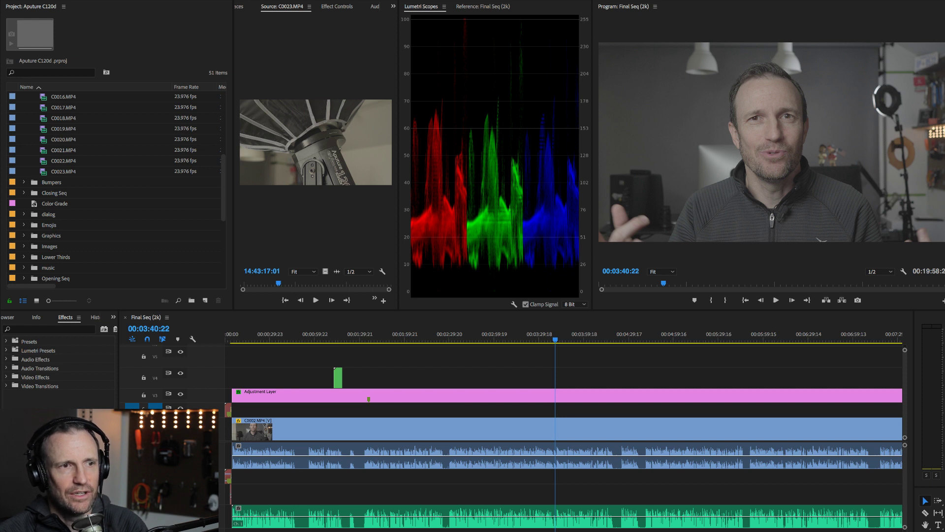
key(shift+3)
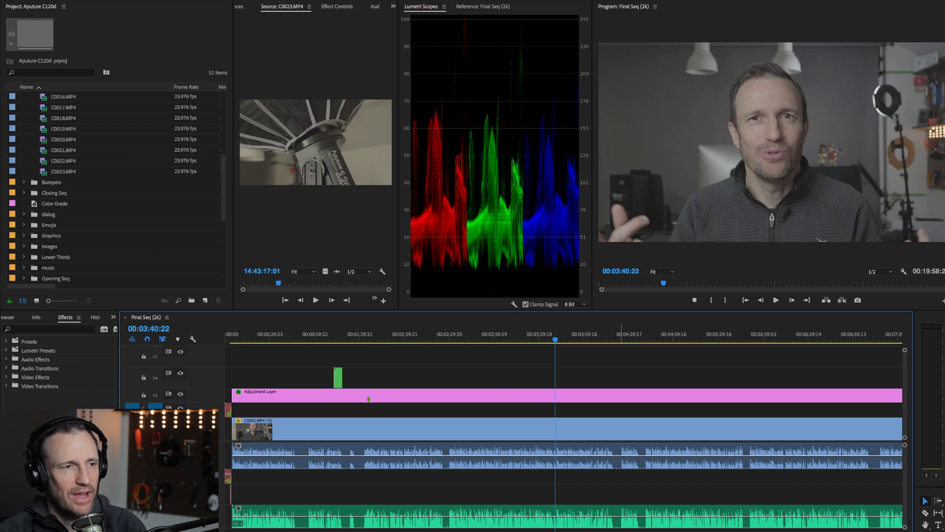
click(555, 395)
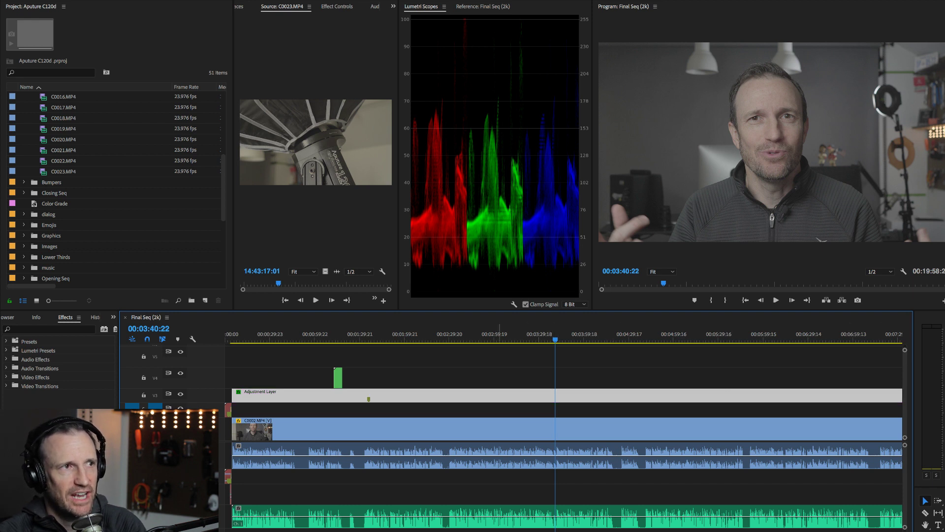
key(shift+5)
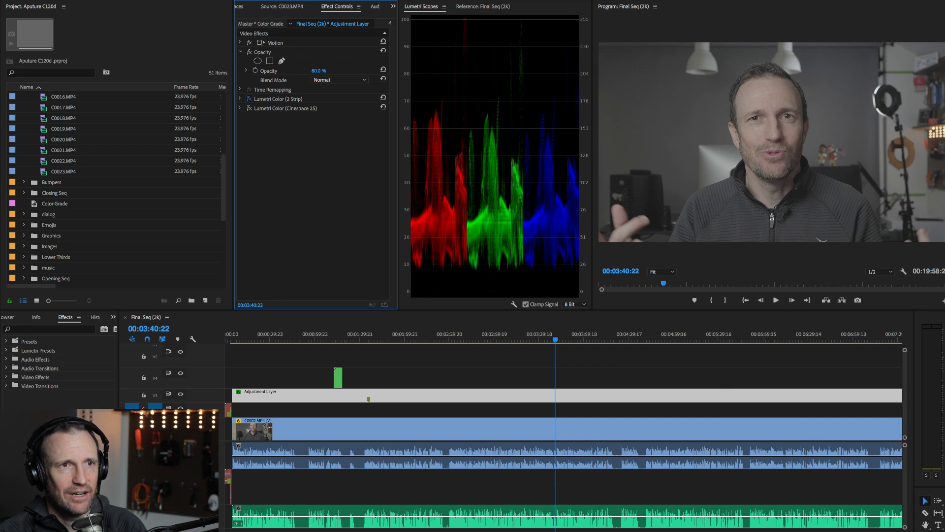
click(250, 99)
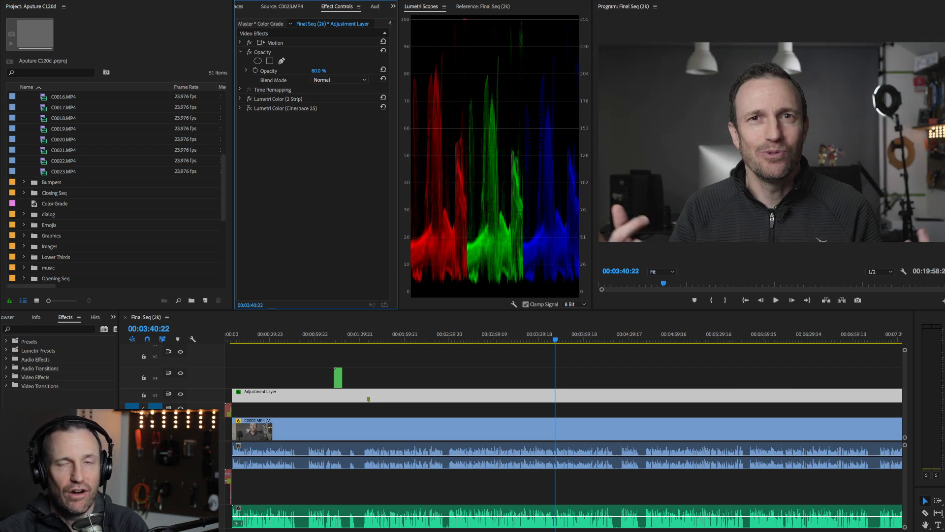